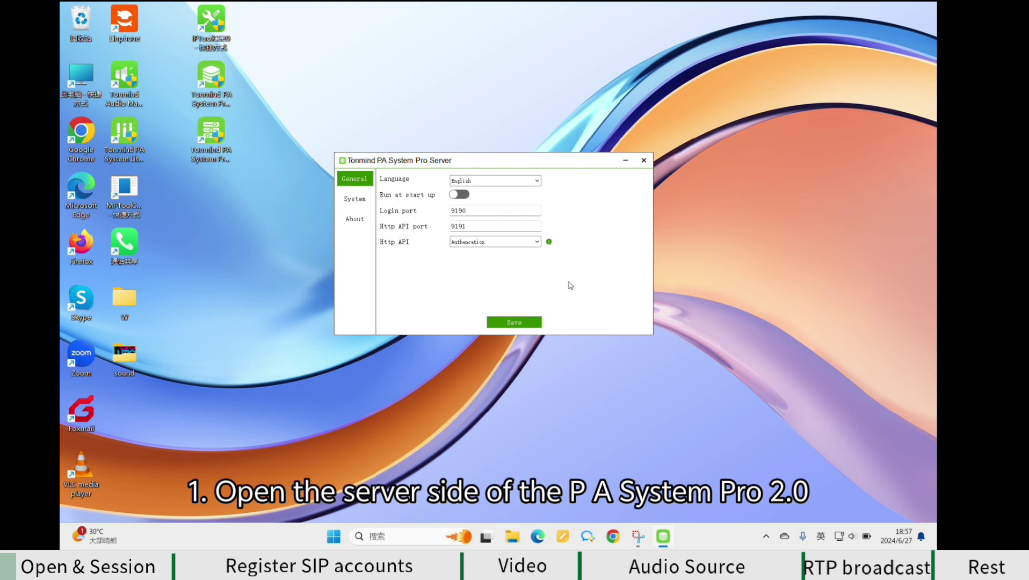
- Review the server's System network settings and About page (Activated), then close the settings window
{"action": "left_click", "coordinate": [353, 200]}
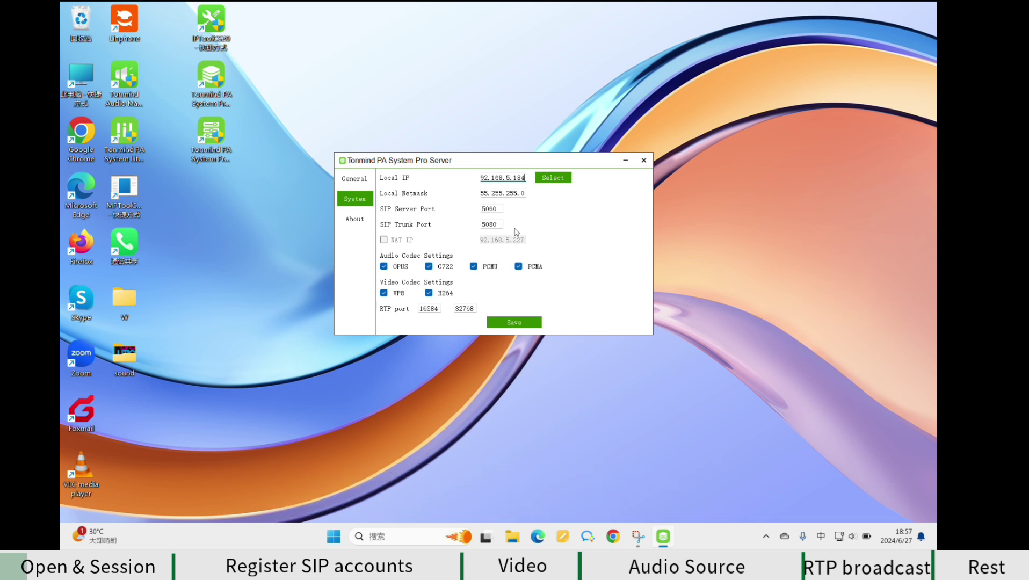
{"action": "left_click", "coordinate": [346, 221]}
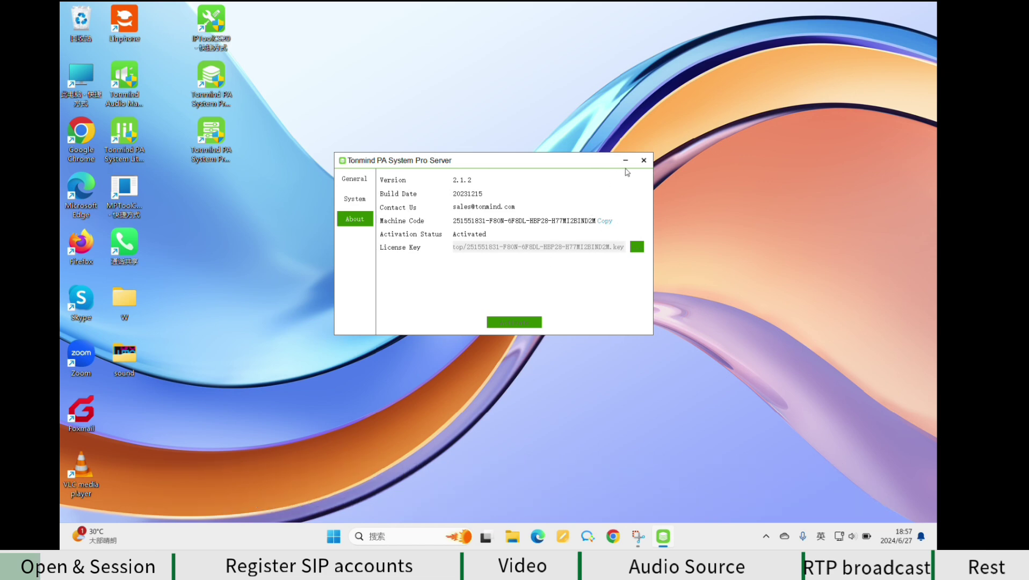
{"action": "left_click", "coordinate": [644, 160]}
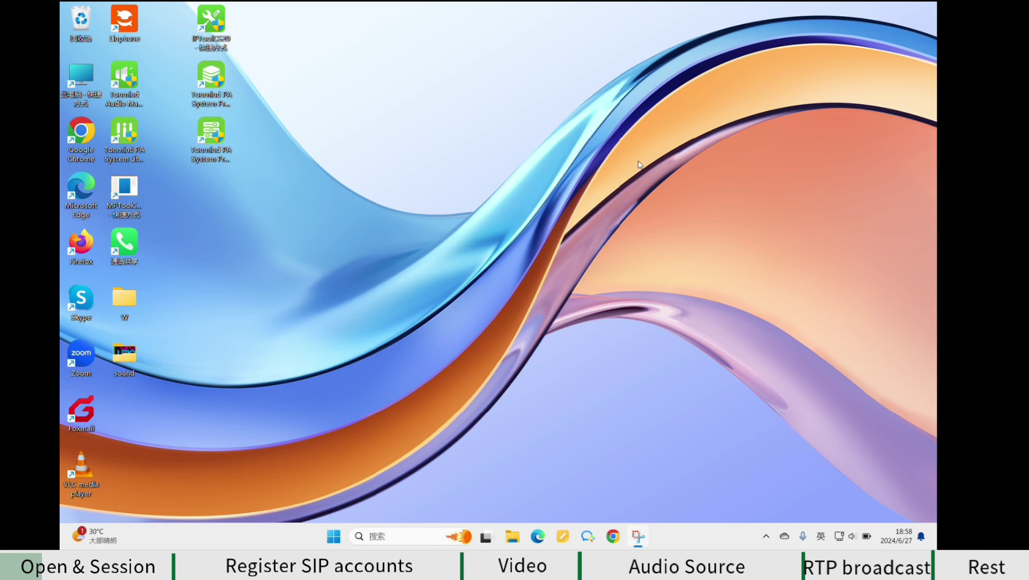
- Launch the client, log out, and log in to server 192.168.5.171 from the discovered list
{"action": "left_click", "coordinate": [209, 140]}
{"action": "double_click", "coordinate": [209, 141]}
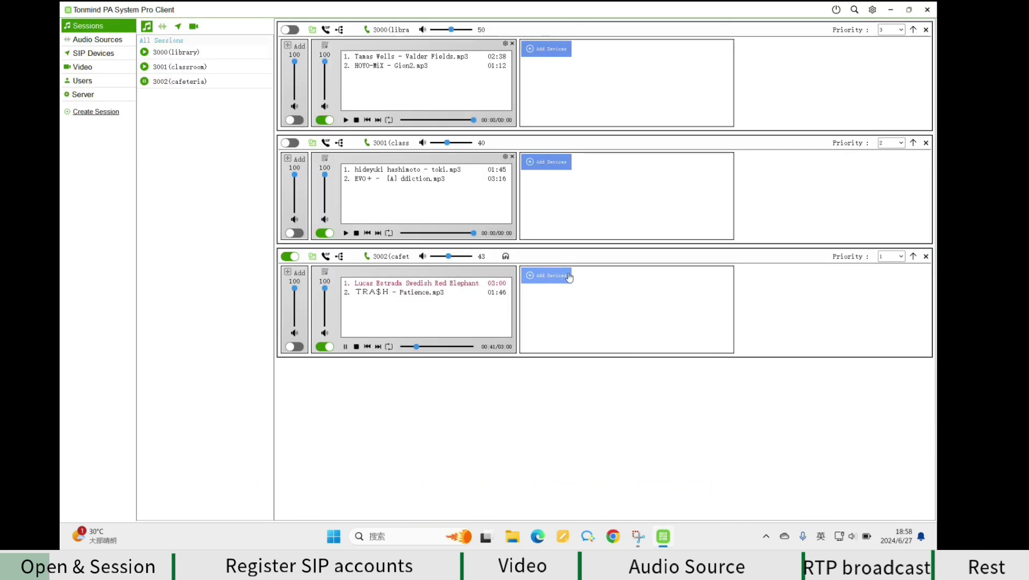
{"action": "left_click", "coordinate": [835, 12]}
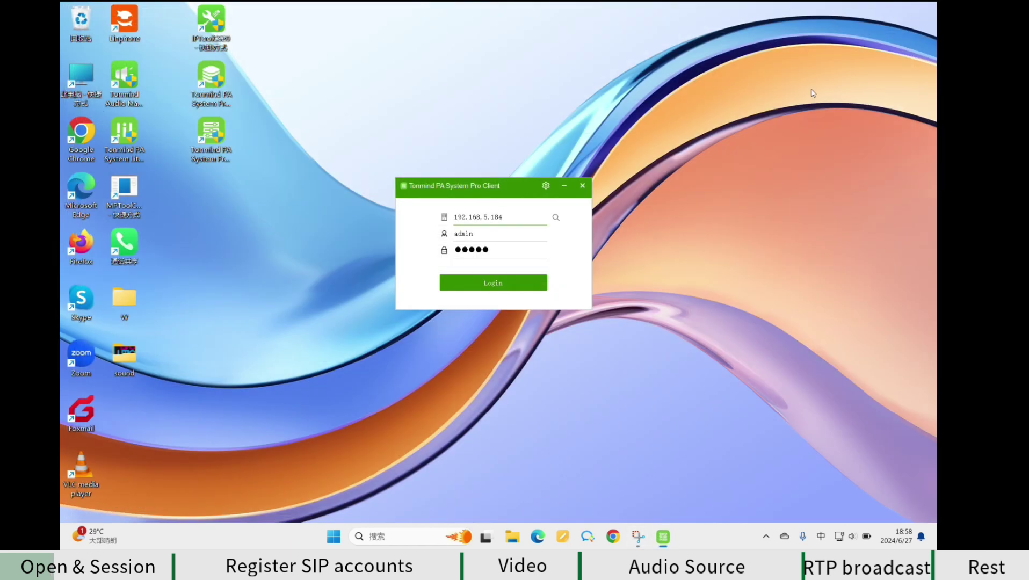
{"action": "left_click", "coordinate": [556, 217]}
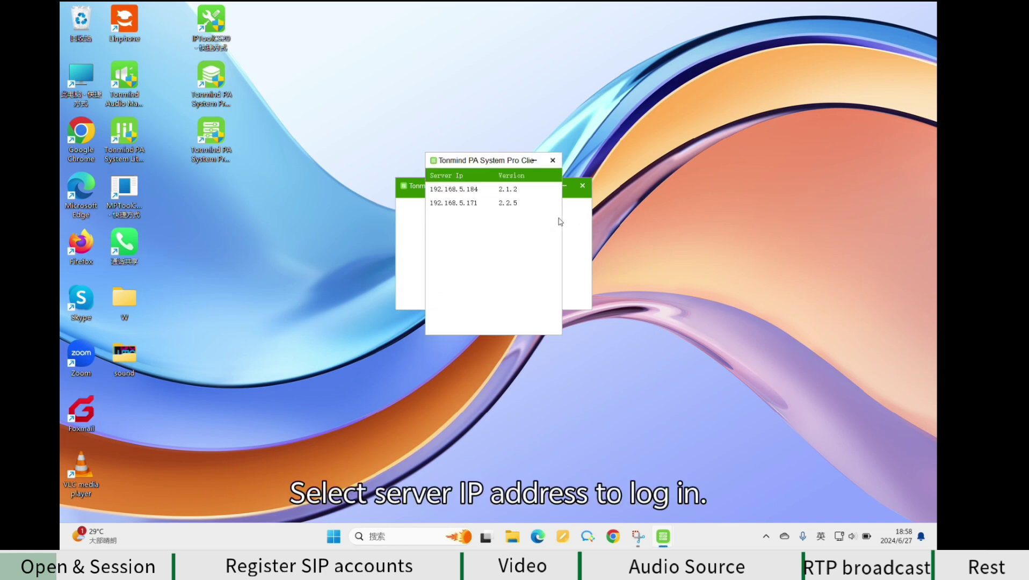
{"action": "left_click", "coordinate": [511, 204]}
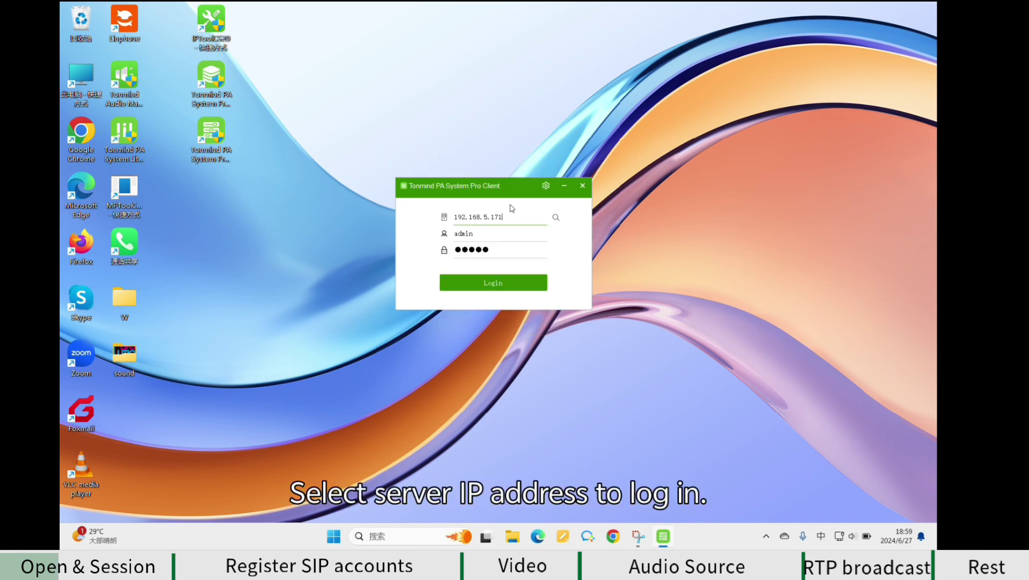
{"action": "left_click", "coordinate": [533, 284]}
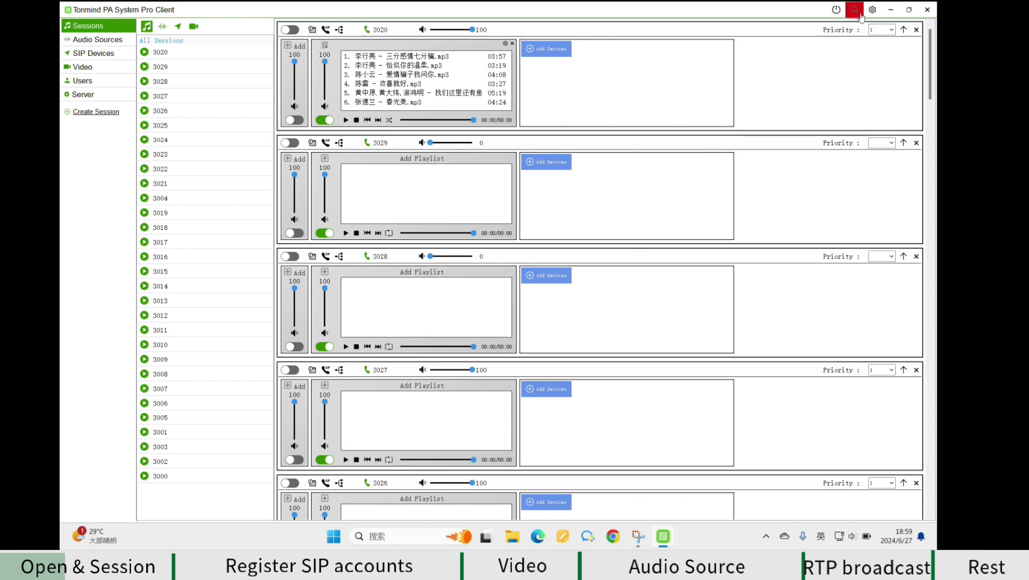
- Log out and log back in to server 192.168.5.184 instead
{"action": "left_click", "coordinate": [841, 13]}
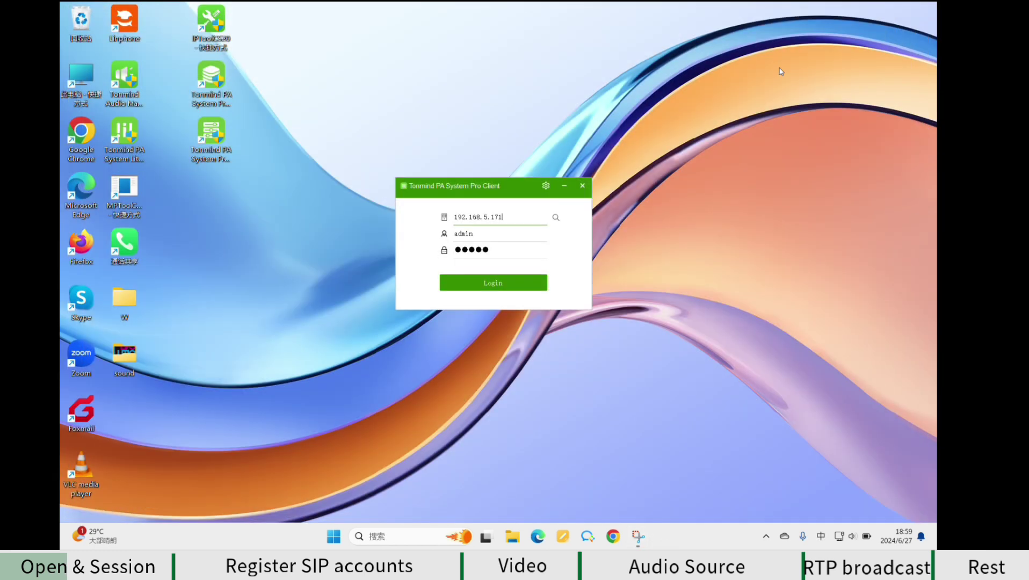
{"action": "left_click", "coordinate": [556, 221]}
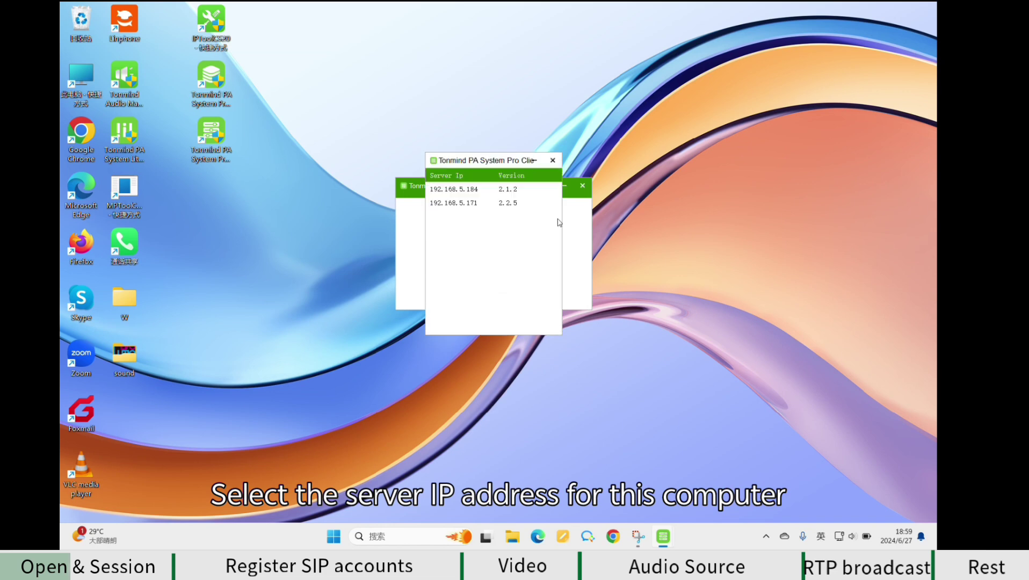
{"action": "left_click", "coordinate": [514, 193]}
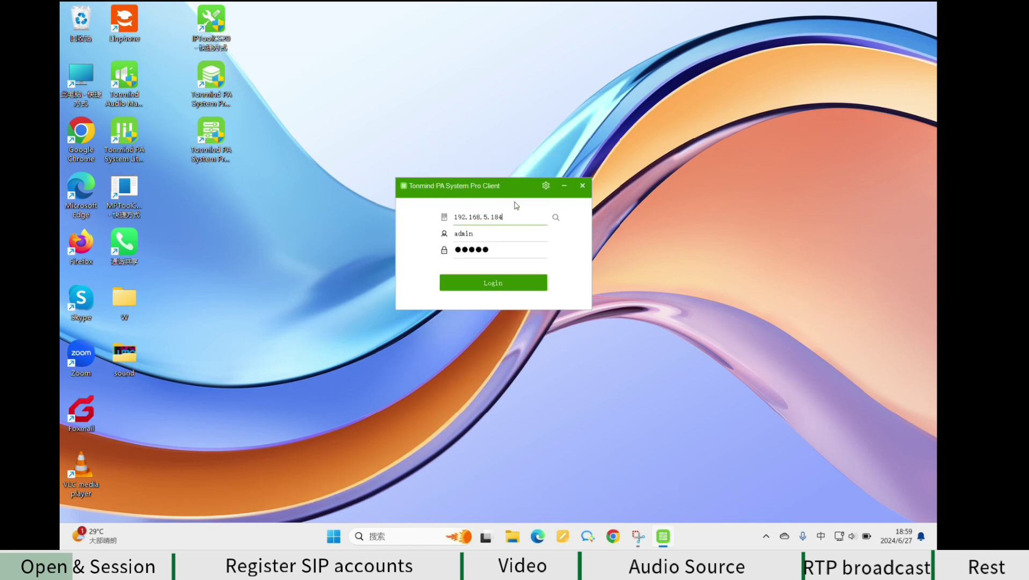
{"action": "left_click", "coordinate": [532, 291]}
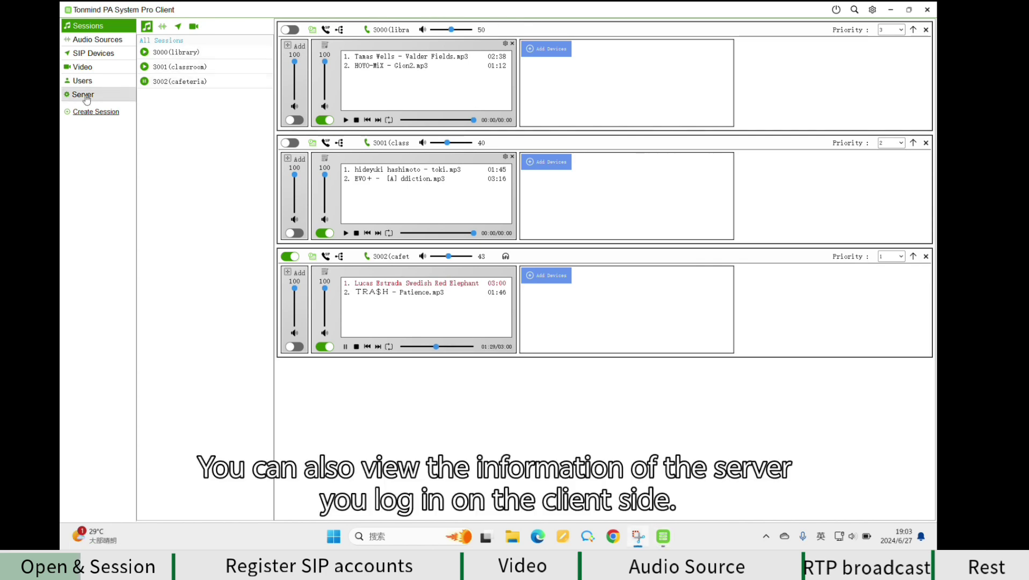
{"action": "left_click", "coordinate": [85, 98]}
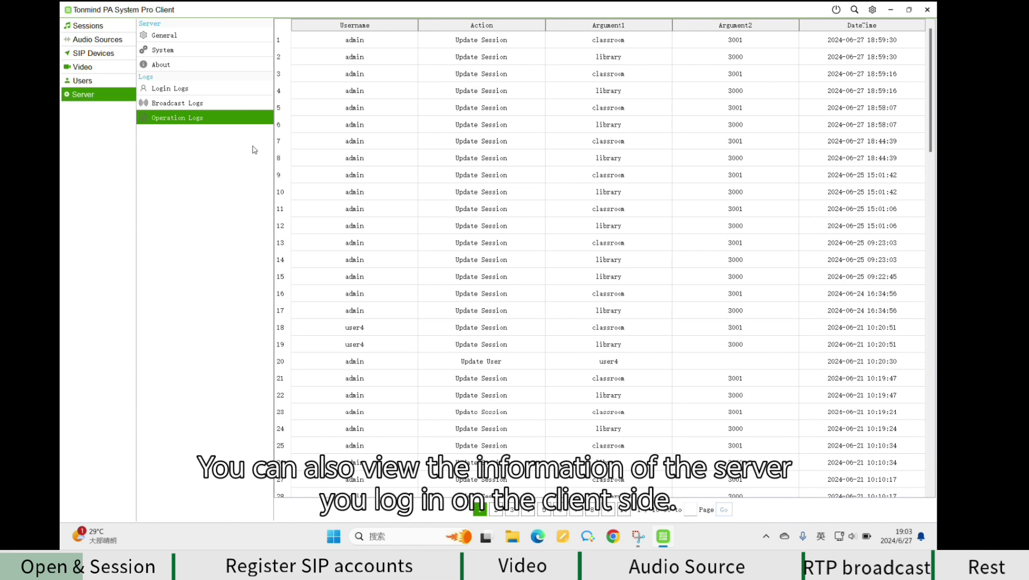
{"action": "left_click", "coordinate": [227, 39]}
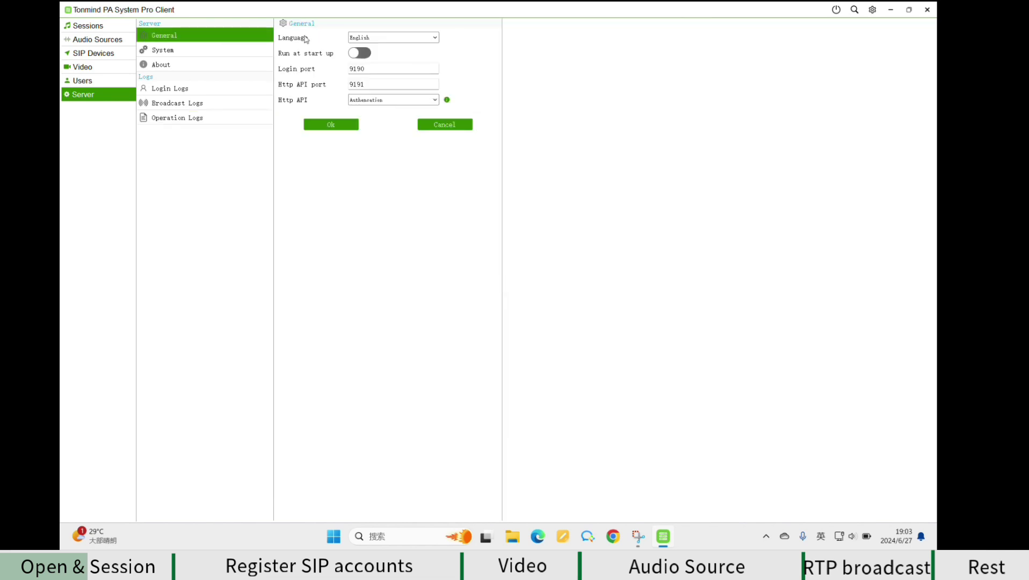
{"action": "left_click", "coordinate": [221, 51]}
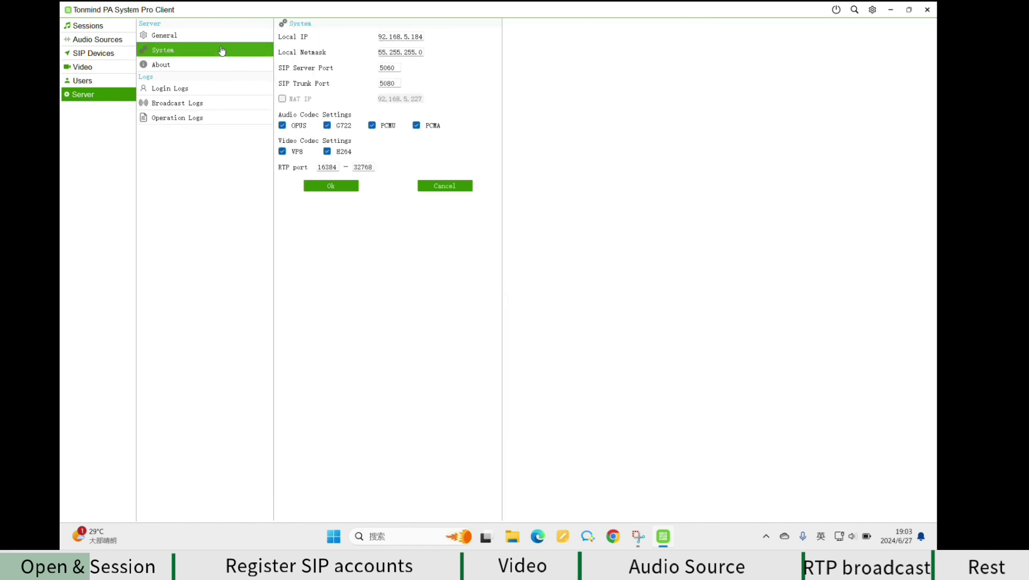
{"action": "left_click", "coordinate": [242, 68]}
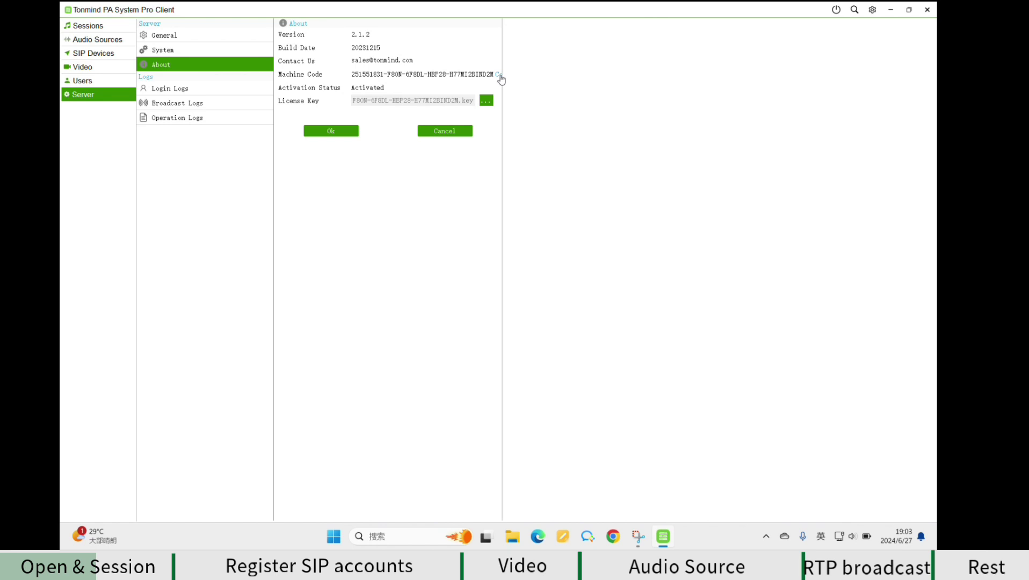
{"action": "left_click", "coordinate": [247, 93]}
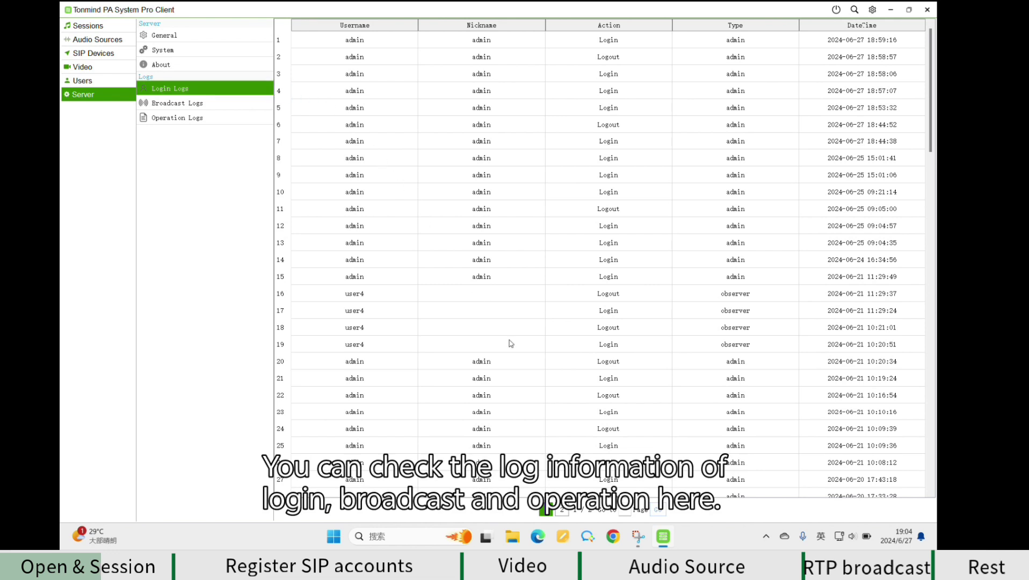
{"action": "scroll", "coordinate": [534, 346], "scroll_direction": "down", "scroll_amount": 4}
{"action": "scroll", "coordinate": [533, 345], "scroll_direction": "down", "scroll_amount": 1}
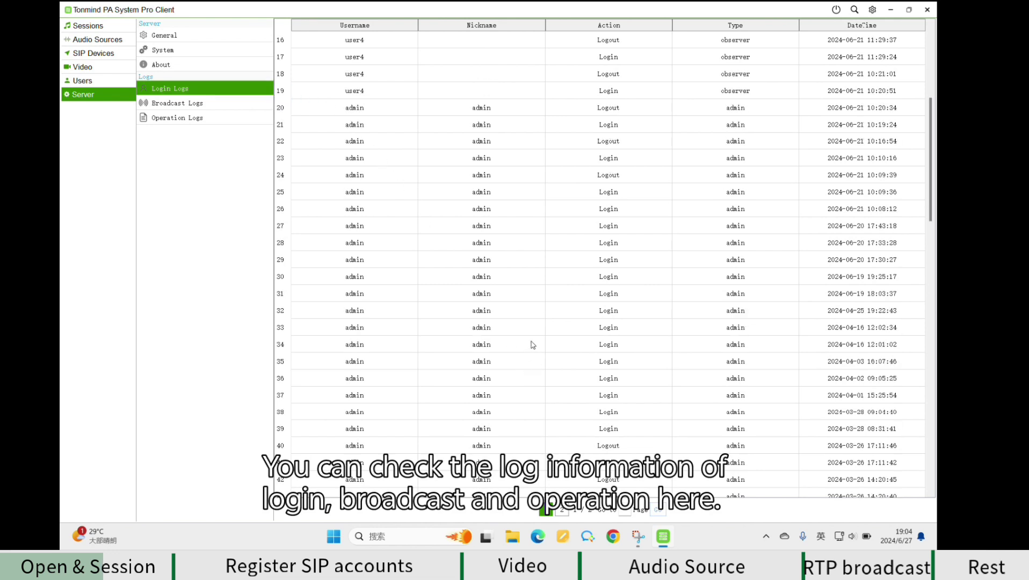
{"action": "left_click", "coordinate": [188, 102]}
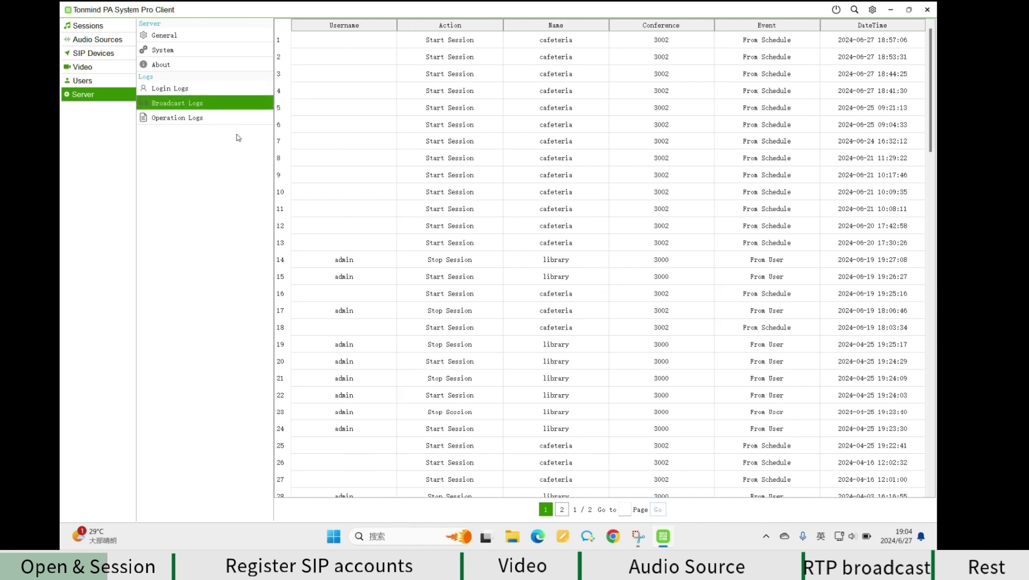
{"action": "left_click", "coordinate": [213, 118]}
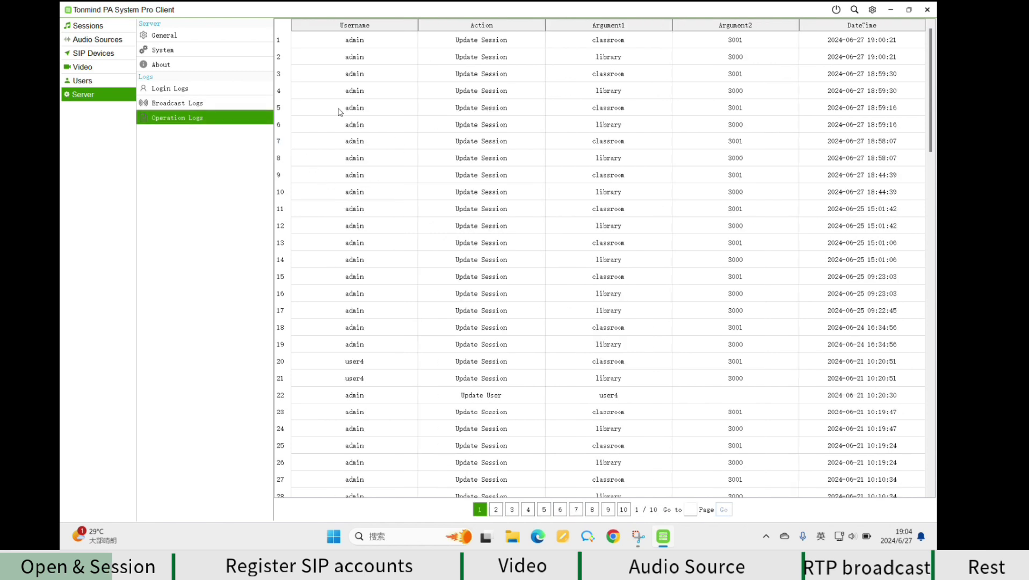
{"action": "left_click", "coordinate": [114, 26]}
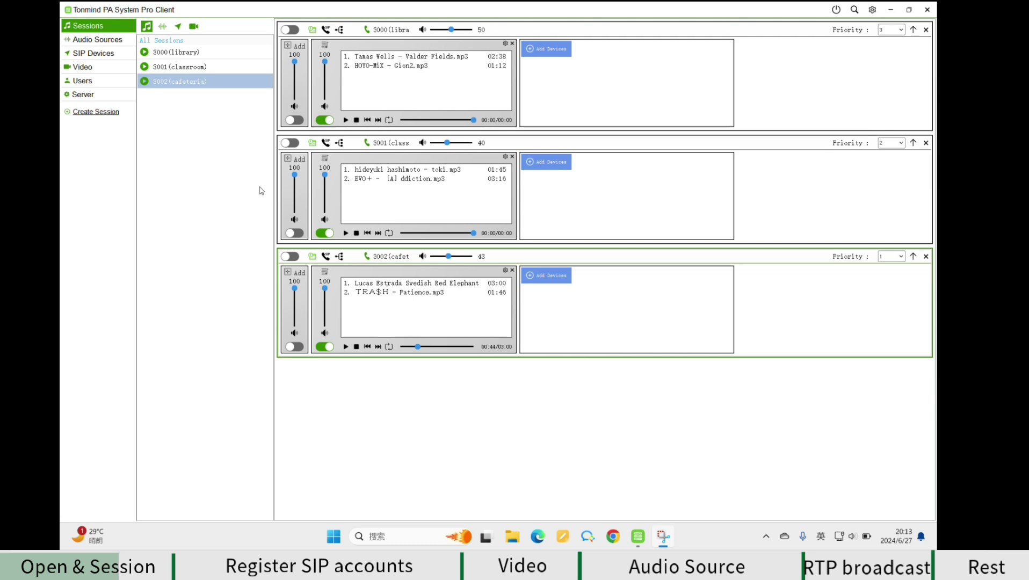
- Create four new sessions, 3003 through 3006, in the session list
{"action": "left_click", "coordinate": [96, 112]}
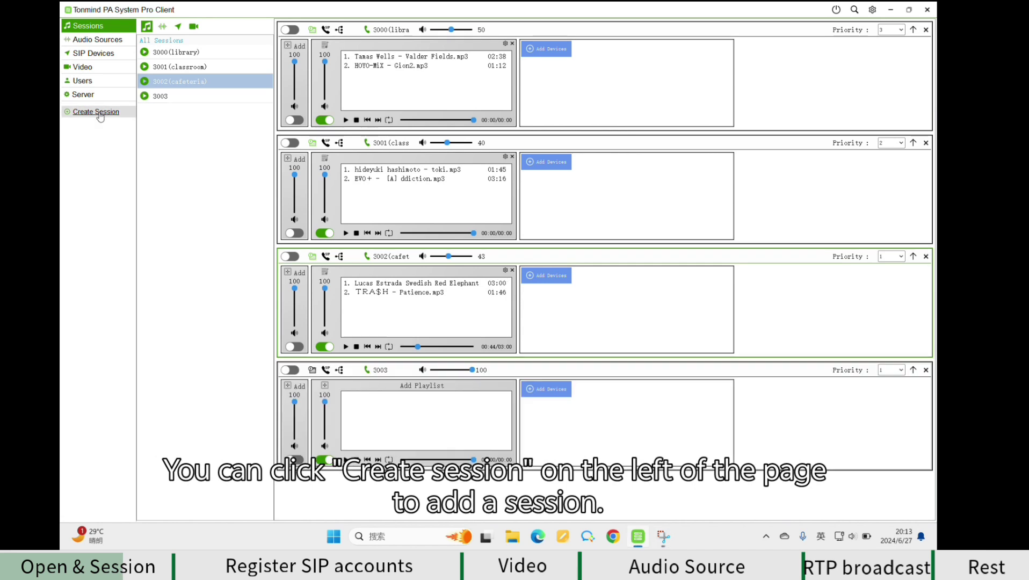
{"action": "left_click", "coordinate": [99, 112]}
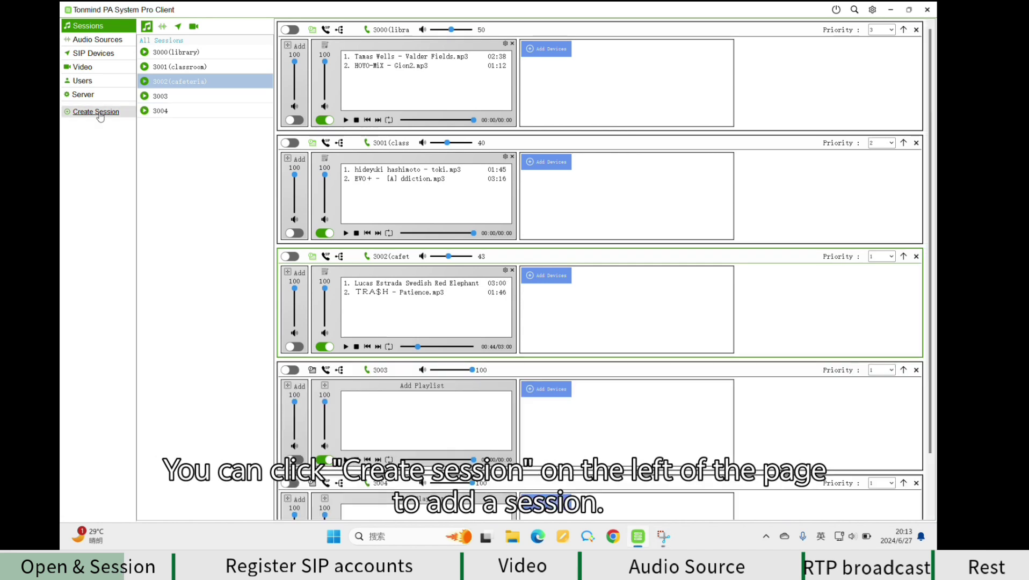
{"action": "right_click", "coordinate": [200, 142]}
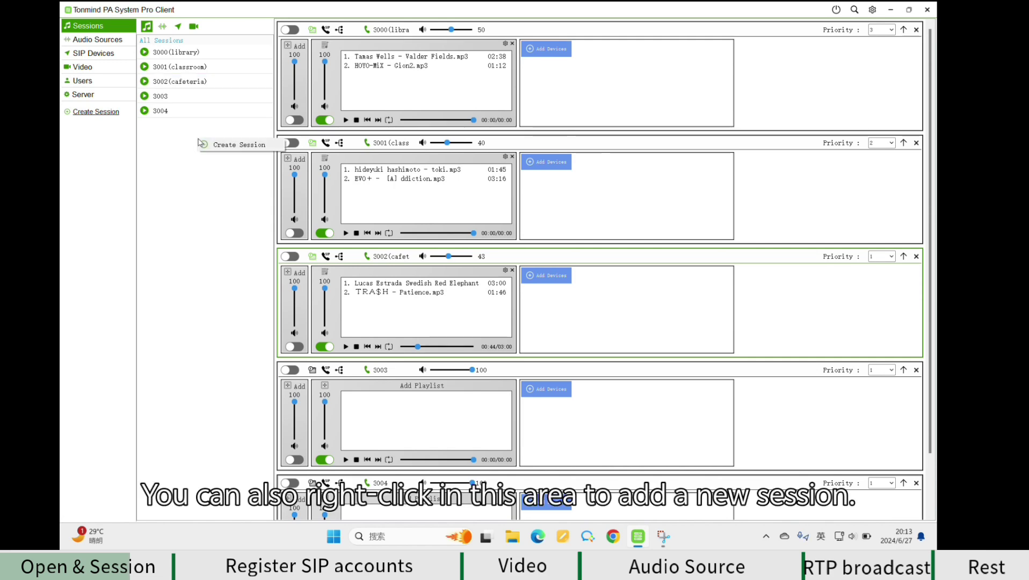
{"action": "left_click", "coordinate": [234, 145]}
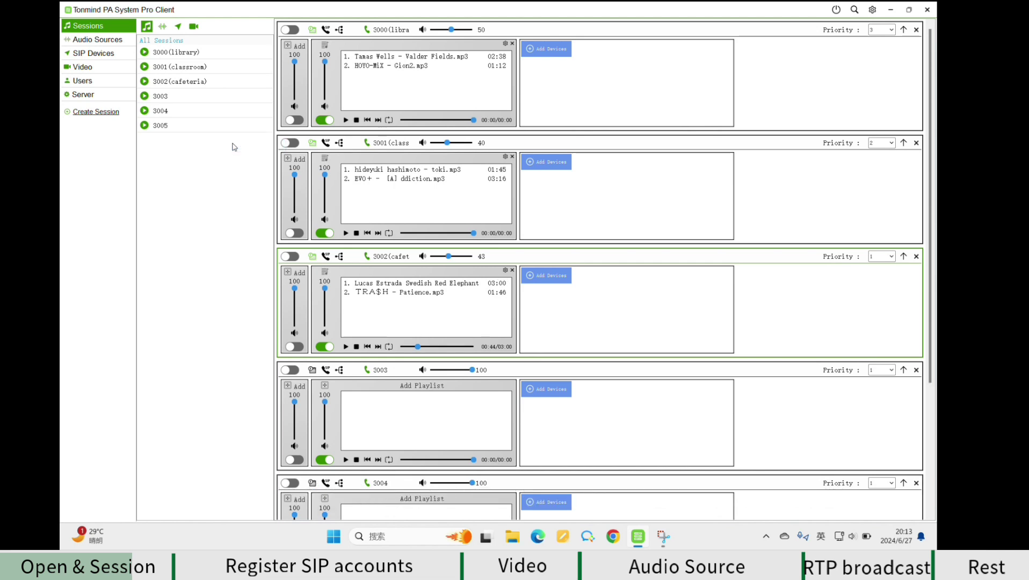
{"action": "right_click", "coordinate": [233, 144]}
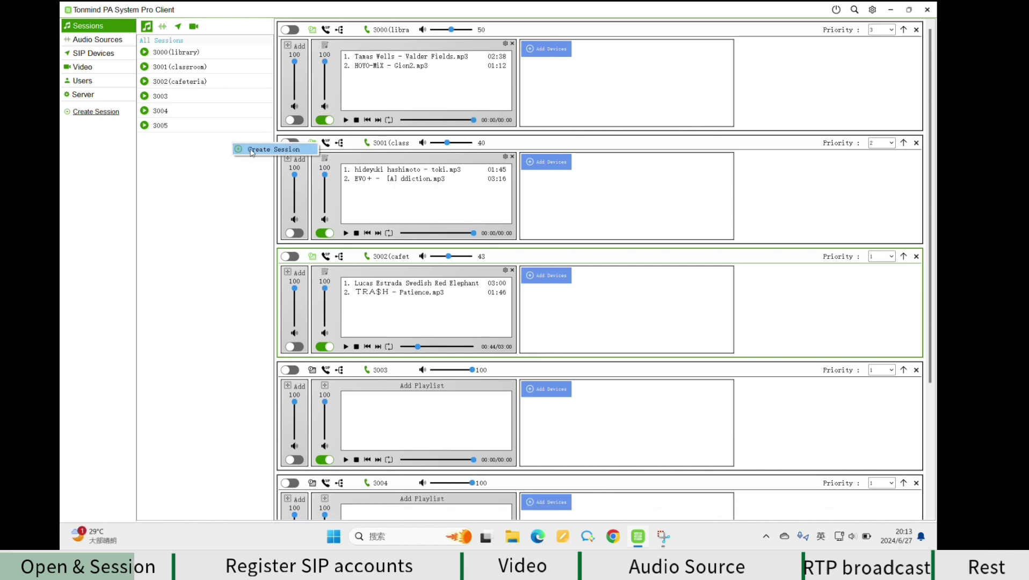
{"action": "left_click", "coordinate": [252, 151]}
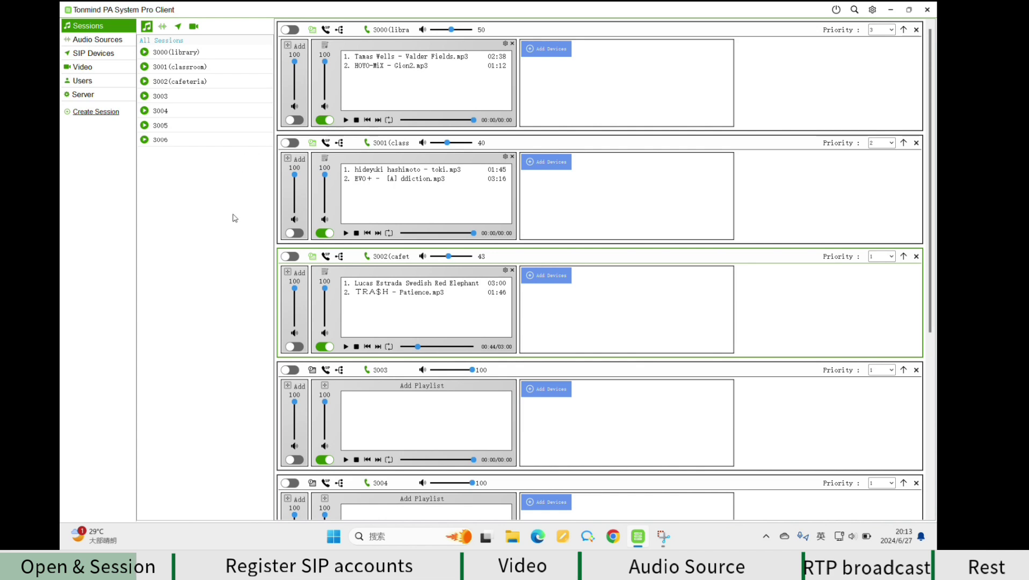
- Change session 3003's conference number to 3011 and its name to 'room 1'
{"action": "double_click", "coordinate": [388, 372]}
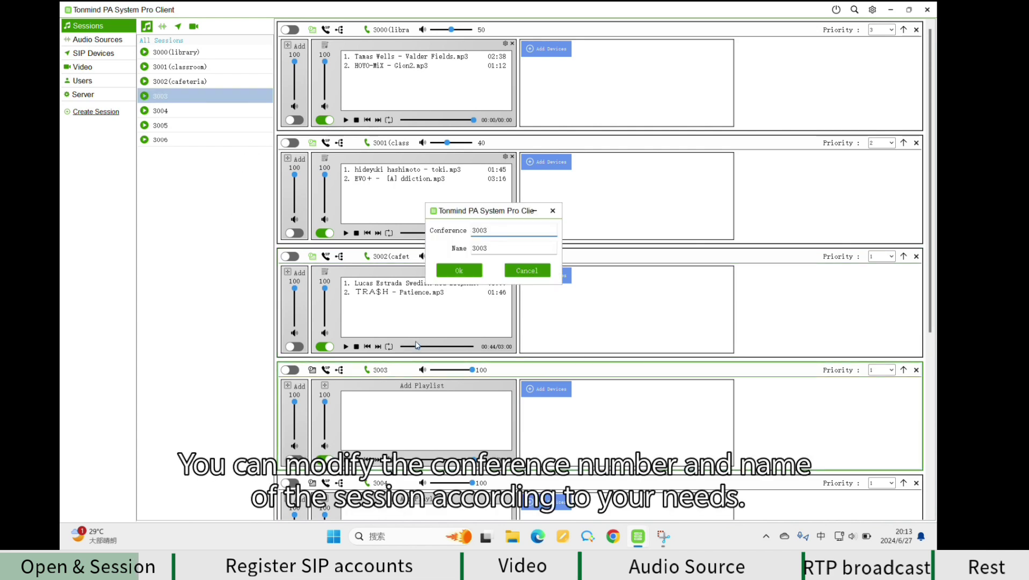
{"action": "double_click", "coordinate": [498, 229]}
{"action": "type", "text": "3"}
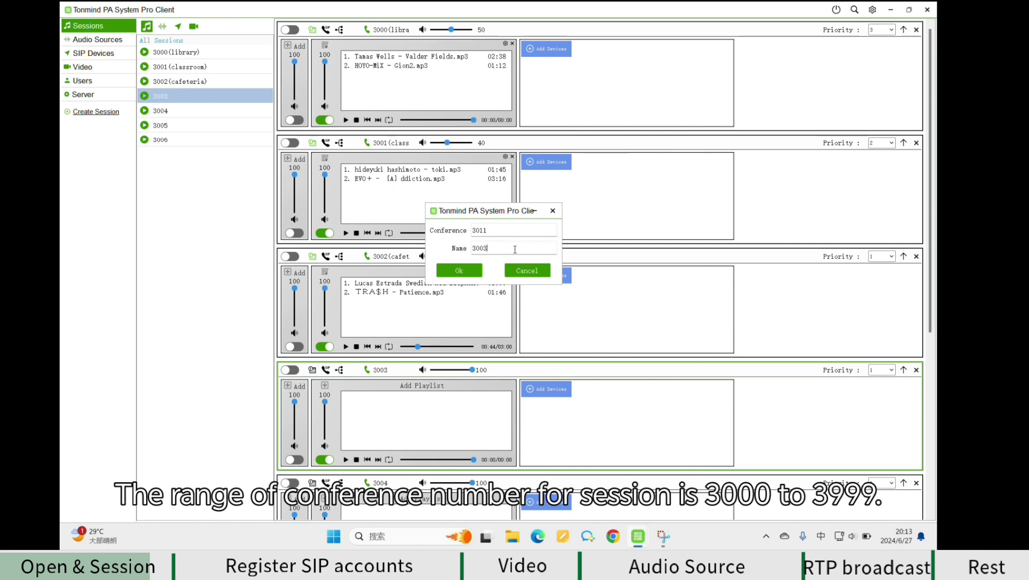
{"action": "double_click", "coordinate": [514, 249]}
{"action": "type", "text": "room"}
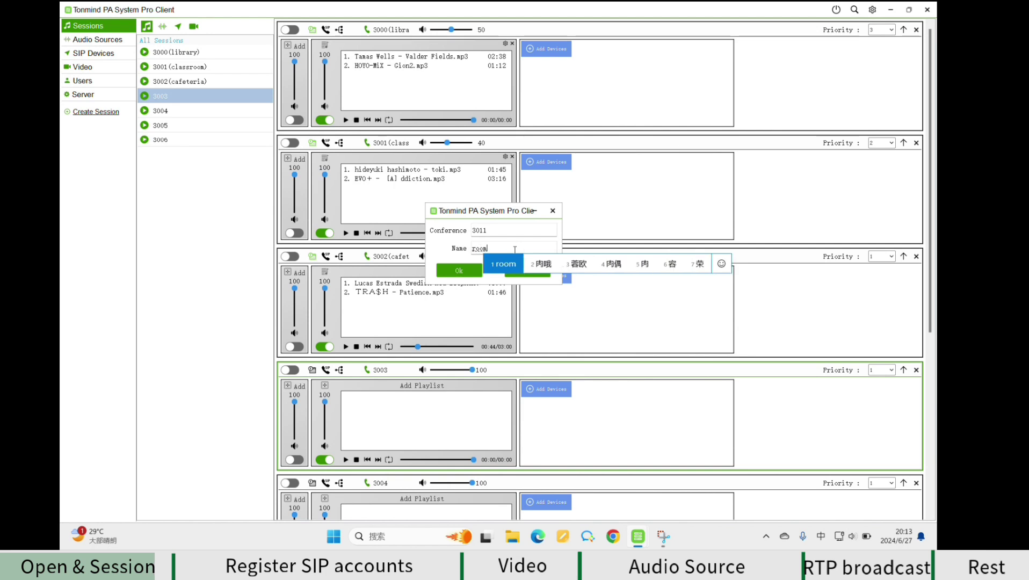
{"action": "key", "text": "shift"}
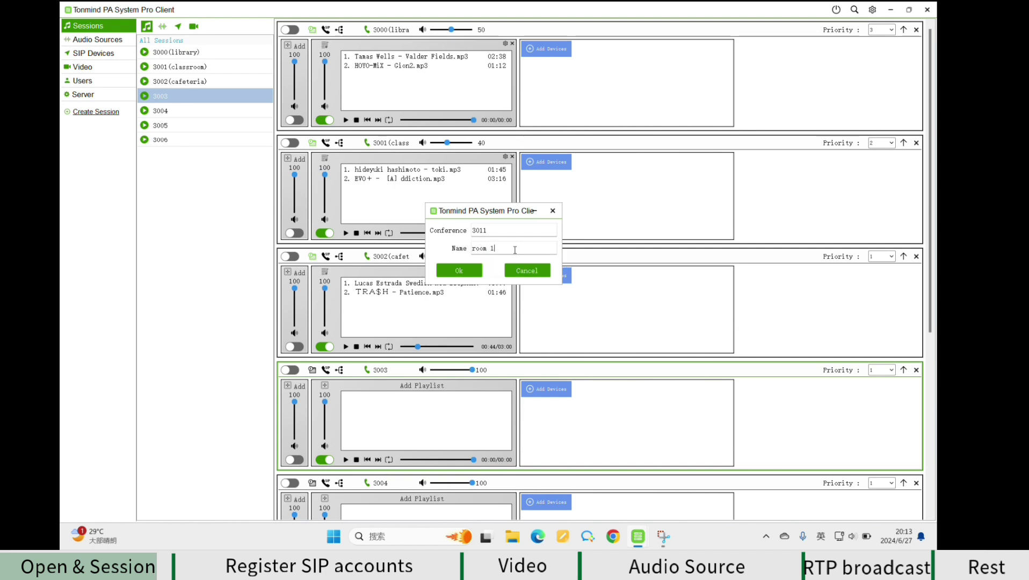
{"action": "type", "text": "1"}
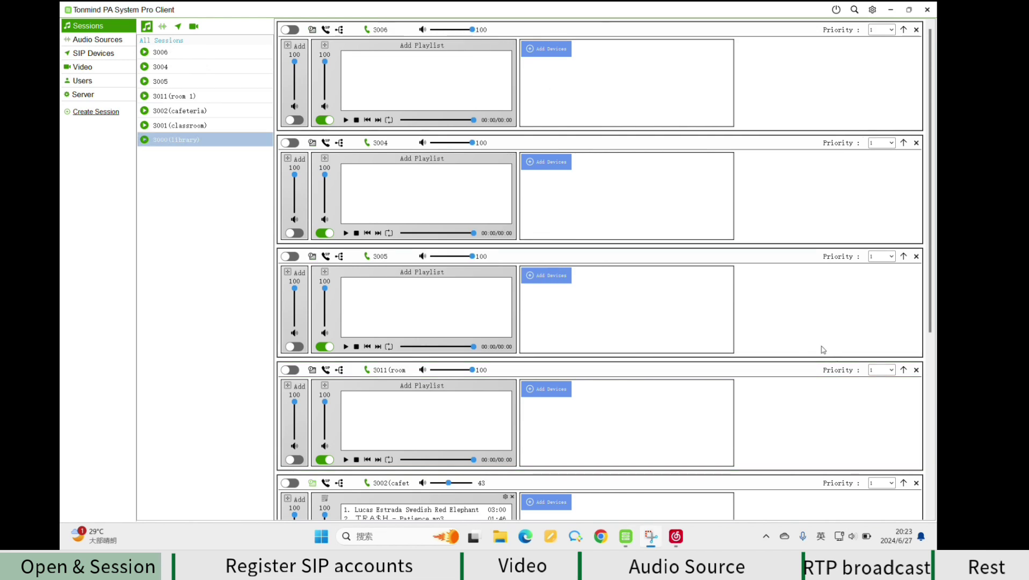
- Move 3000 library, 3001 classroom, then 3002 cafeteria to the top of the list
{"action": "scroll", "coordinate": [809, 344], "scroll_direction": "down", "scroll_amount": 2}
{"action": "scroll", "coordinate": [809, 344], "scroll_direction": "down", "scroll_amount": 3}
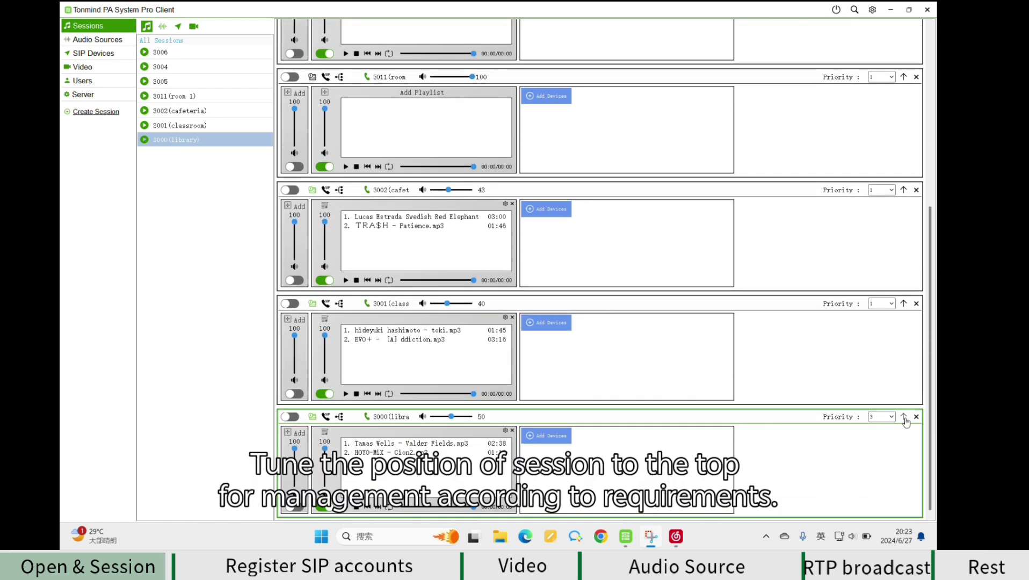
{"action": "left_click", "coordinate": [904, 419]}
{"action": "left_click", "coordinate": [904, 418]}
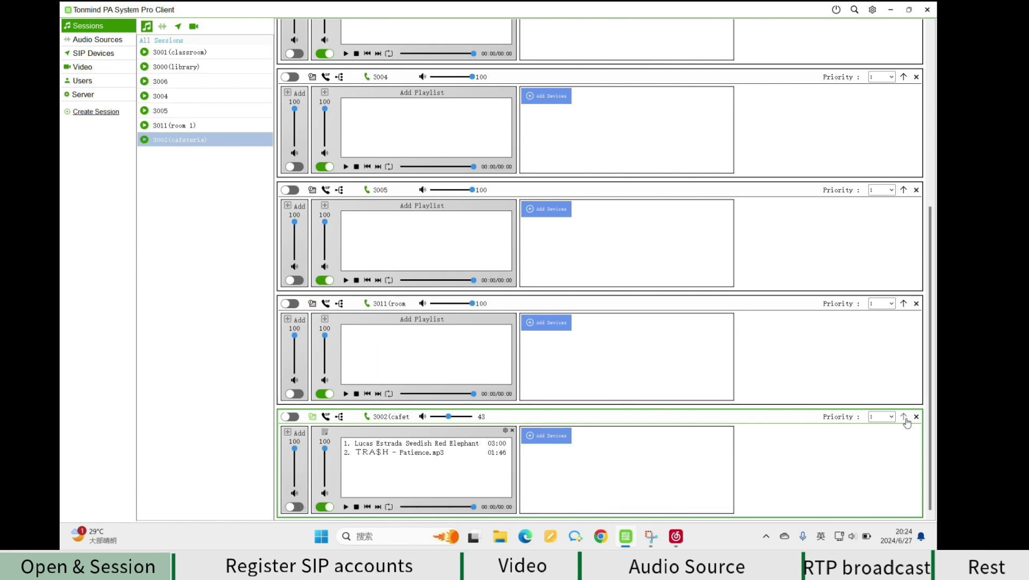
{"action": "left_click", "coordinate": [906, 419]}
{"action": "scroll", "coordinate": [718, 357], "scroll_direction": "up", "scroll_amount": 2}
{"action": "scroll", "coordinate": [719, 357], "scroll_direction": "up", "scroll_amount": 3}
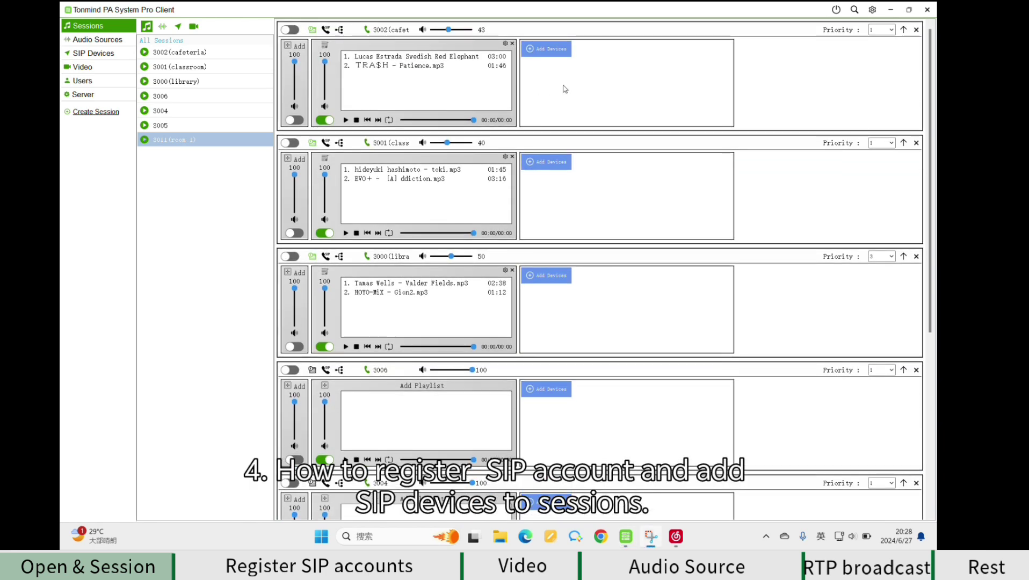
- Create SIP device 6000 with its number, name and password, and add it to cafeteria session 3002
{"action": "left_click", "coordinate": [558, 54]}
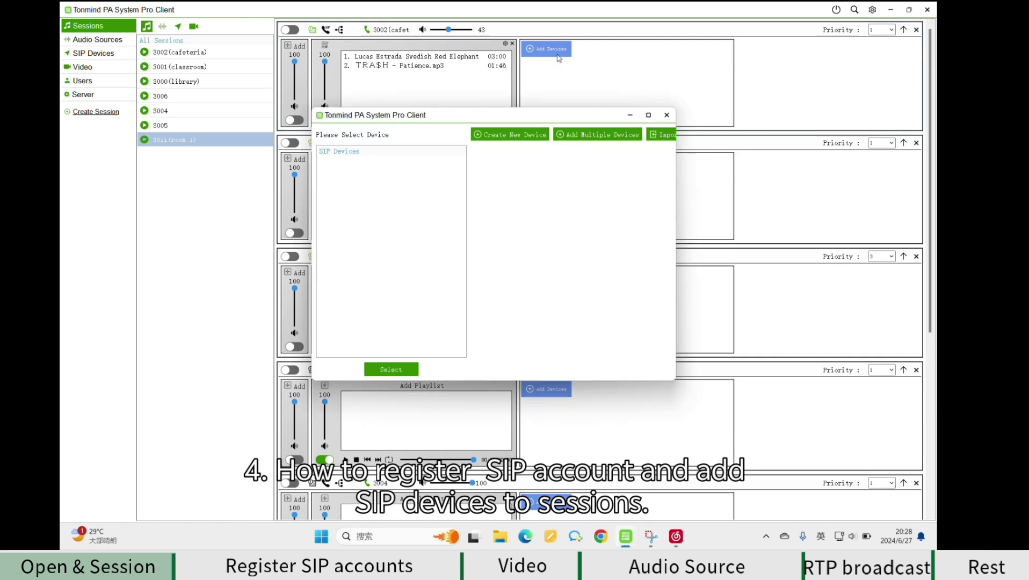
{"action": "left_click", "coordinate": [504, 135]}
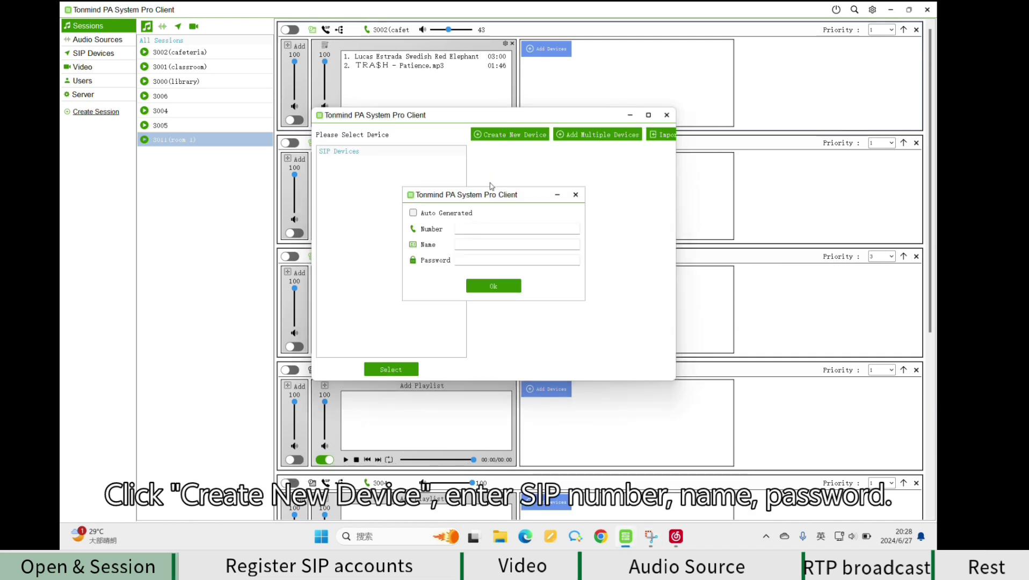
{"action": "left_click", "coordinate": [481, 228]}
{"action": "left_click", "coordinate": [477, 244]}
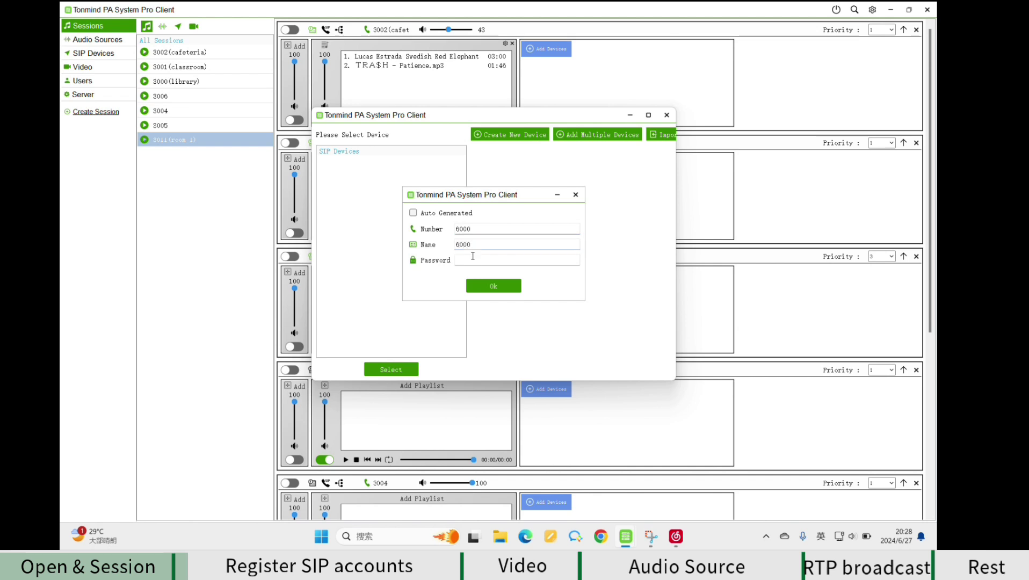
{"action": "left_click", "coordinate": [473, 261]}
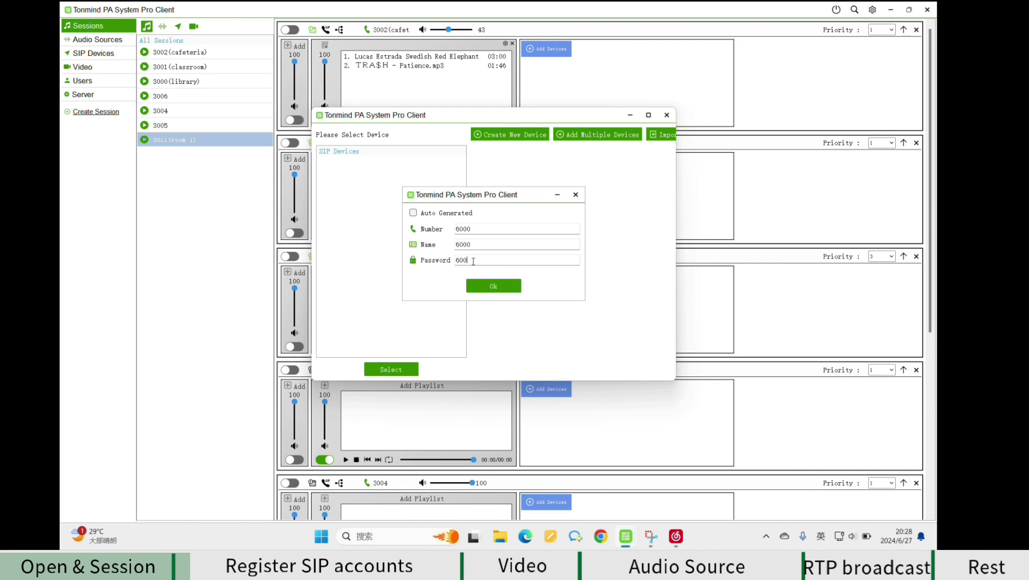
{"action": "left_click", "coordinate": [491, 285]}
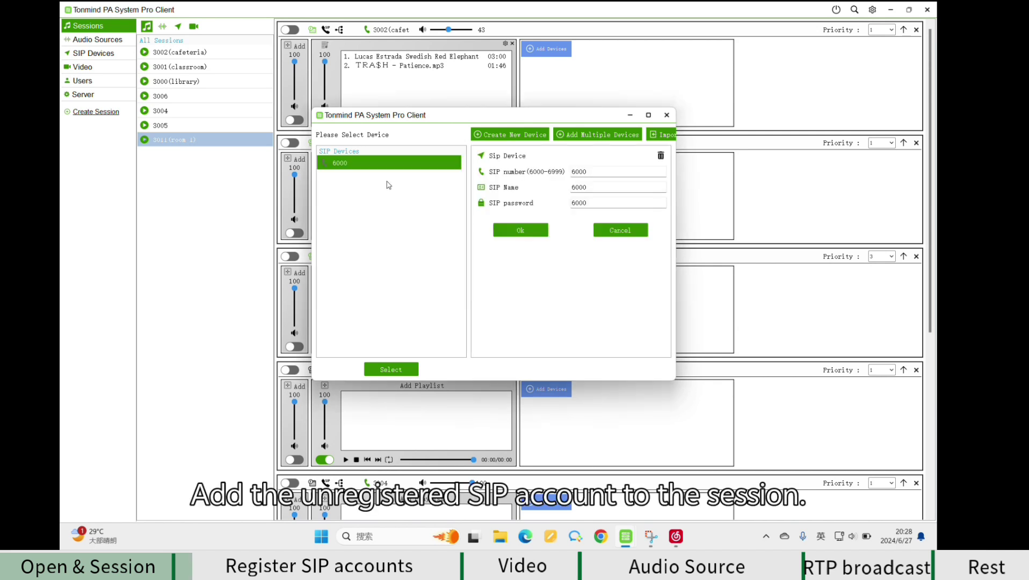
{"action": "left_click", "coordinate": [391, 369]}
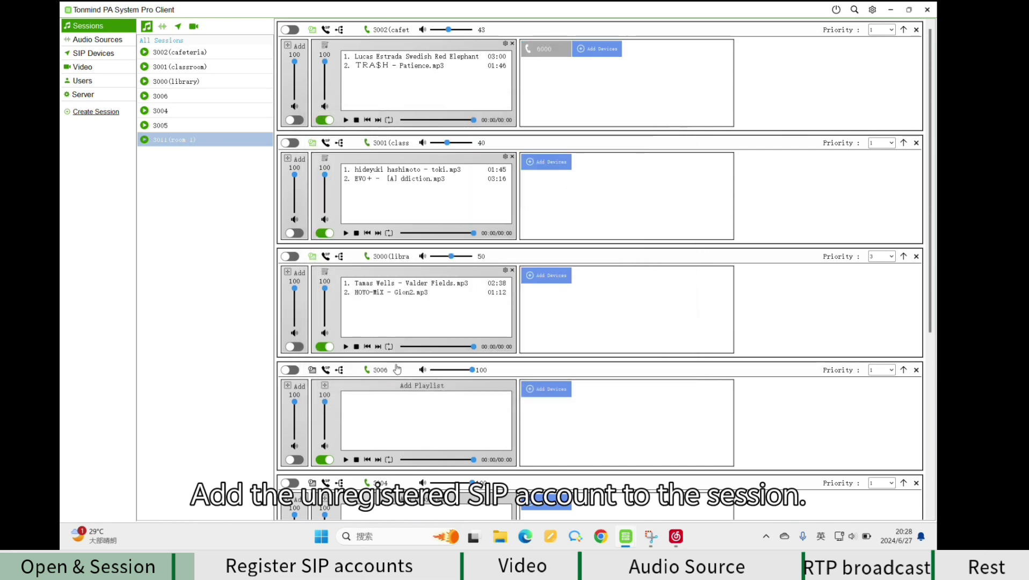
{"action": "left_click", "coordinate": [577, 101]}
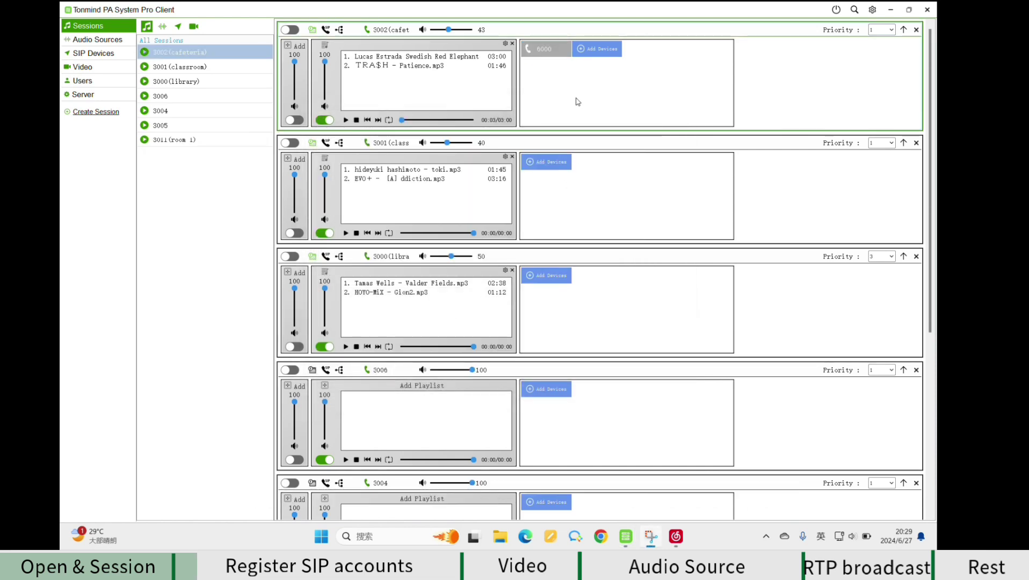
- Batch-create ten SIP devices starting at number 6001 for the cafeteria session
{"action": "left_click", "coordinate": [606, 50]}
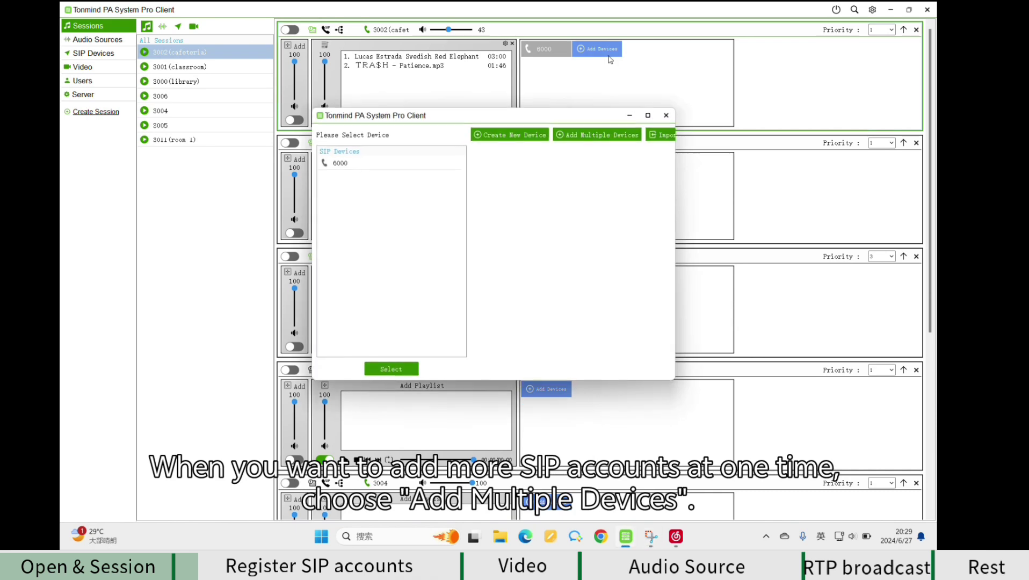
{"action": "left_click", "coordinate": [590, 138]}
{"action": "left_click", "coordinate": [544, 217]}
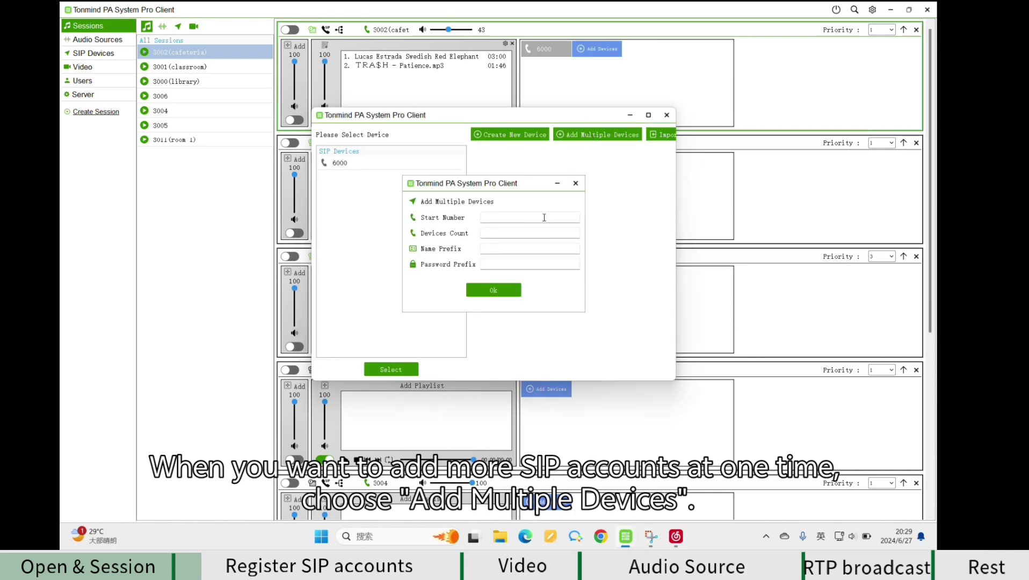
{"action": "type", "text": "6001"}
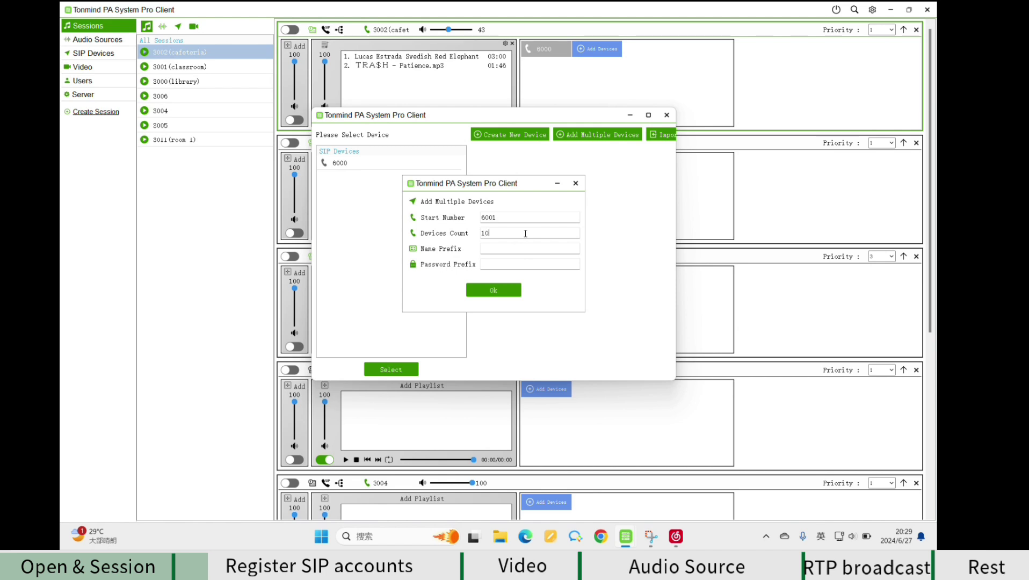
{"action": "left_click", "coordinate": [526, 233]}
{"action": "type", "text": "10"}
{"action": "left_click", "coordinate": [511, 292]}
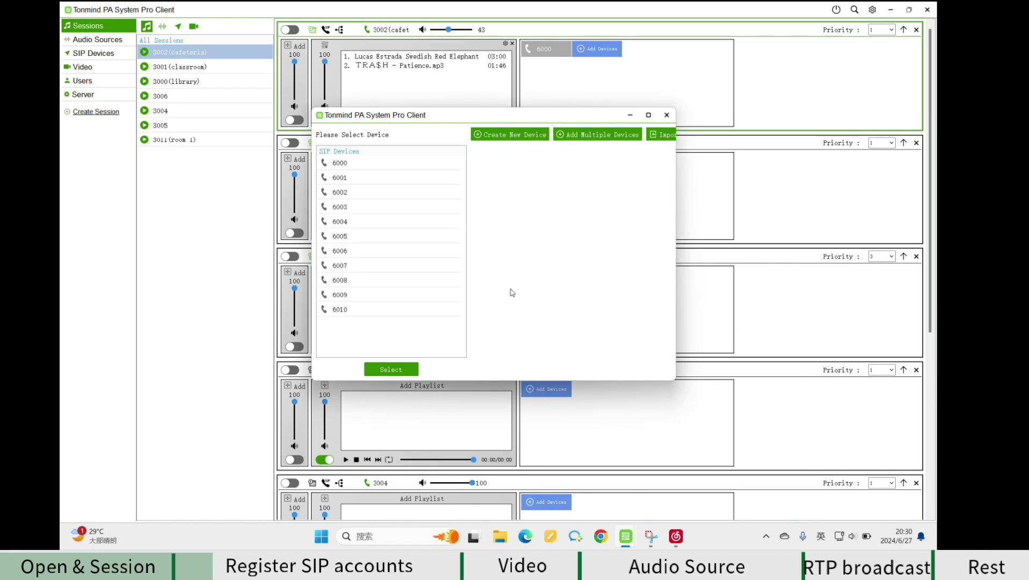
- Select devices 6001–6010 together and add them to the cafeteria session
{"action": "left_click", "coordinate": [419, 185]}
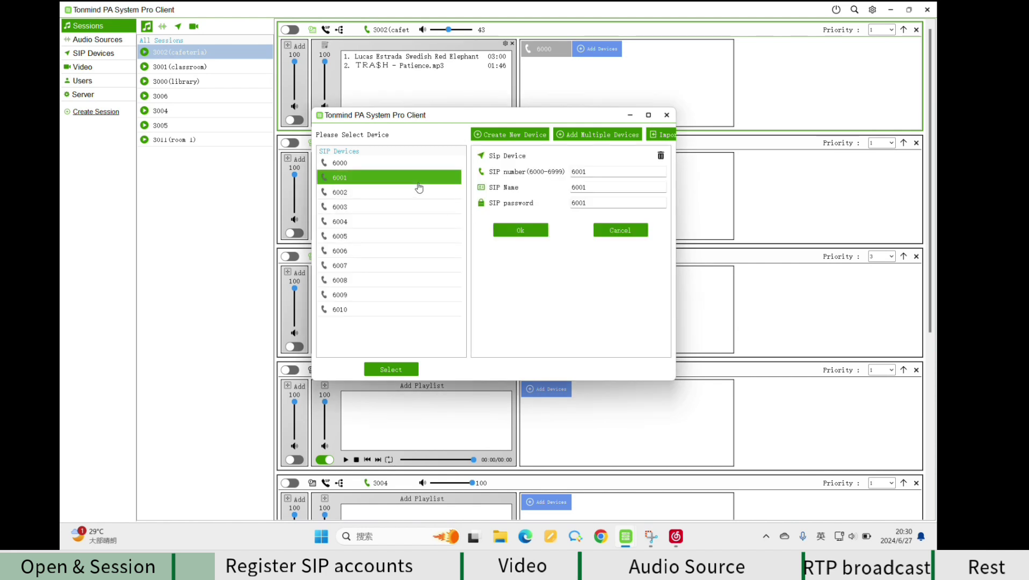
{"action": "left_click", "coordinate": [419, 195]}
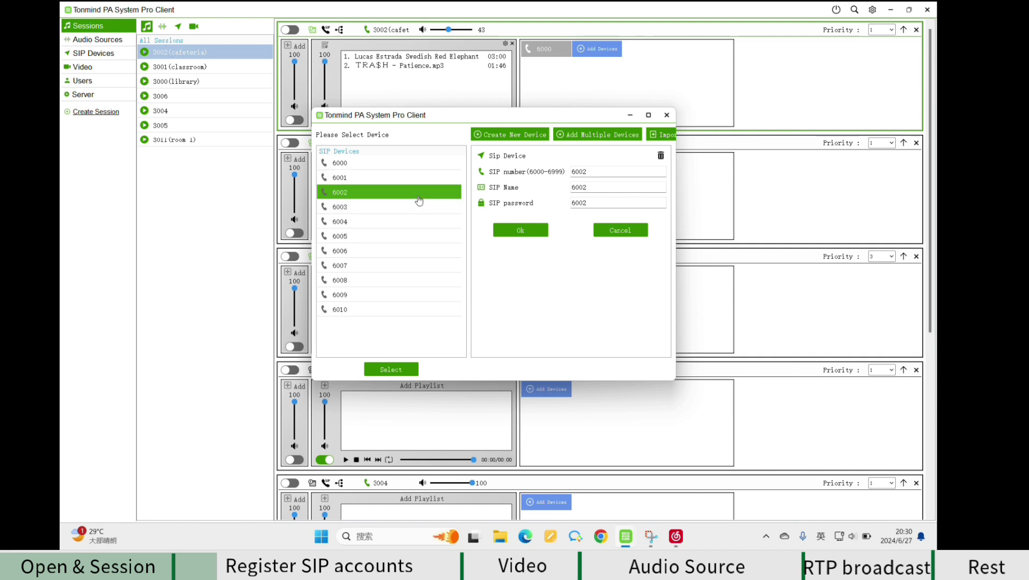
{"action": "left_click", "coordinate": [419, 214]}
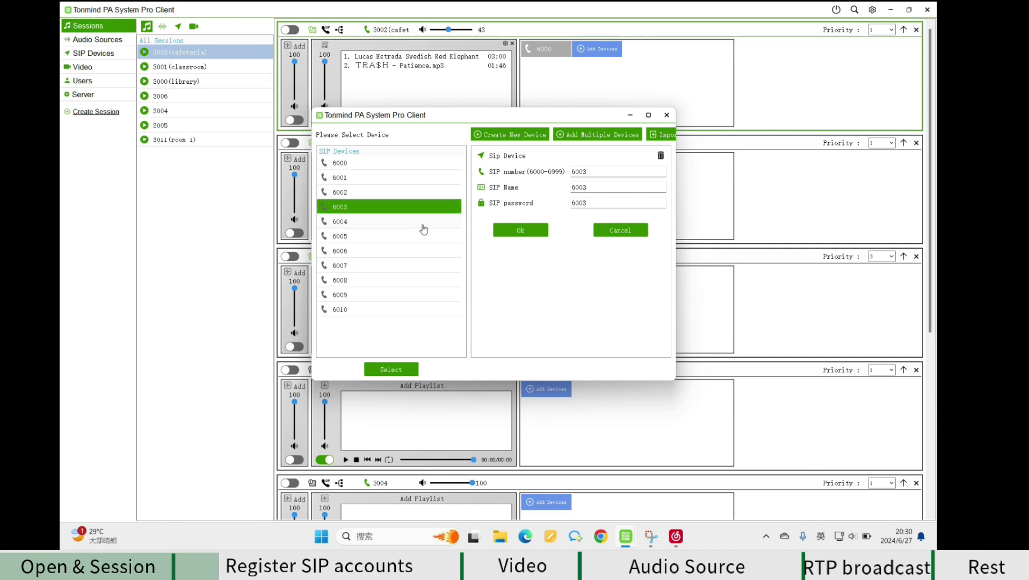
{"action": "left_click", "coordinate": [423, 227]}
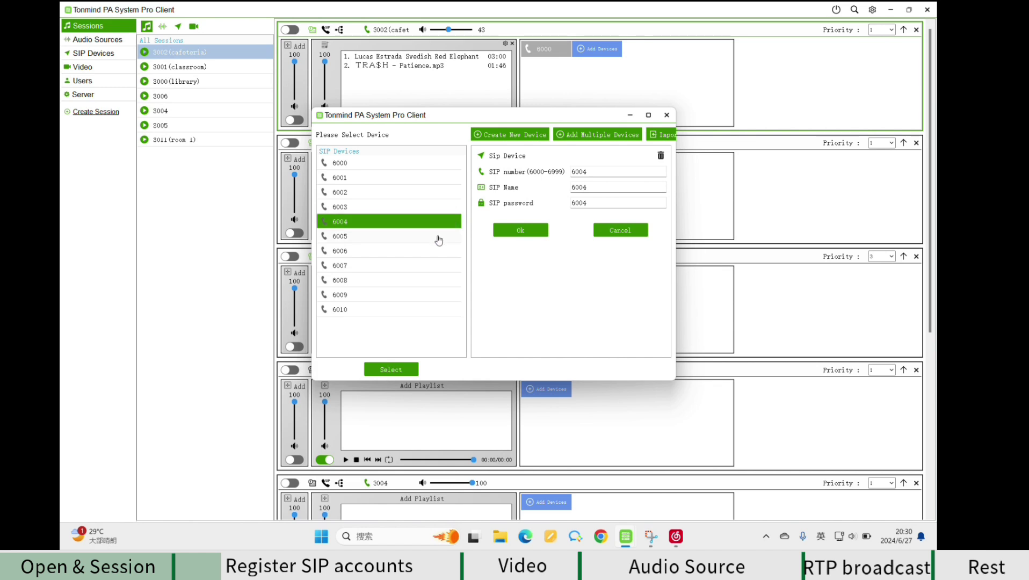
{"action": "left_click", "coordinate": [413, 324]}
{"action": "left_click_drag", "start_coordinate": [413, 324], "coordinate": [374, 188]}
{"action": "left_click", "coordinate": [391, 369]}
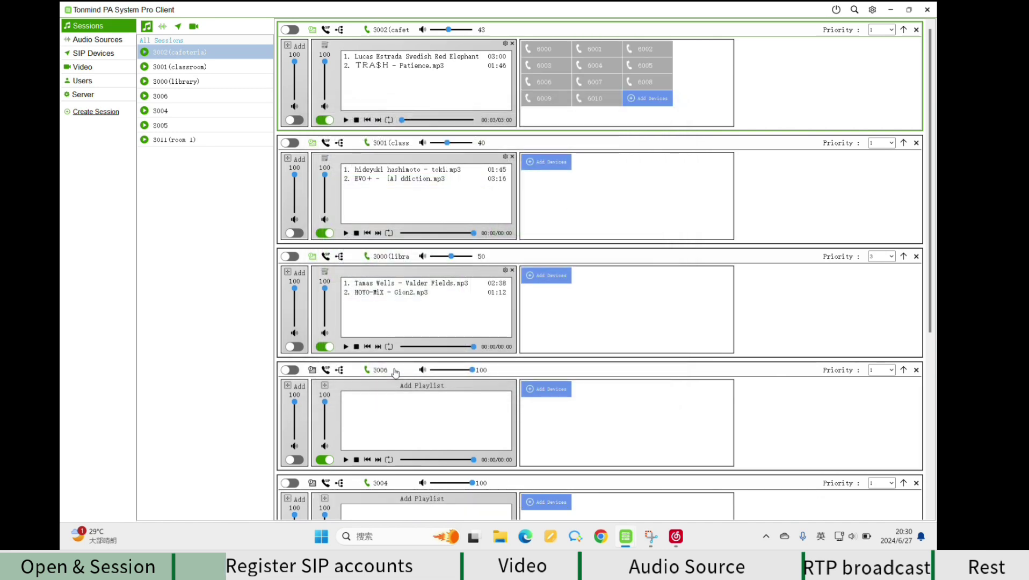
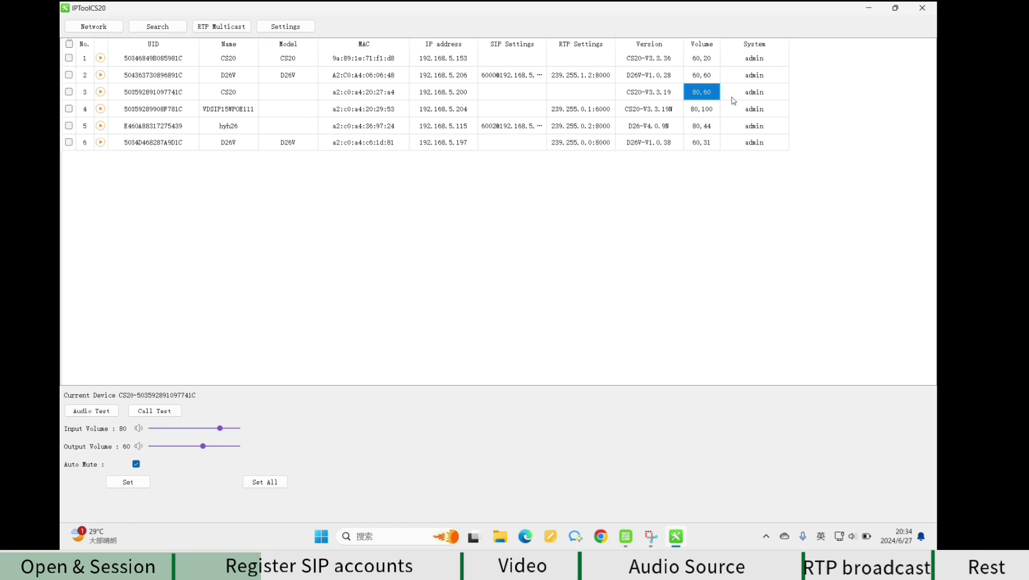
- Bring up the CS20's SIP account settings in IPToolCS20
{"action": "left_click", "coordinate": [740, 101]}
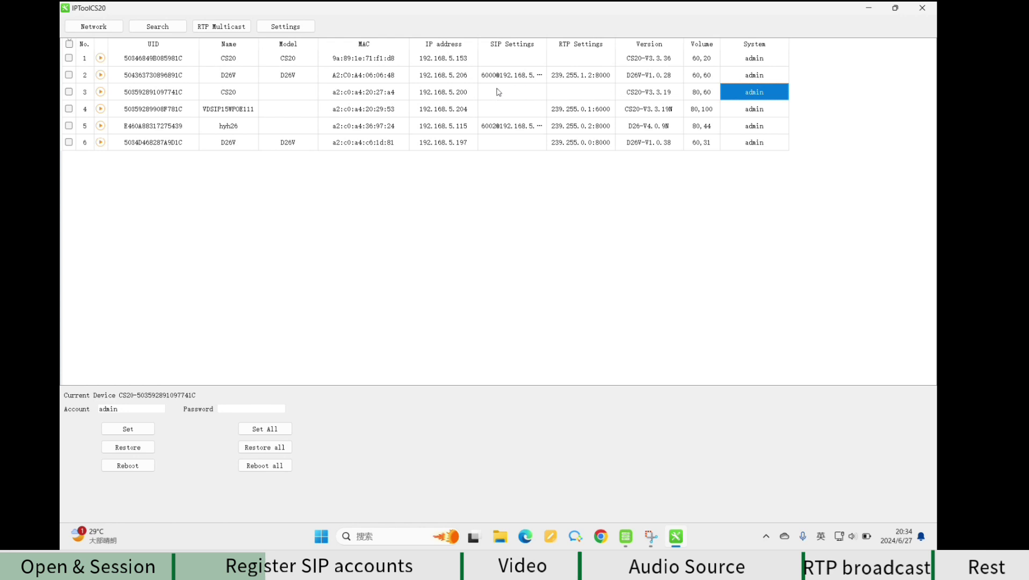
{"action": "left_click", "coordinate": [465, 93]}
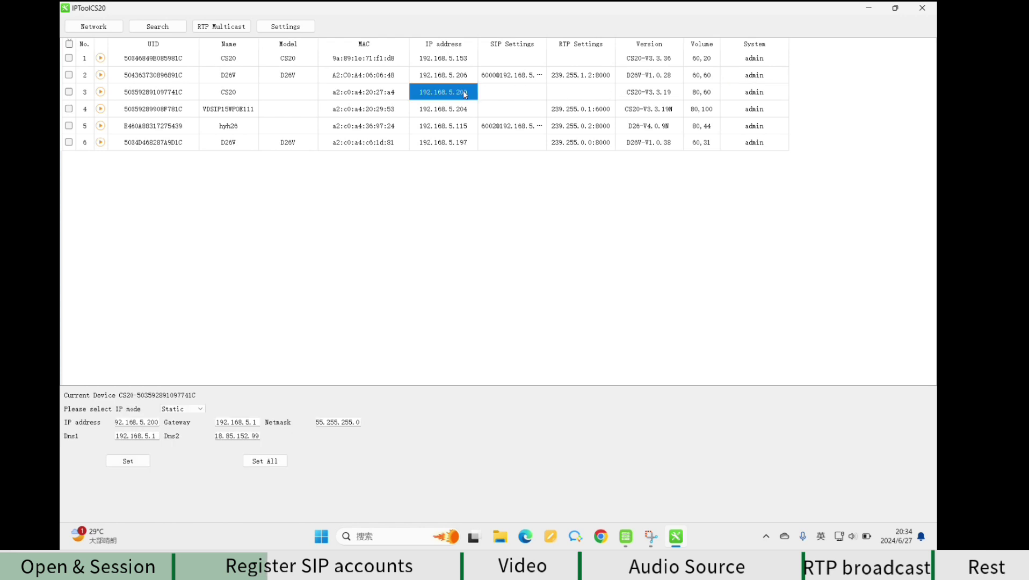
{"action": "left_click", "coordinate": [513, 98]}
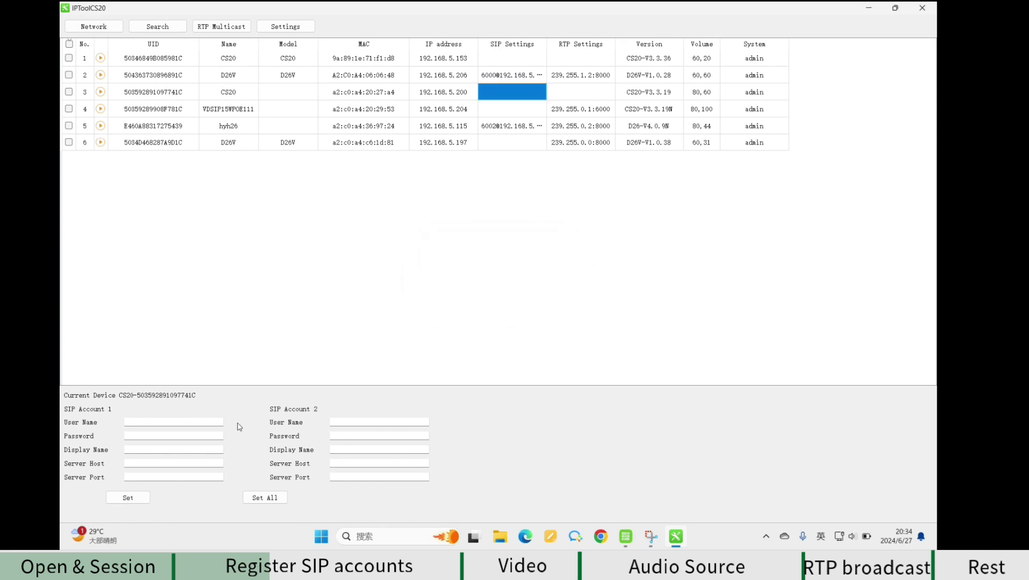
- Fill SIP Account 1 with the account password and display name 6000
{"action": "left_click", "coordinate": [178, 424]}
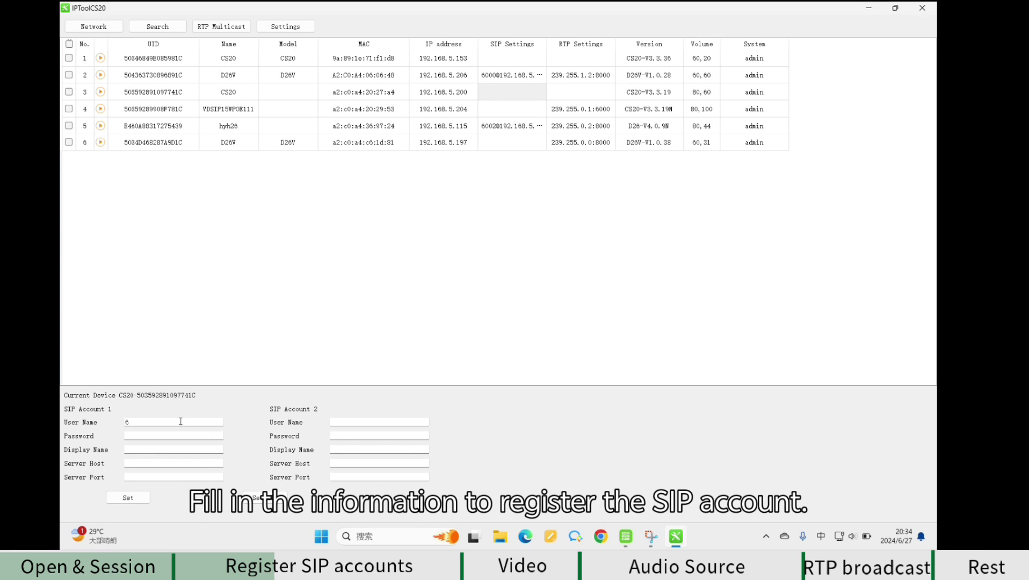
{"action": "left_click", "coordinate": [159, 435]}
{"action": "left_click", "coordinate": [159, 449]}
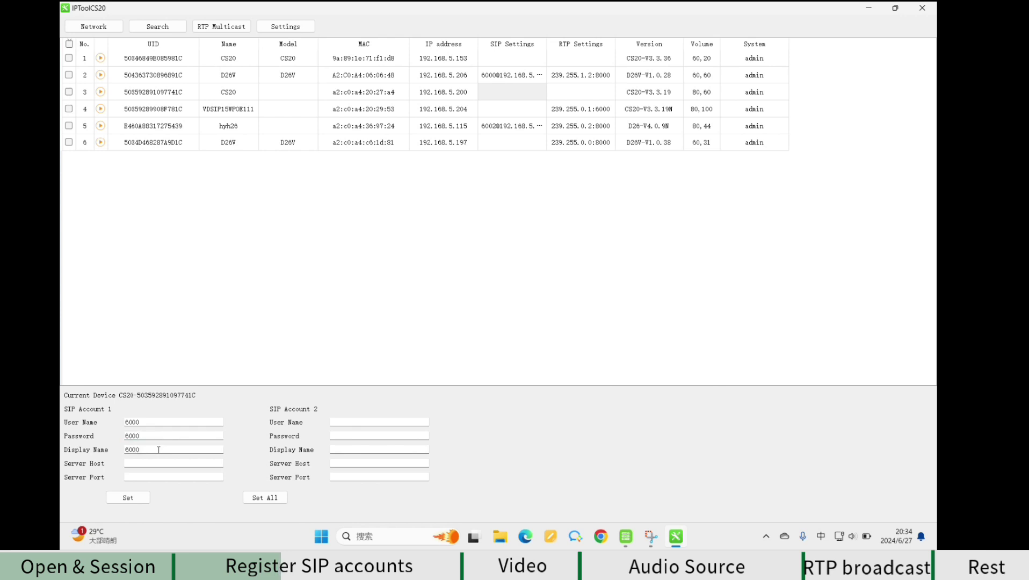
{"action": "left_click", "coordinate": [153, 465]}
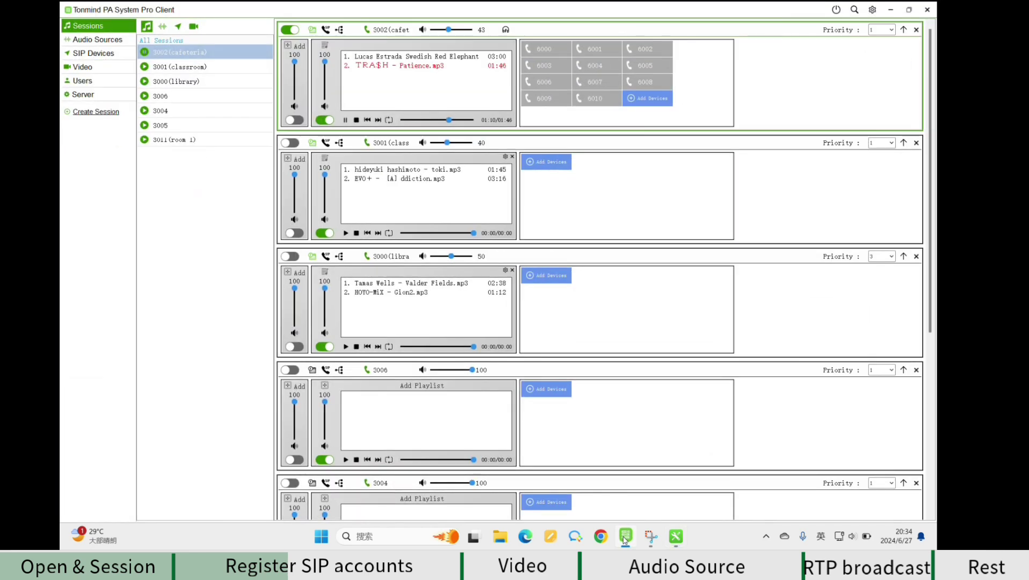
- Copy the PA server's Local IP 192.168.5.184 into the CS20's Server Host field
{"action": "left_click", "coordinate": [625, 536]}
{"action": "left_click", "coordinate": [83, 94]}
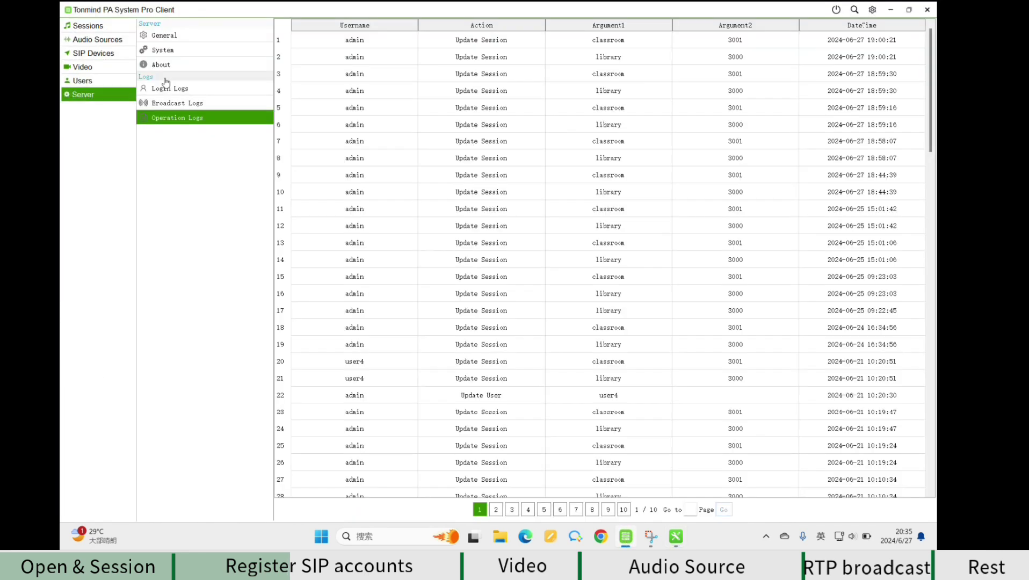
{"action": "left_click", "coordinate": [191, 38]}
{"action": "left_click", "coordinate": [192, 50]}
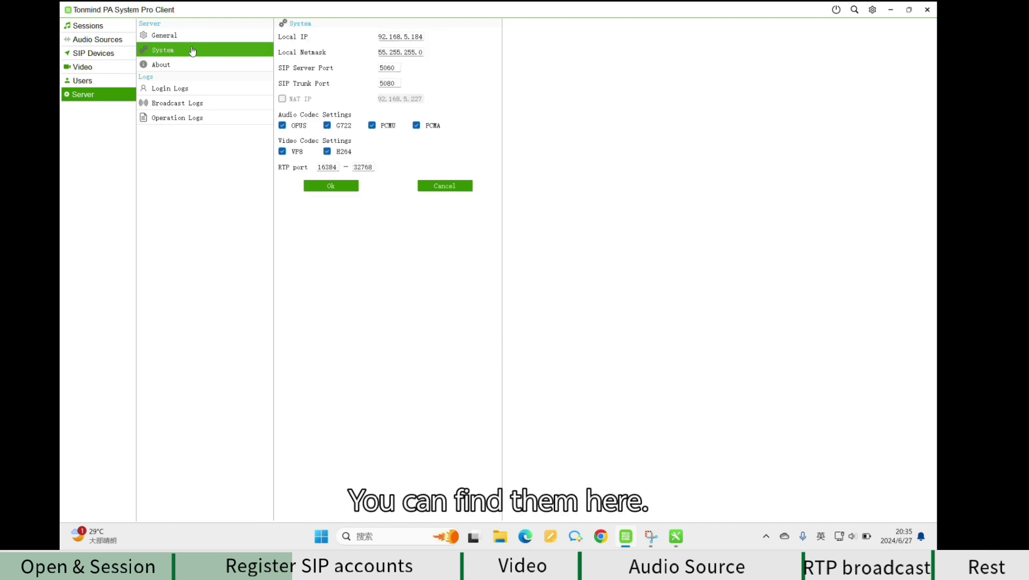
{"action": "triple_click", "coordinate": [401, 37]}
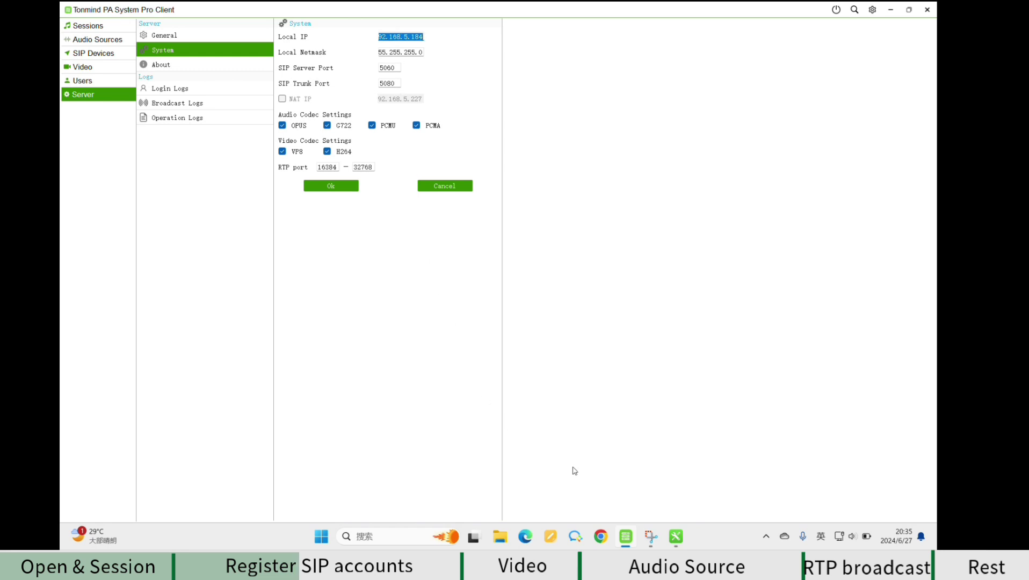
{"action": "left_click", "coordinate": [676, 542]}
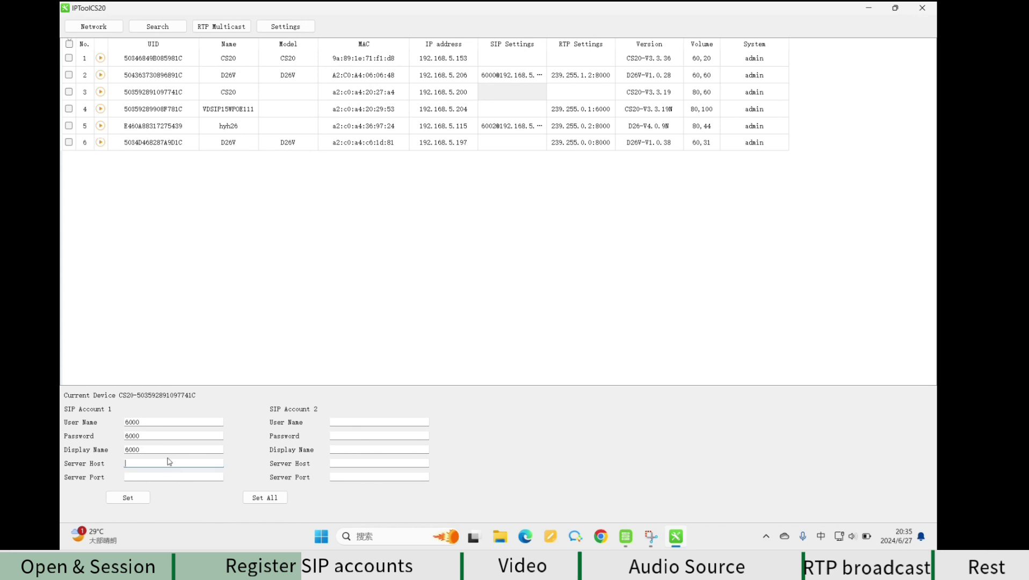
{"action": "type", "text": "192.168.5.184"}
- Set Server Port to 5060 from the PA server, apply it, and return to Sessions
{"action": "left_click", "coordinate": [627, 536]}
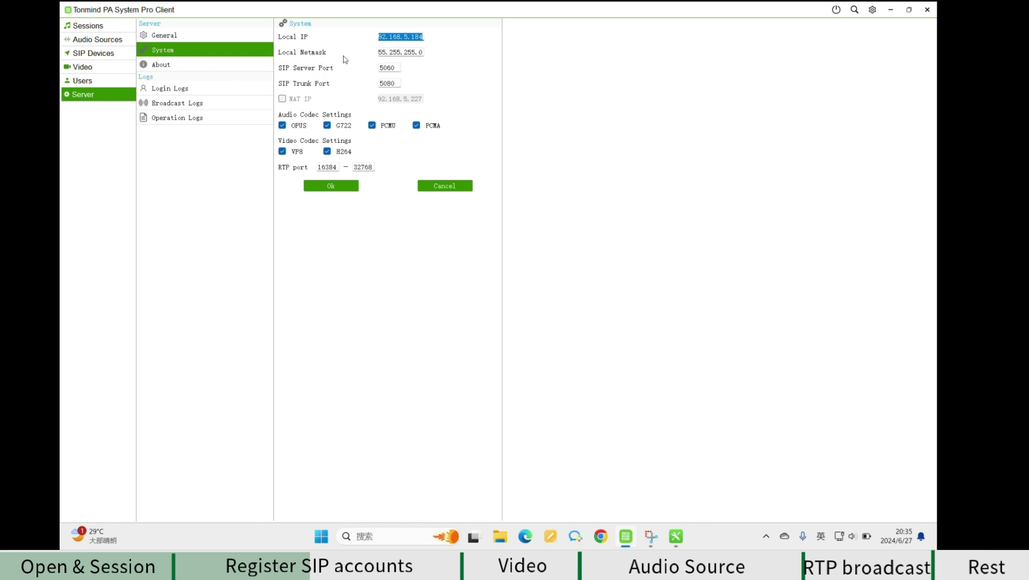
{"action": "double_click", "coordinate": [385, 68]}
{"action": "key", "text": "ctrl+c"}
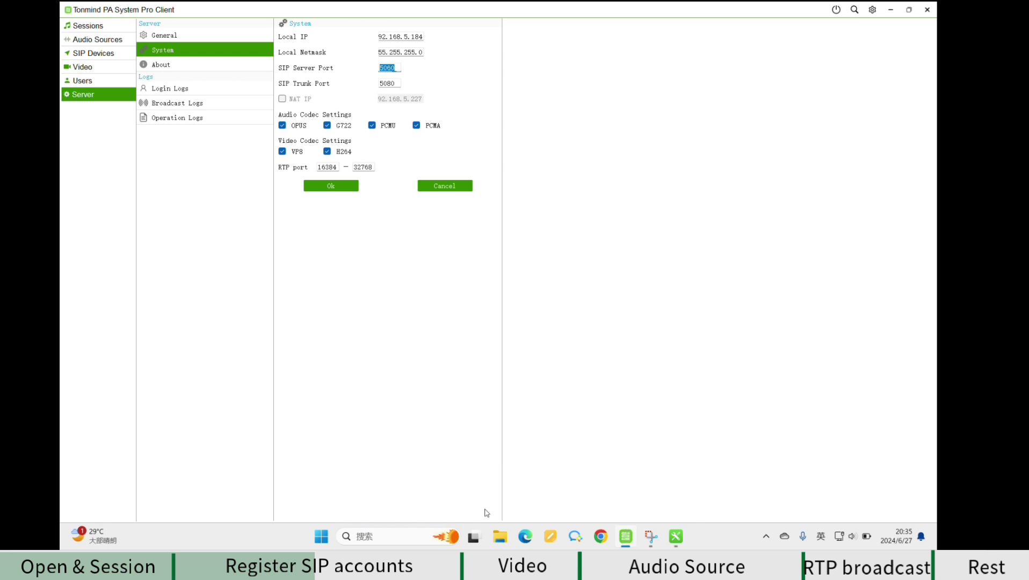
{"action": "left_click", "coordinate": [678, 546]}
{"action": "left_click", "coordinate": [157, 477]}
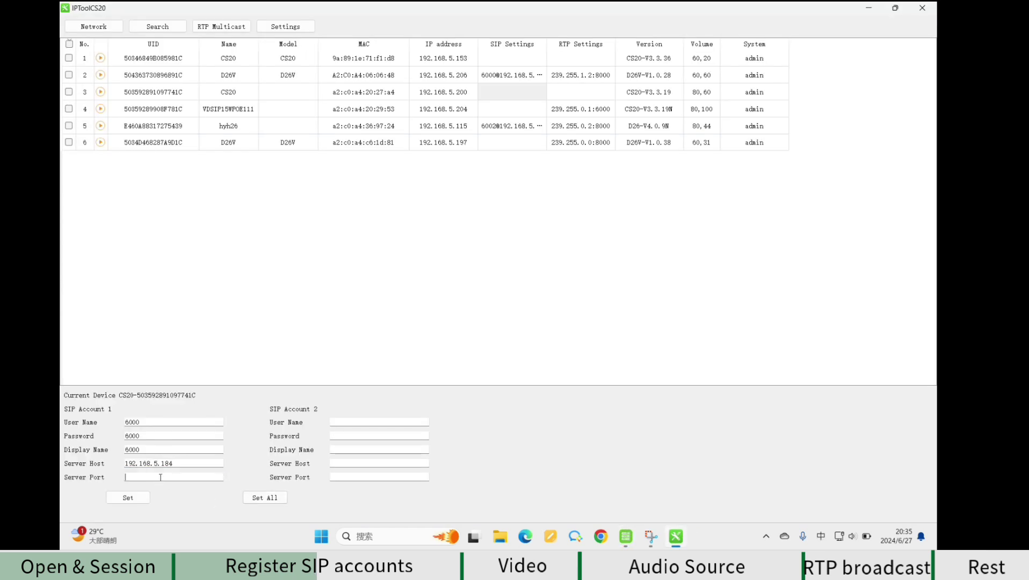
{"action": "key", "text": "ctrl+v"}
{"action": "left_click", "coordinate": [135, 498]}
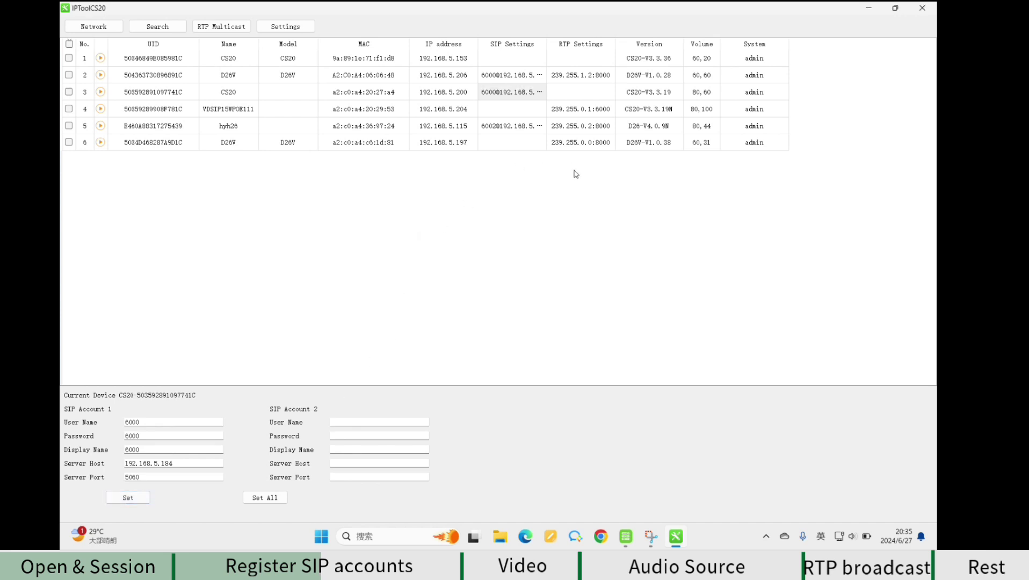
{"action": "left_click", "coordinate": [565, 92]}
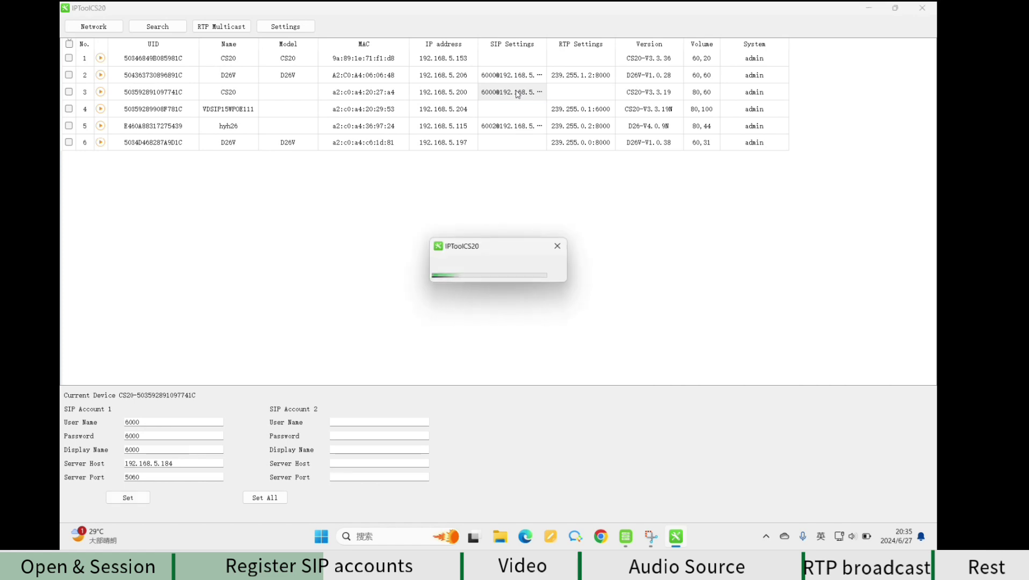
{"action": "left_click", "coordinate": [866, 9]}
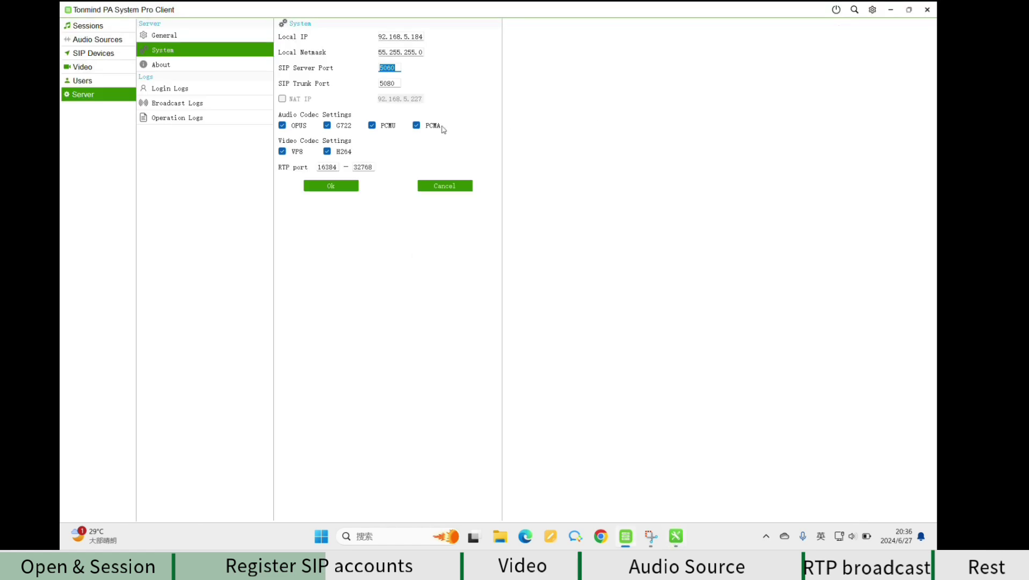
{"action": "left_click", "coordinate": [86, 25]}
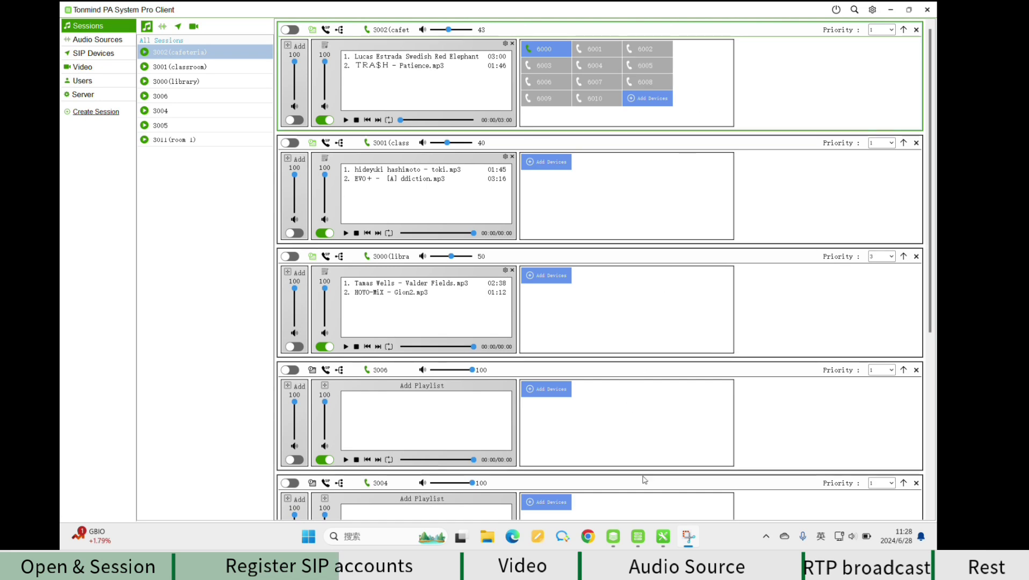
- Look up the D26V's IP address 192.168.5.206 in IPToolCS20, then launch Edge
{"action": "left_click", "coordinate": [665, 536]}
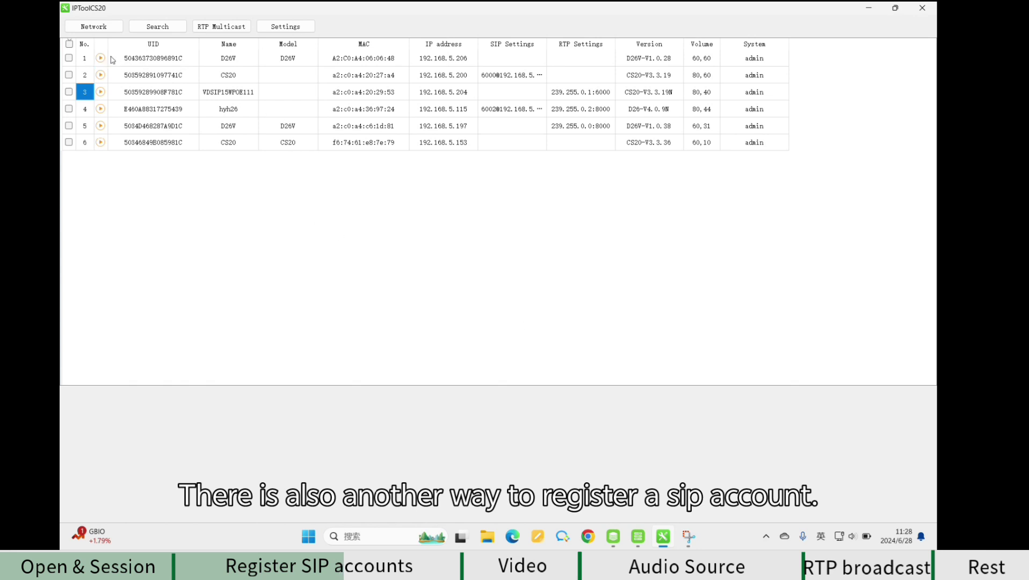
{"action": "left_click", "coordinate": [226, 59]}
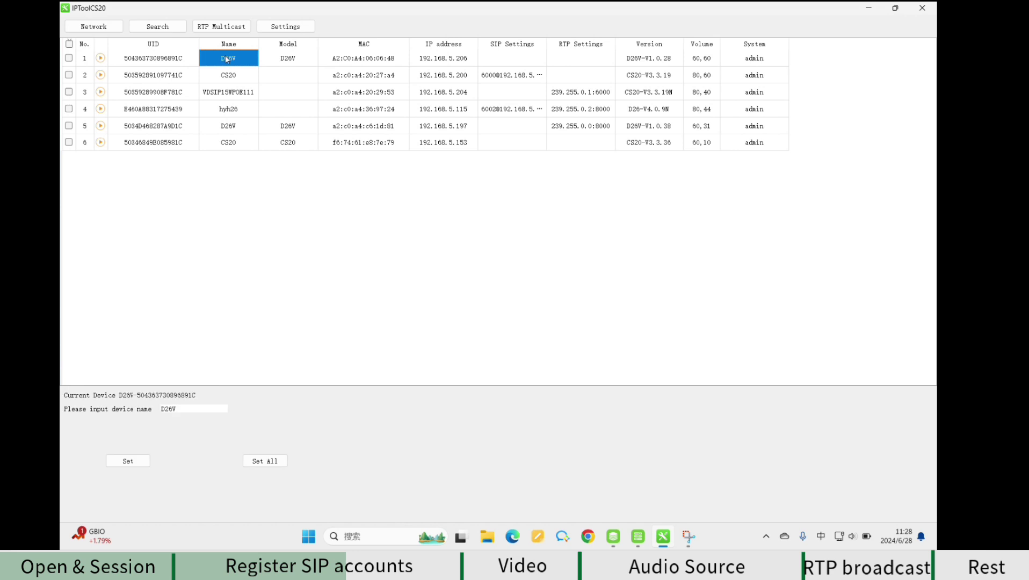
{"action": "left_click", "coordinate": [450, 62]}
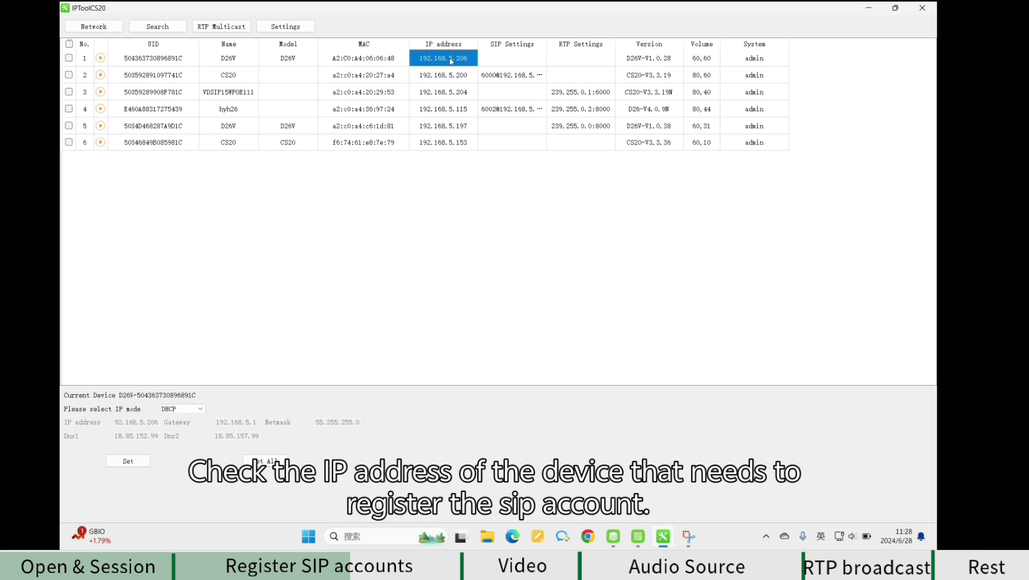
{"action": "left_click", "coordinate": [513, 536]}
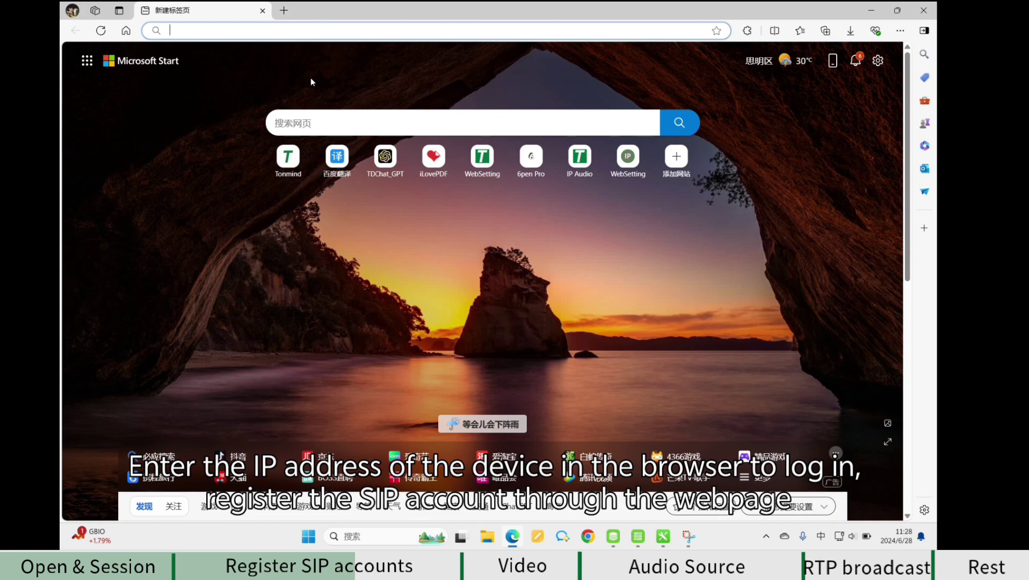
- Browse to 192.168.5.206 in Edge to reach the D26V's login page
{"action": "left_click", "coordinate": [242, 32]}
{"action": "type", "text": "19"}
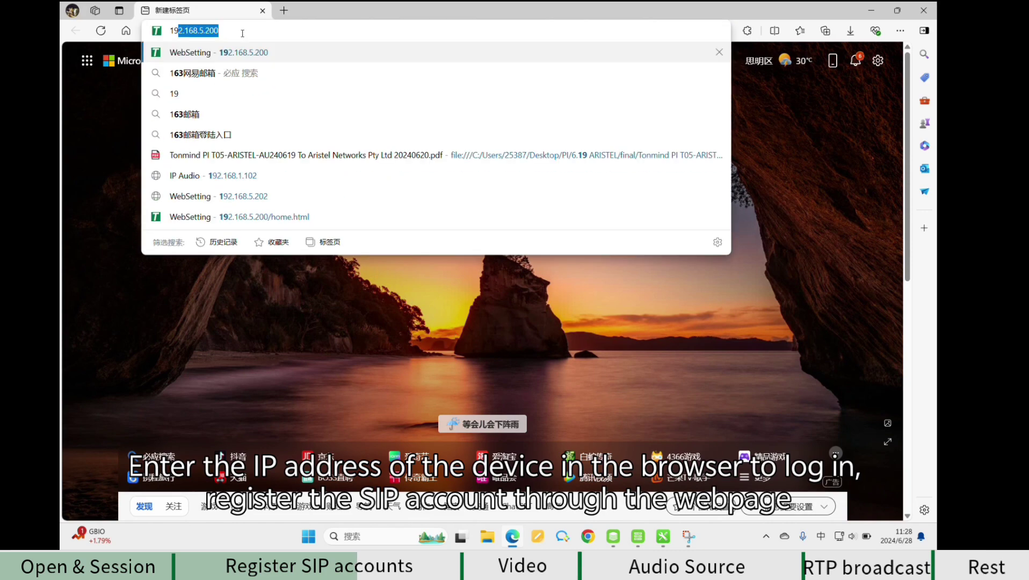
{"action": "type", "text": "2.1"}
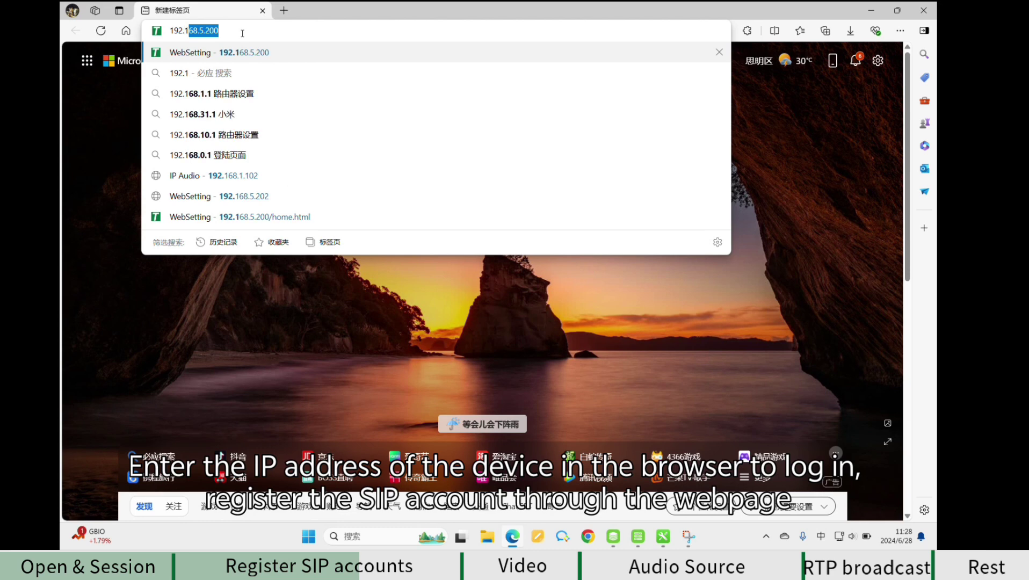
{"action": "type", "text": "68.5."}
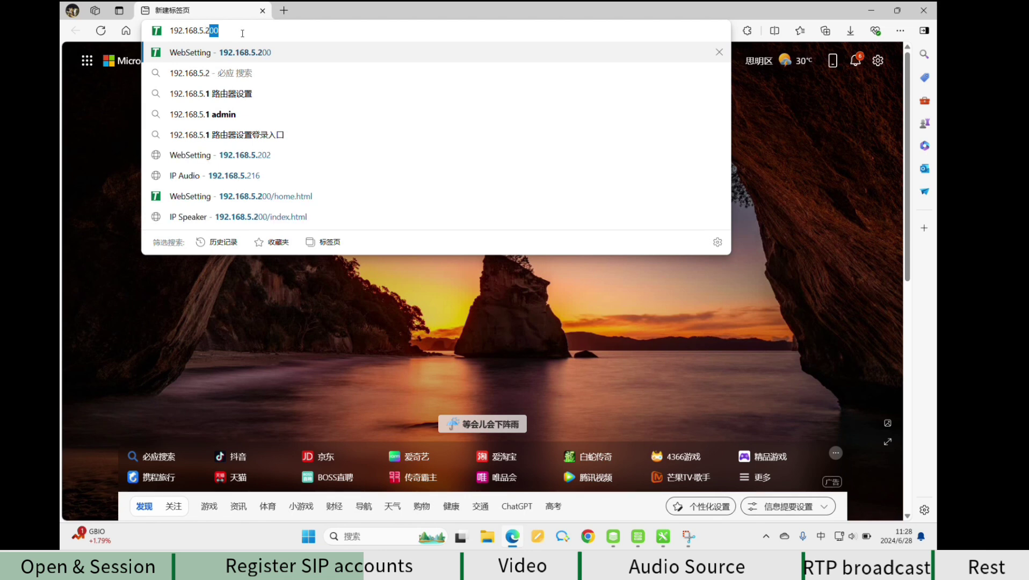
{"action": "type", "text": "206"}
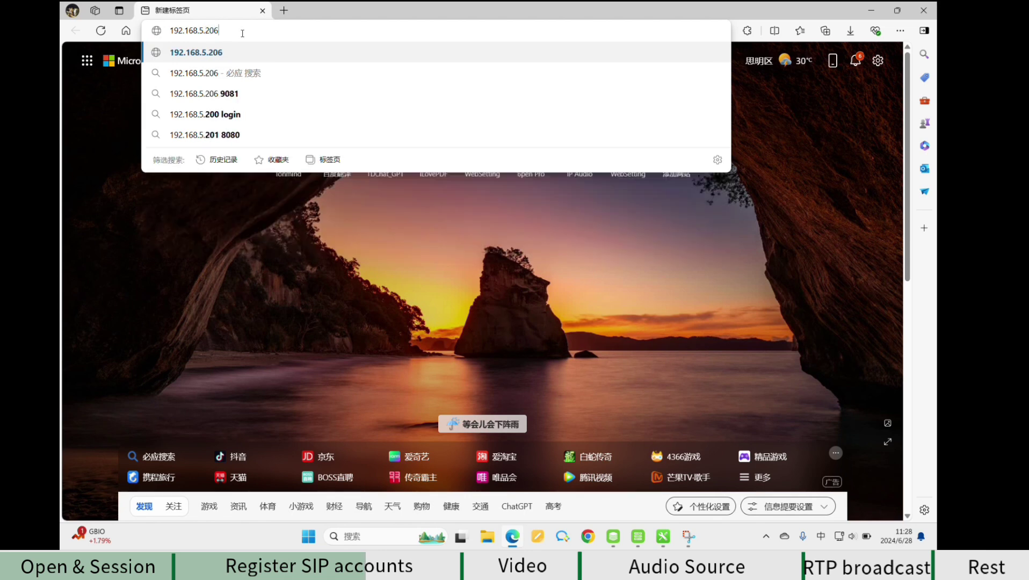
{"action": "key", "text": "Return"}
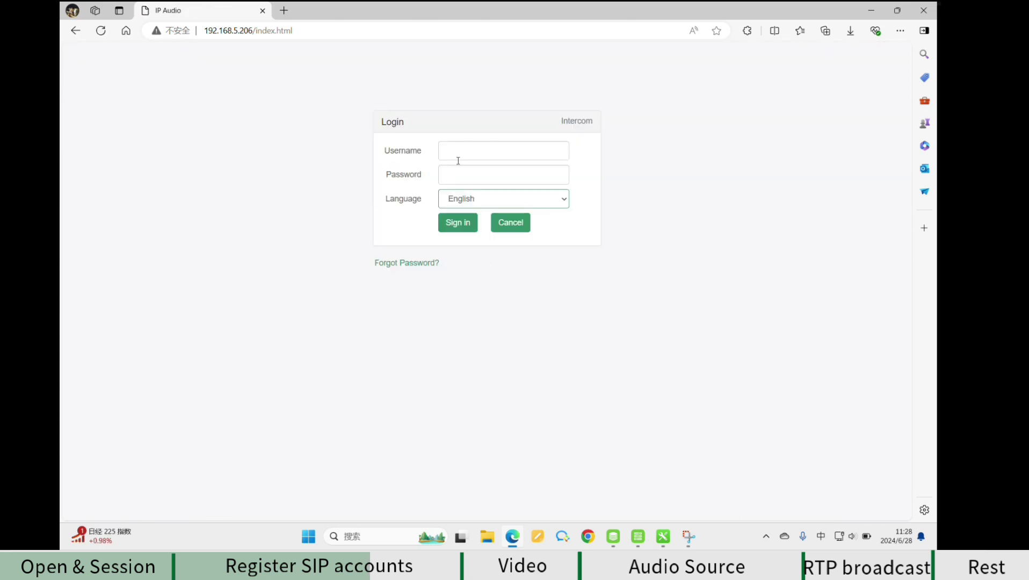
{"action": "left_click", "coordinate": [469, 146]}
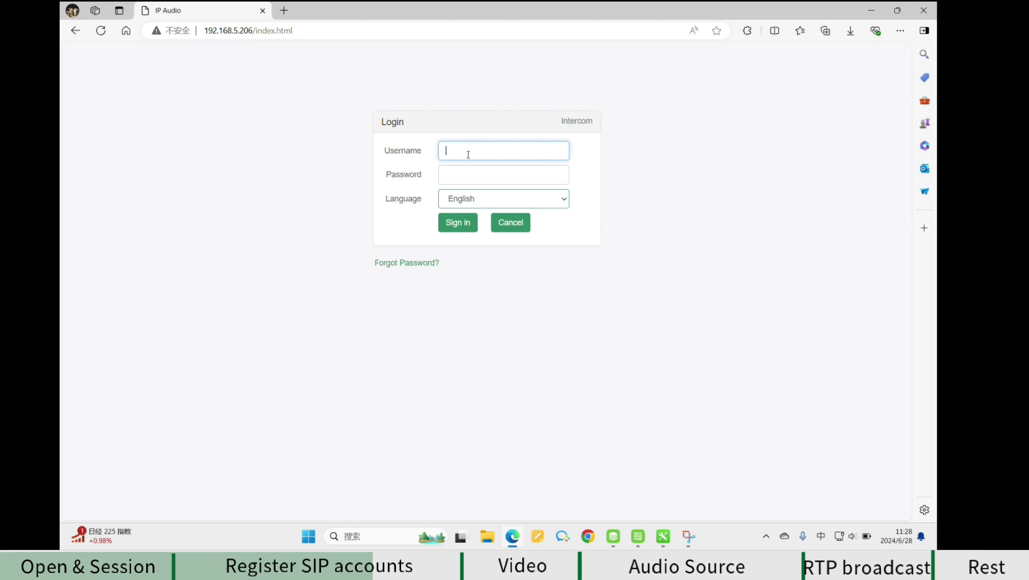
- Sign in to the D26V web interface with the admin credentials and open Sip Setting
{"action": "key", "text": "shift"}
{"action": "type", "text": "admin"}
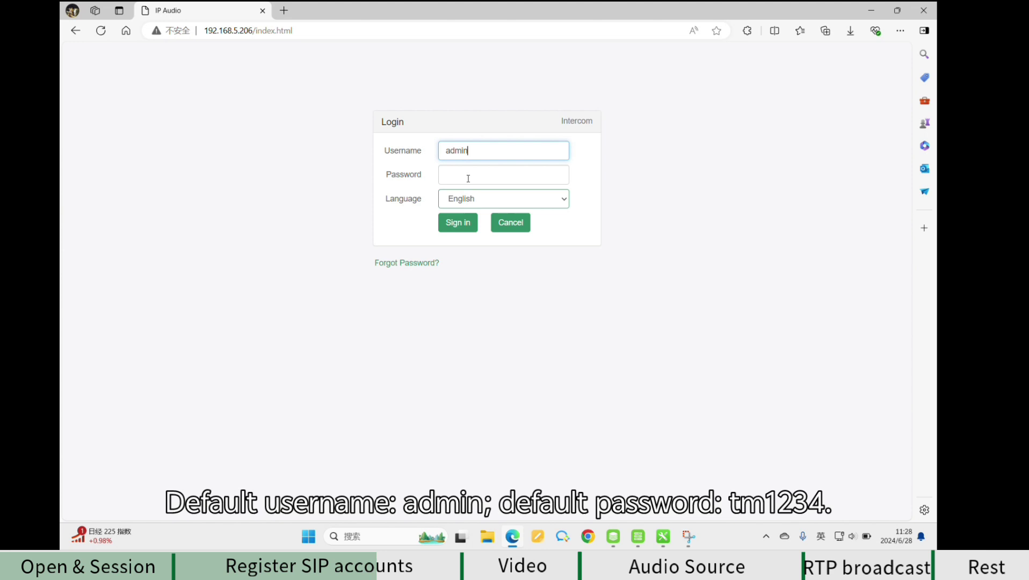
{"action": "left_click", "coordinate": [468, 179]}
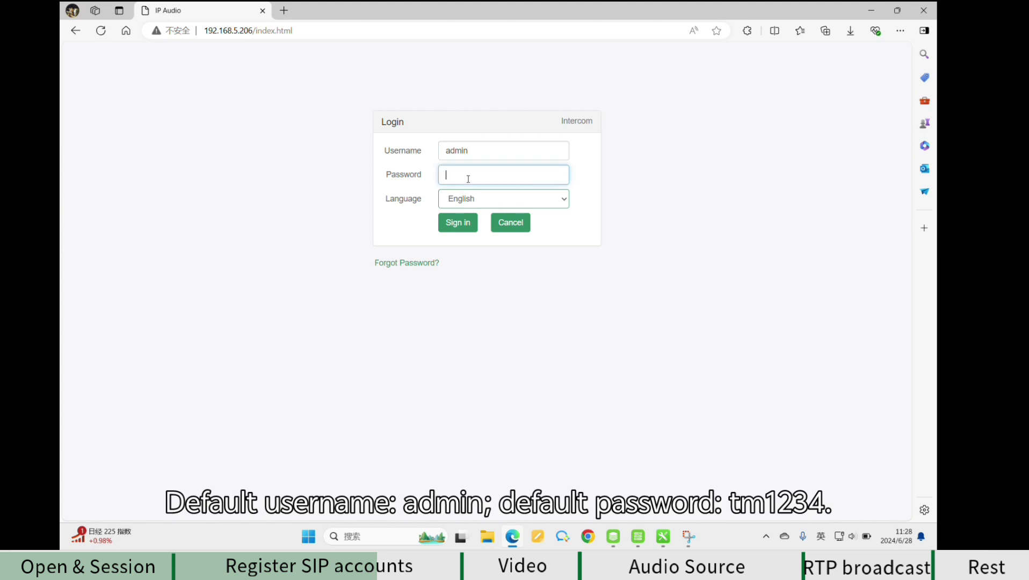
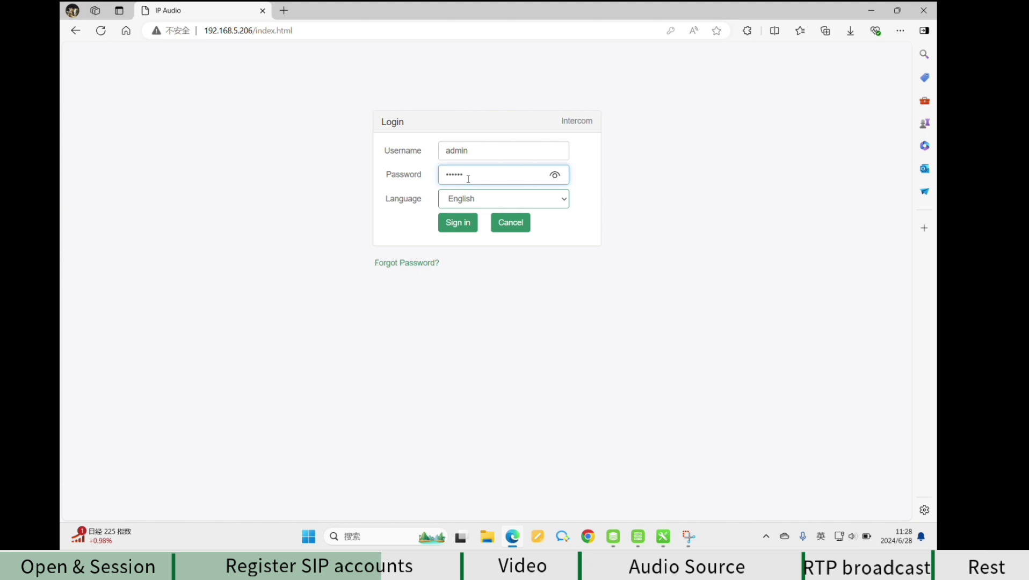
{"action": "left_click", "coordinate": [468, 223]}
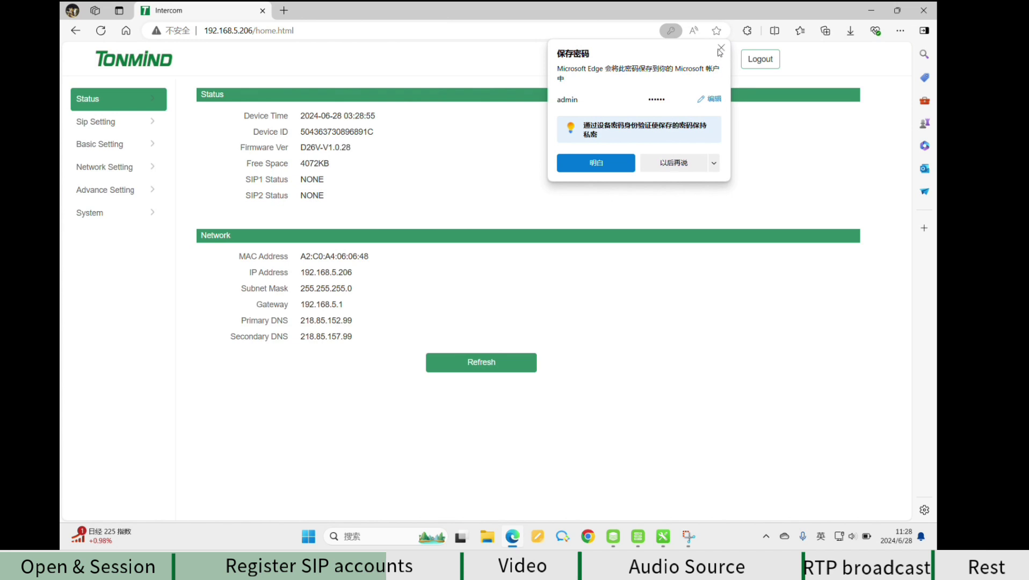
{"action": "left_click", "coordinate": [721, 48]}
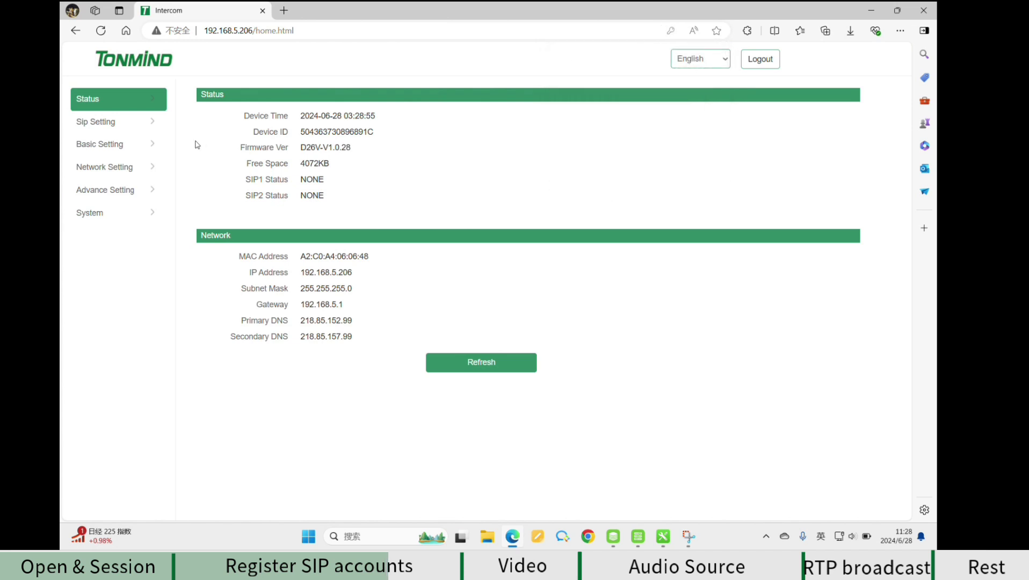
{"action": "left_click", "coordinate": [133, 127]}
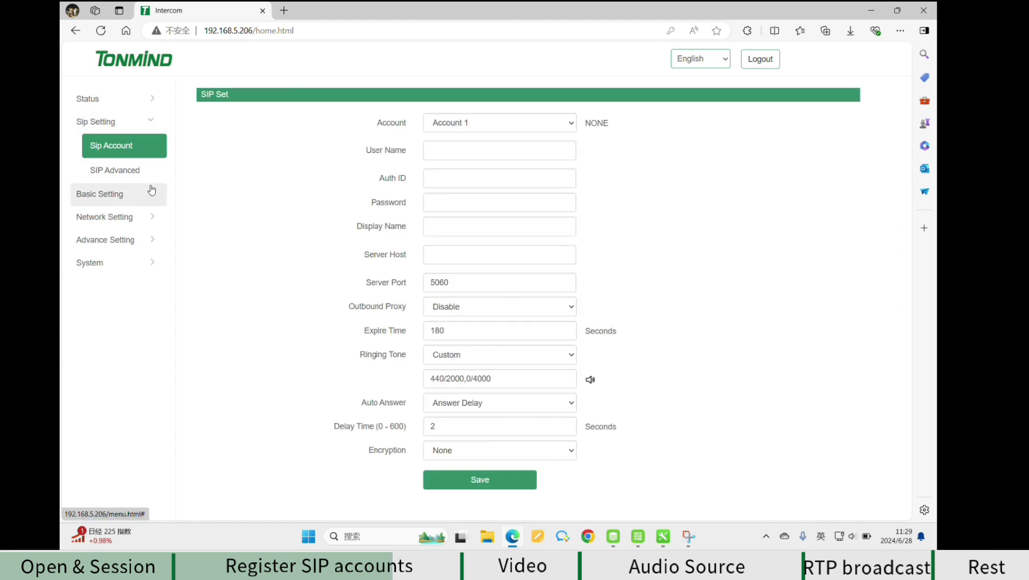
- Enter user name 6001, auth ID, password and display name for SIP Account 1
{"action": "left_click", "coordinate": [469, 149]}
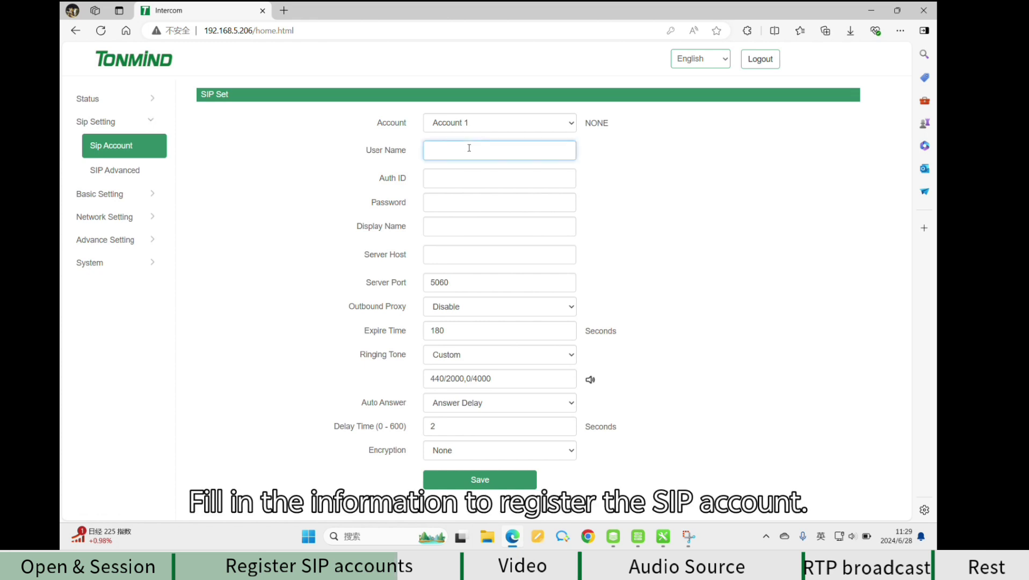
{"action": "type", "text": "6001"}
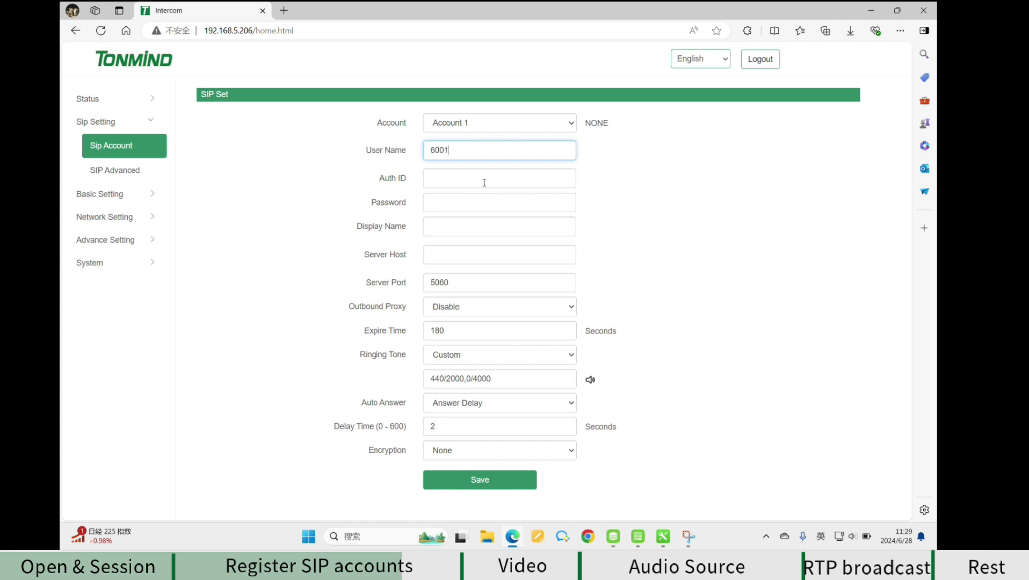
{"action": "left_click", "coordinate": [484, 182]}
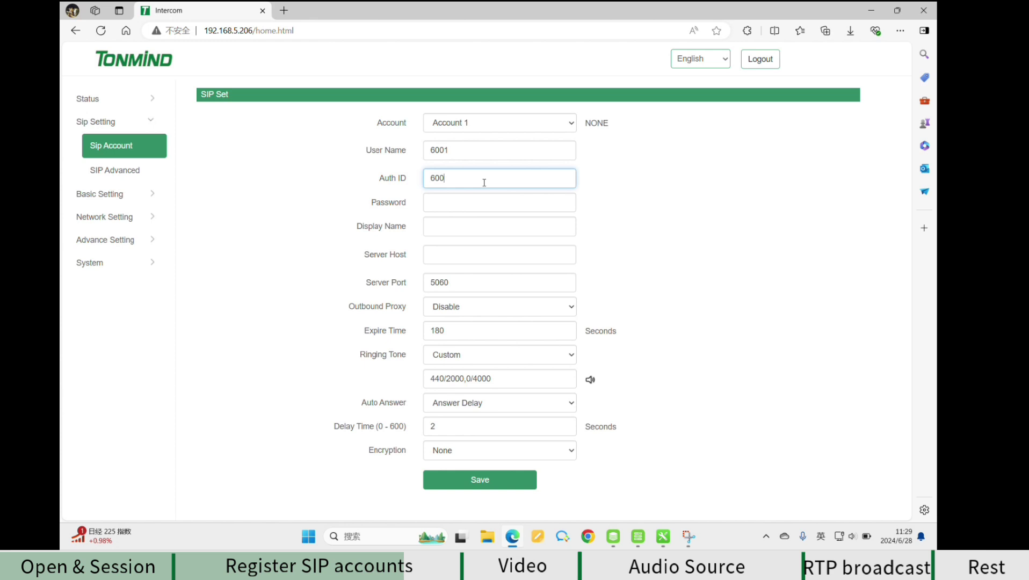
{"action": "left_click", "coordinate": [488, 206]}
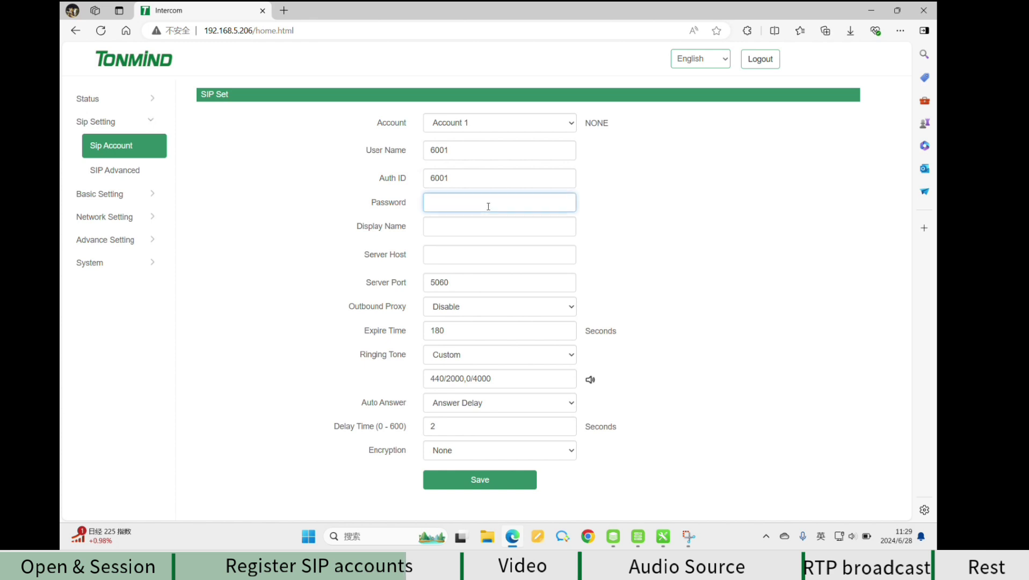
{"action": "type", "text": "6"}
{"action": "left_click", "coordinate": [459, 227]}
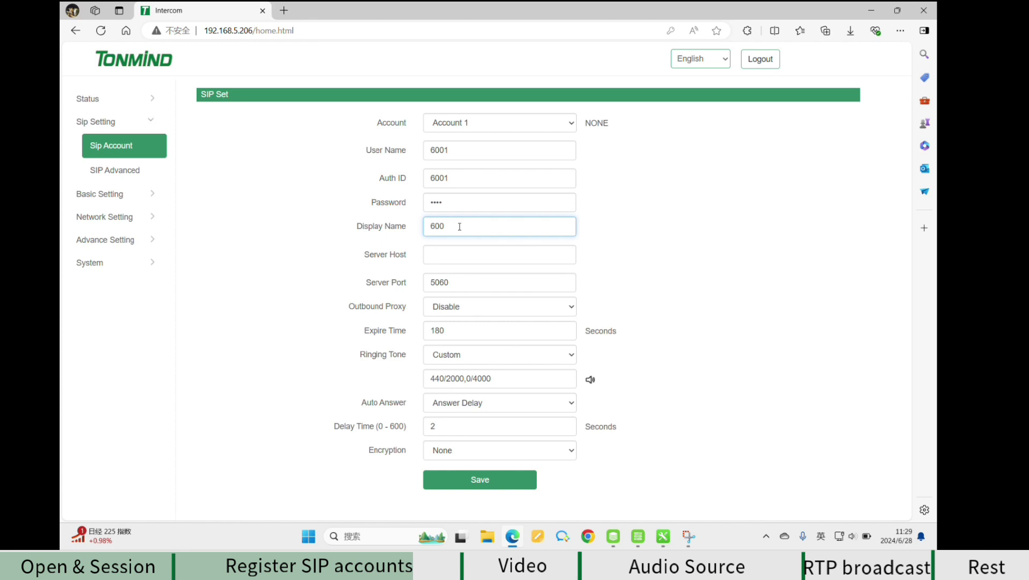
{"action": "left_click", "coordinate": [463, 259]}
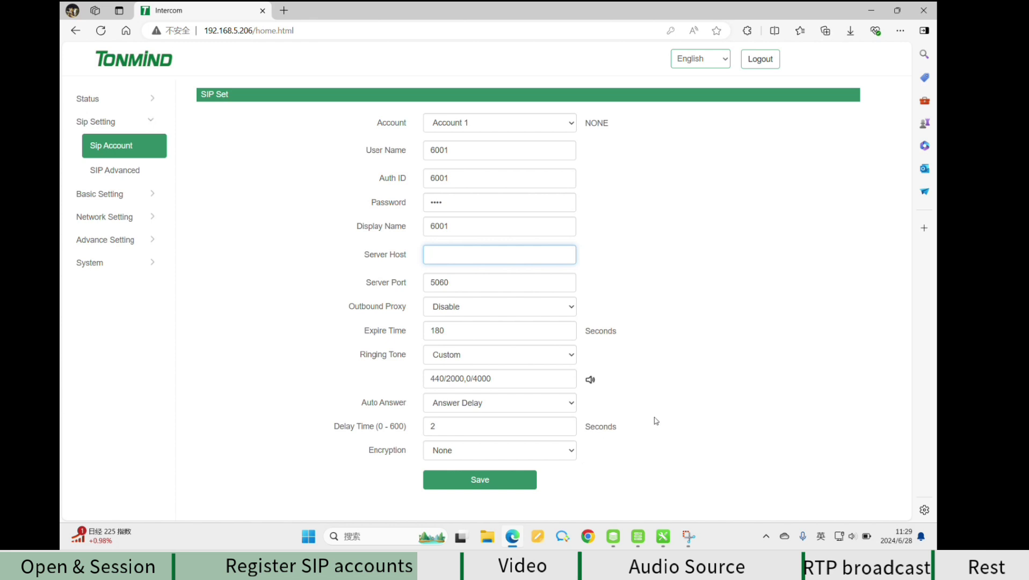
- Set Server Host to the PA server's IP 192.168.5.225 and save the account
{"action": "left_click", "coordinate": [613, 536]}
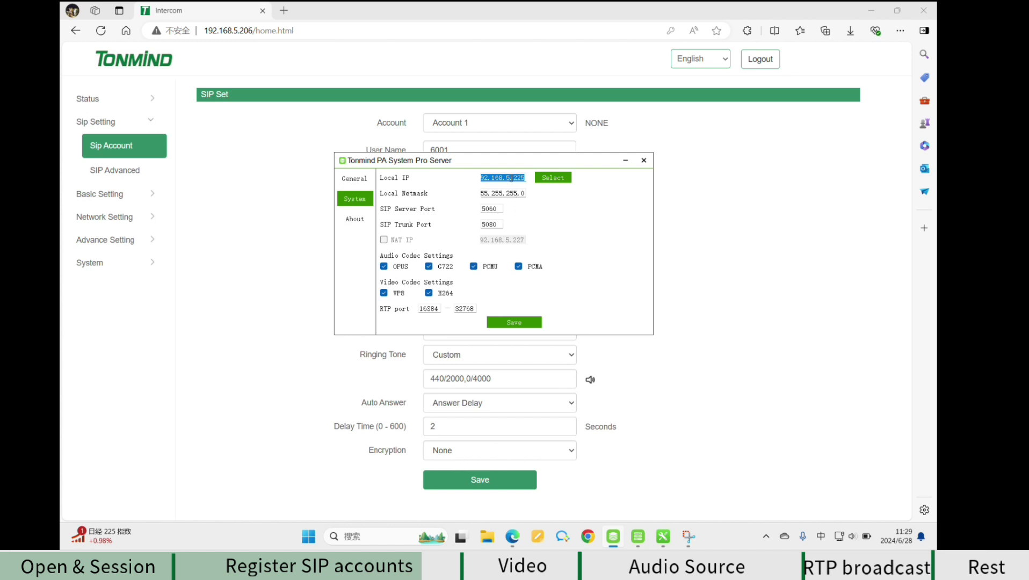
{"action": "left_click", "coordinate": [512, 176]}
{"action": "double_click", "coordinate": [511, 175]}
{"action": "left_click", "coordinate": [648, 161]}
{"action": "left_click", "coordinate": [480, 253]}
{"action": "type", "text": "192.168.5.225"}
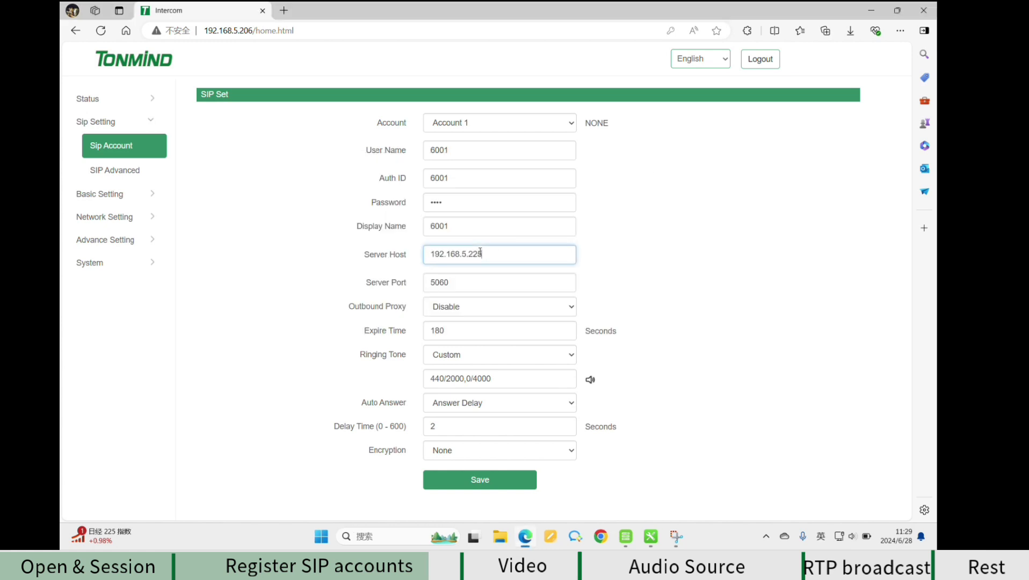
{"action": "left_click", "coordinate": [510, 488]}
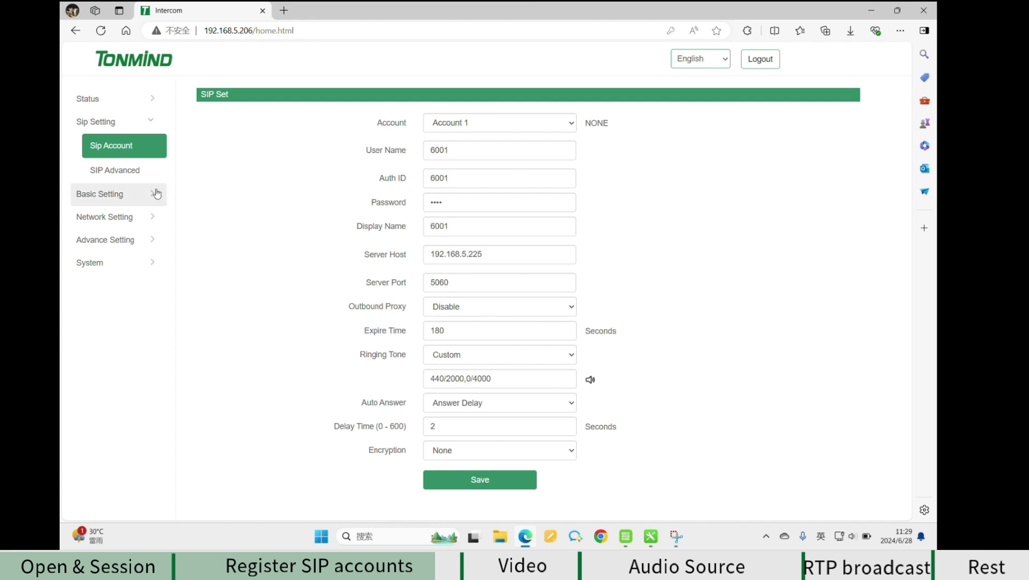
- Confirm REG SUCCESS, then add 6001 to the cafeteria session
{"action": "left_click", "coordinate": [93, 99]}
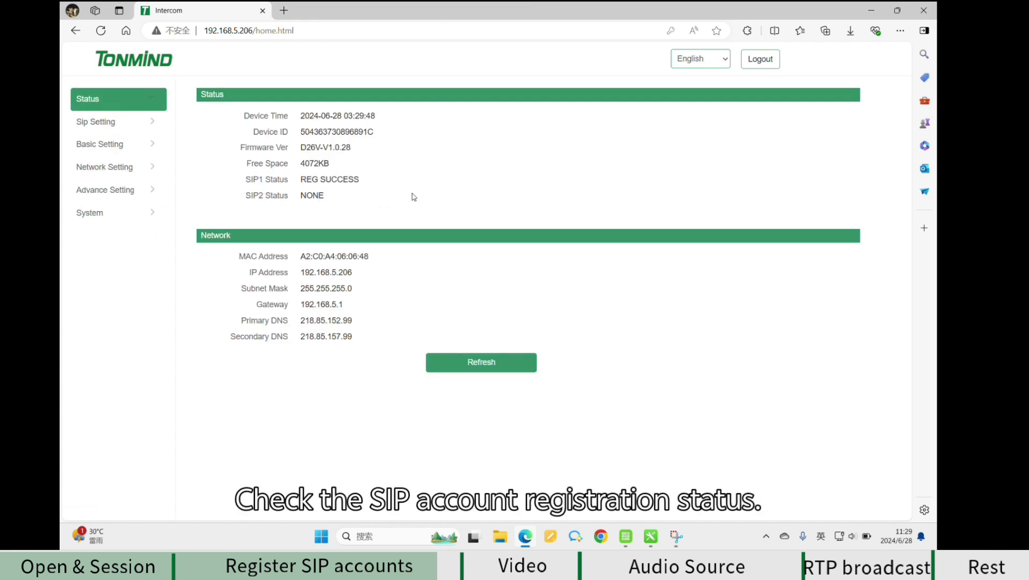
{"action": "left_click", "coordinate": [626, 536]}
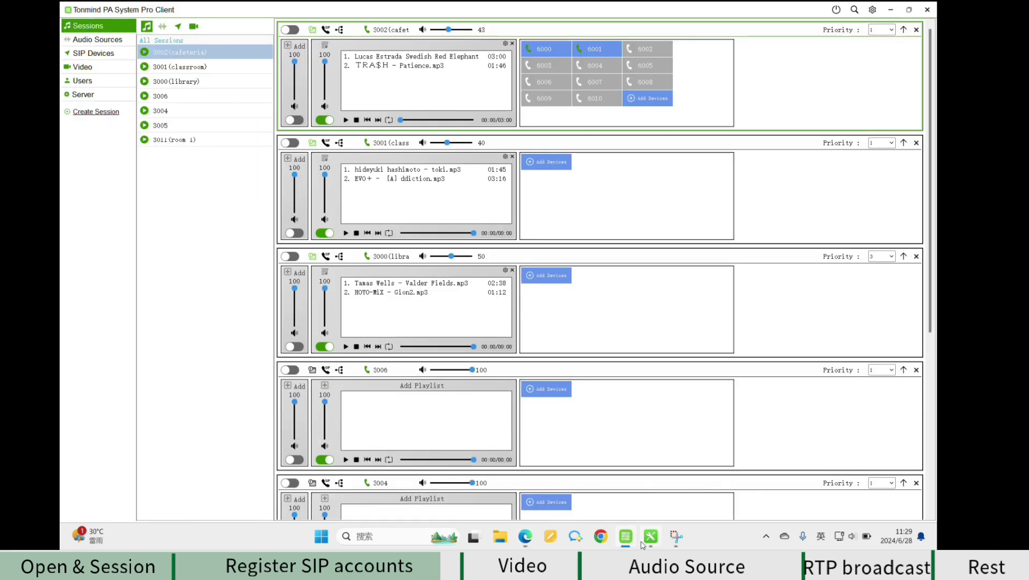
{"action": "left_click", "coordinate": [579, 47]}
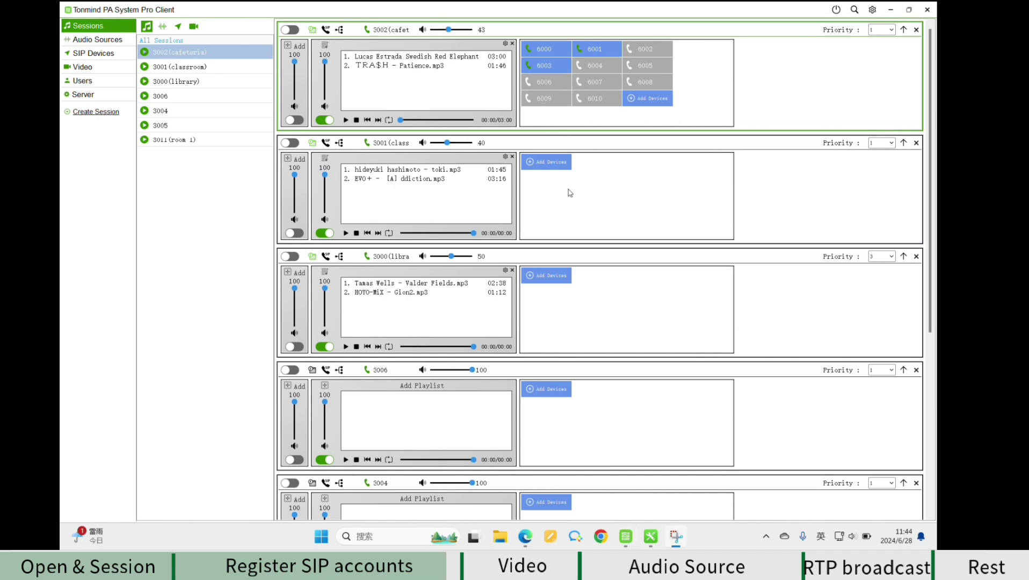
- Add extension 6000 to session 3001 (classroom) and 6001 to session 3000 (library)
{"action": "left_click", "coordinate": [559, 166]}
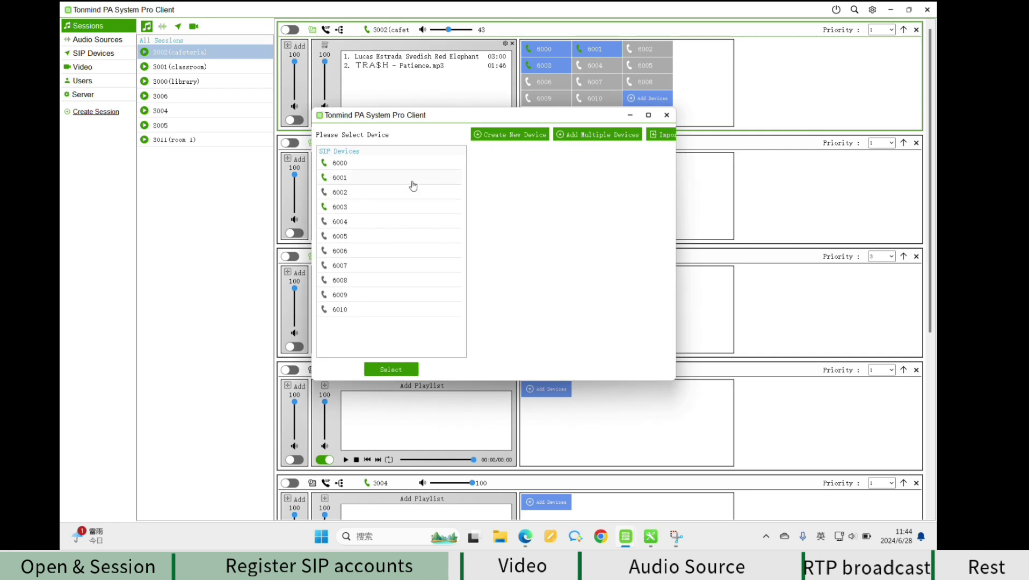
{"action": "left_click", "coordinate": [407, 164]}
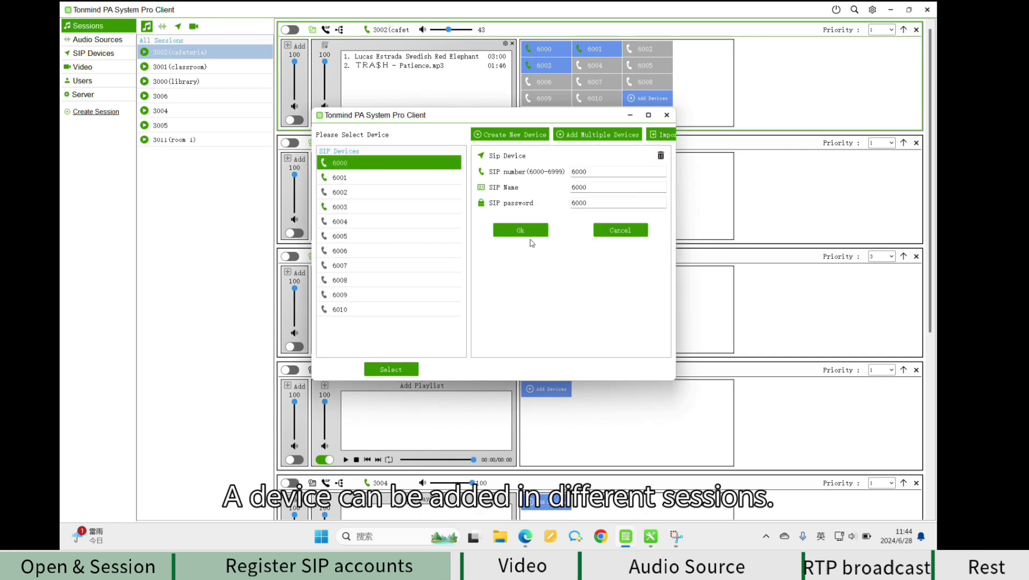
{"action": "left_click", "coordinate": [404, 372]}
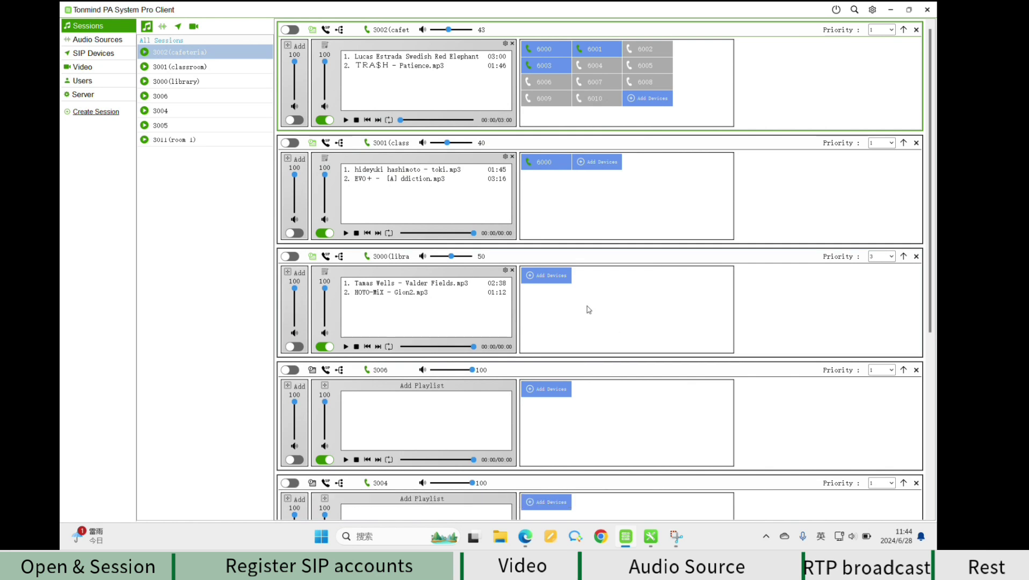
{"action": "left_click", "coordinate": [566, 276]}
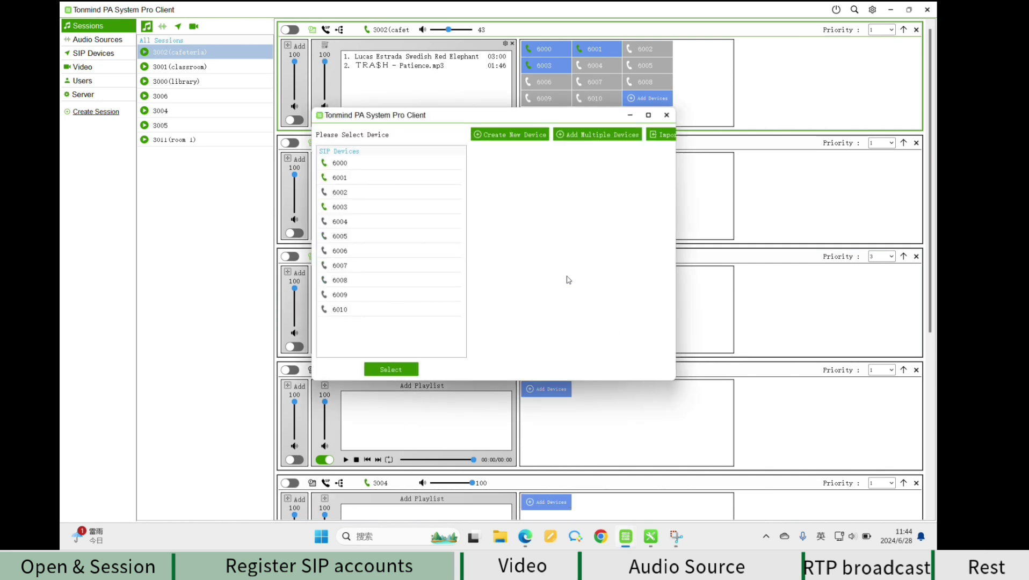
{"action": "left_click", "coordinate": [404, 180]}
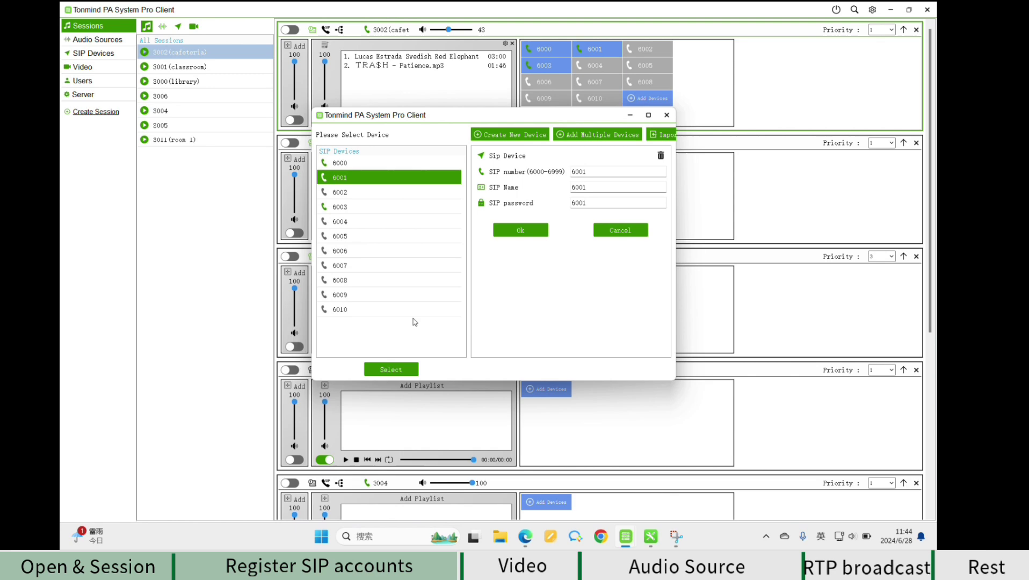
{"action": "left_click", "coordinate": [407, 375]}
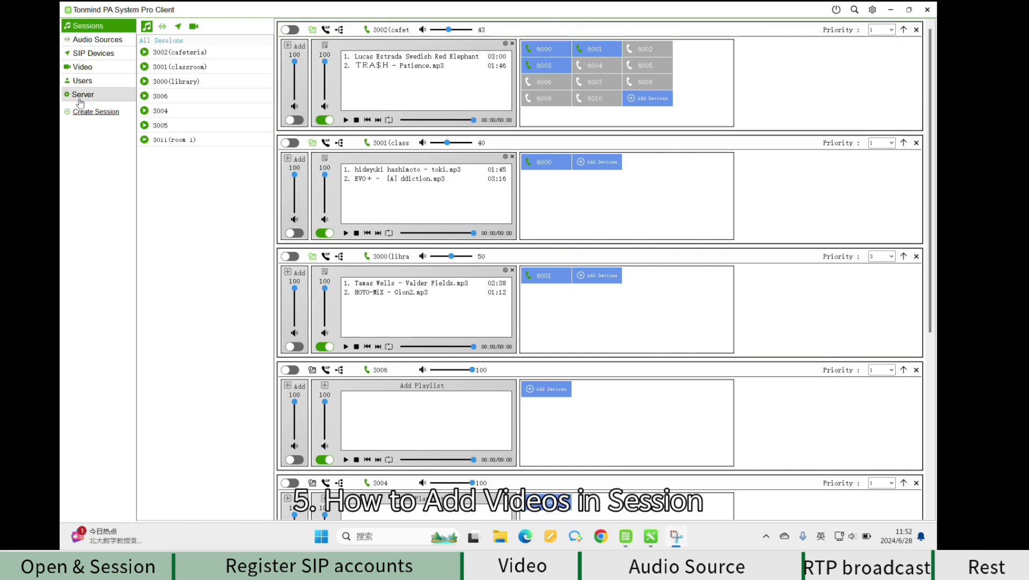
- On the Video page, open ONVIF connection details for camera 192.168.5.206
{"action": "left_click", "coordinate": [82, 67]}
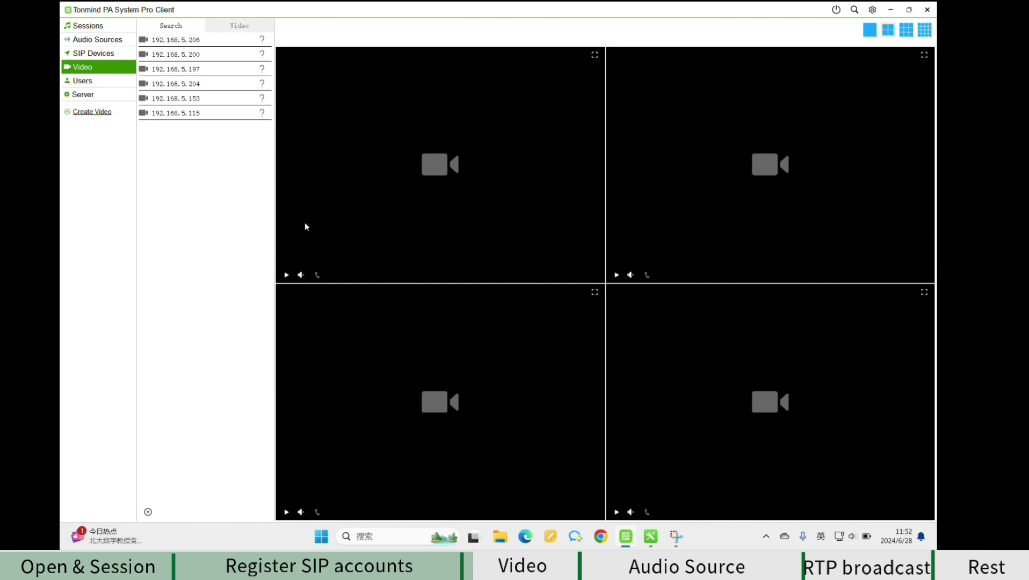
{"action": "left_click", "coordinate": [650, 536]}
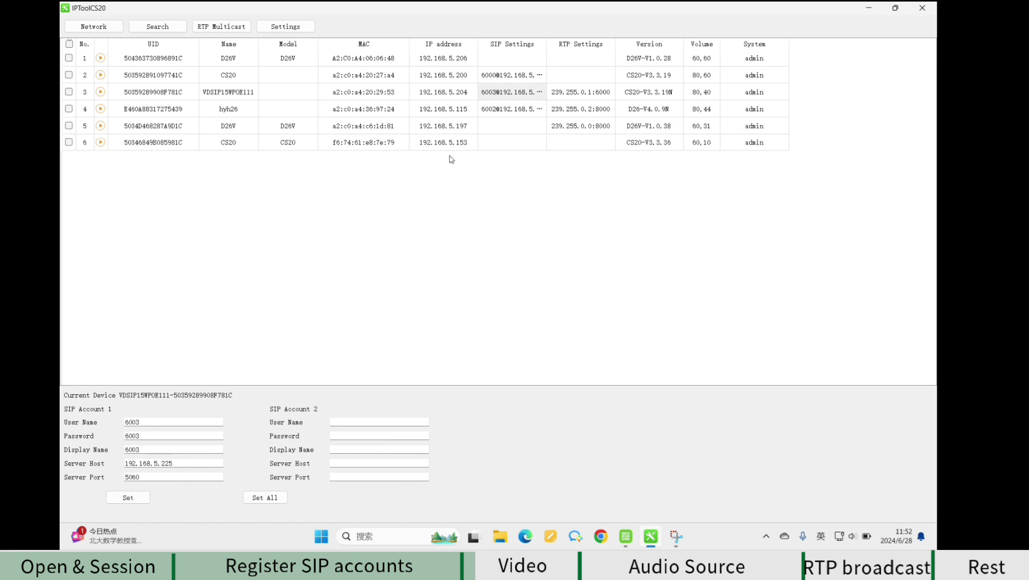
{"action": "left_click", "coordinate": [461, 61]}
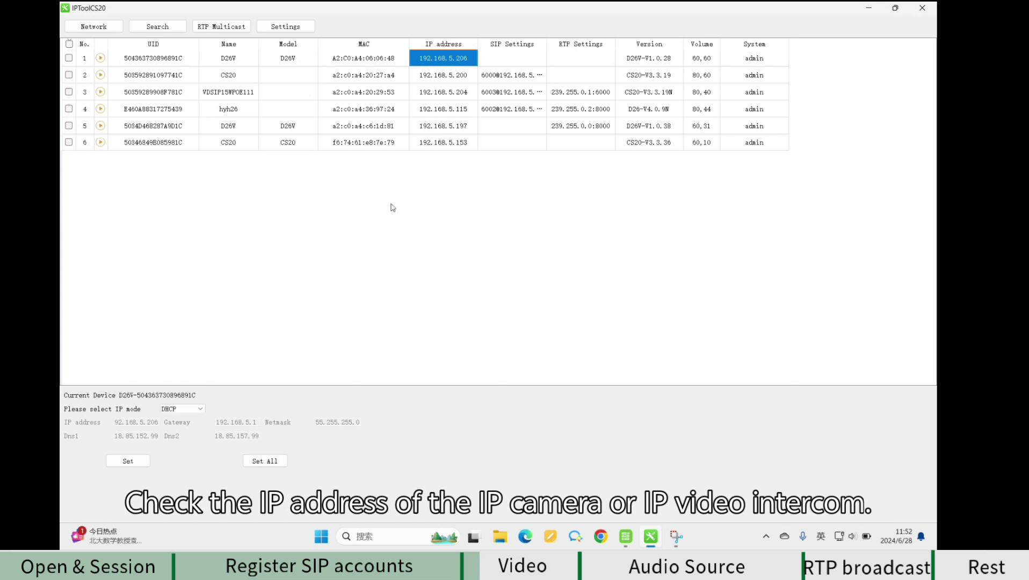
{"action": "left_click", "coordinate": [631, 541]}
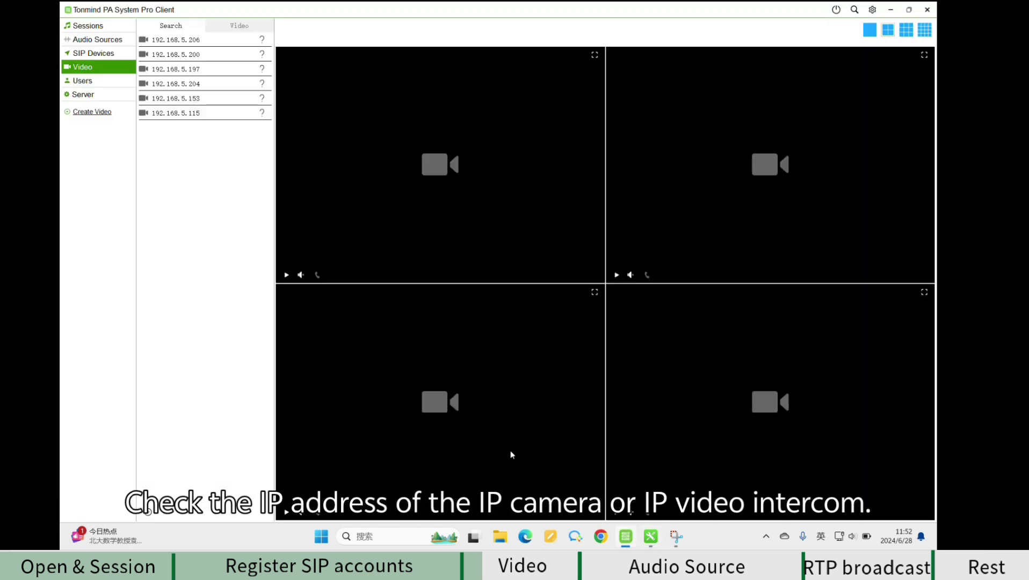
{"action": "left_click", "coordinate": [263, 41]}
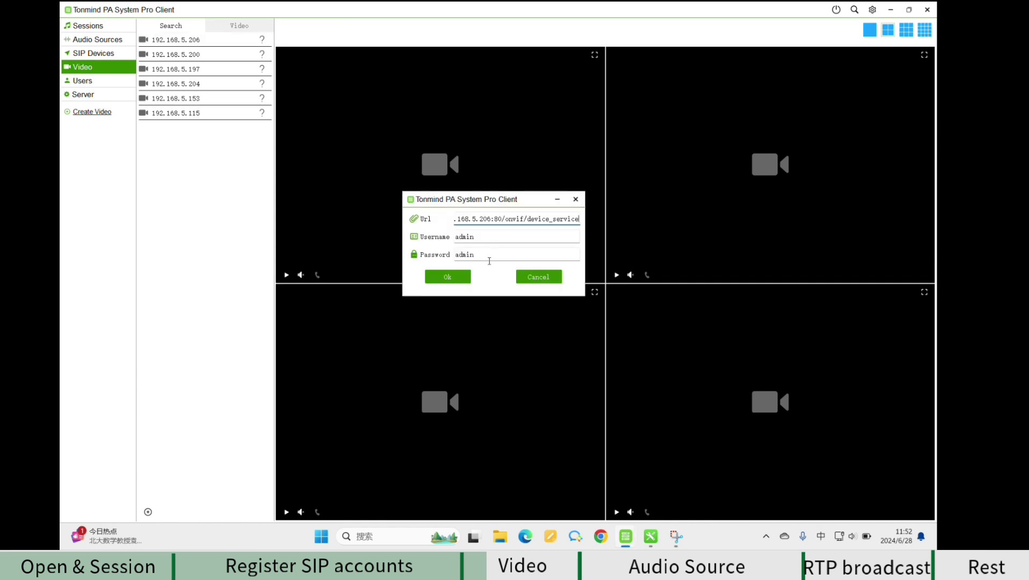
{"action": "left_click", "coordinate": [526, 536]}
- Sign in to the device web page at 192.168.5.206 with the admin credentials
{"action": "left_click", "coordinate": [266, 32]}
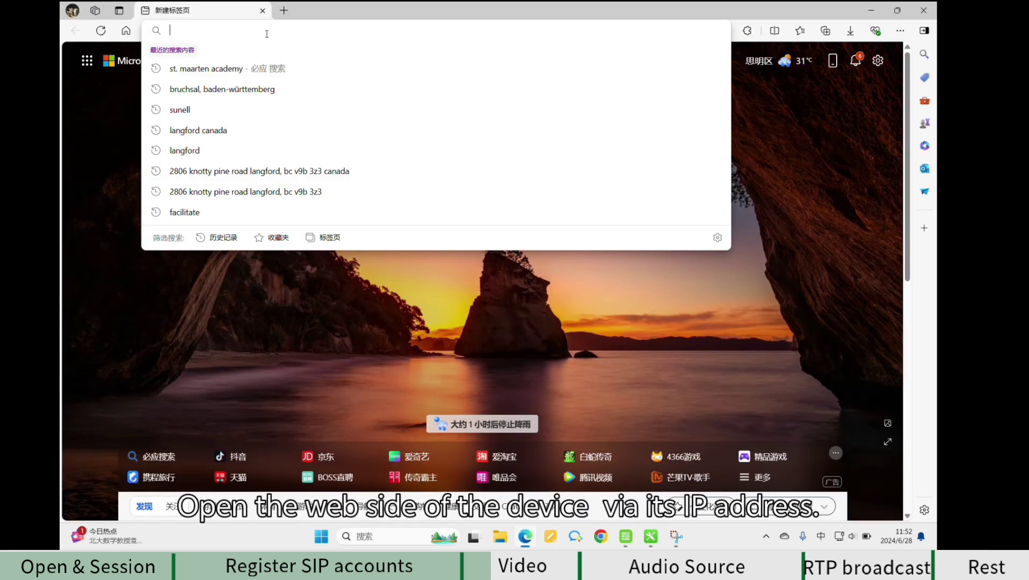
{"action": "type", "text": "192"}
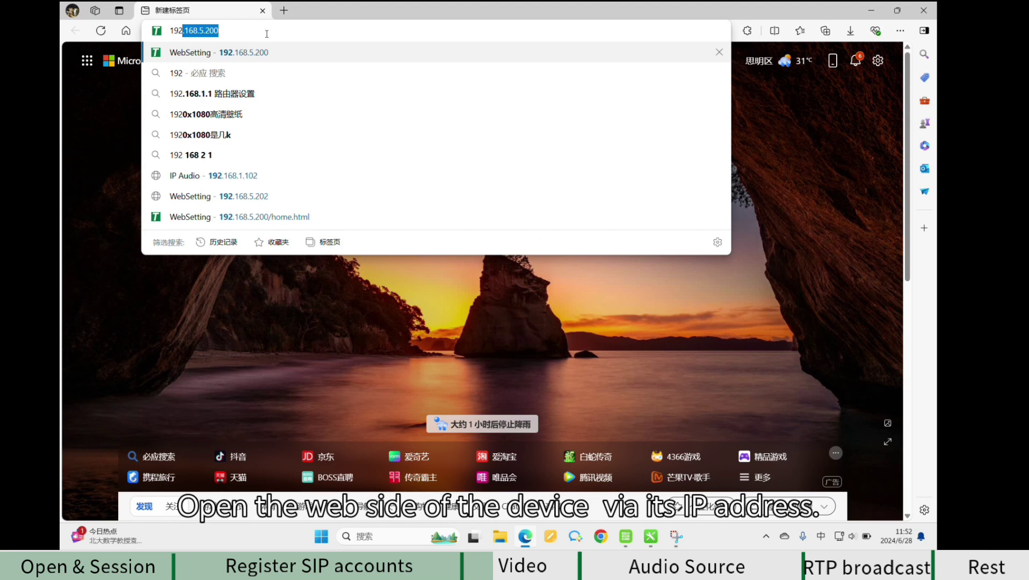
{"action": "type", "text": ".168"}
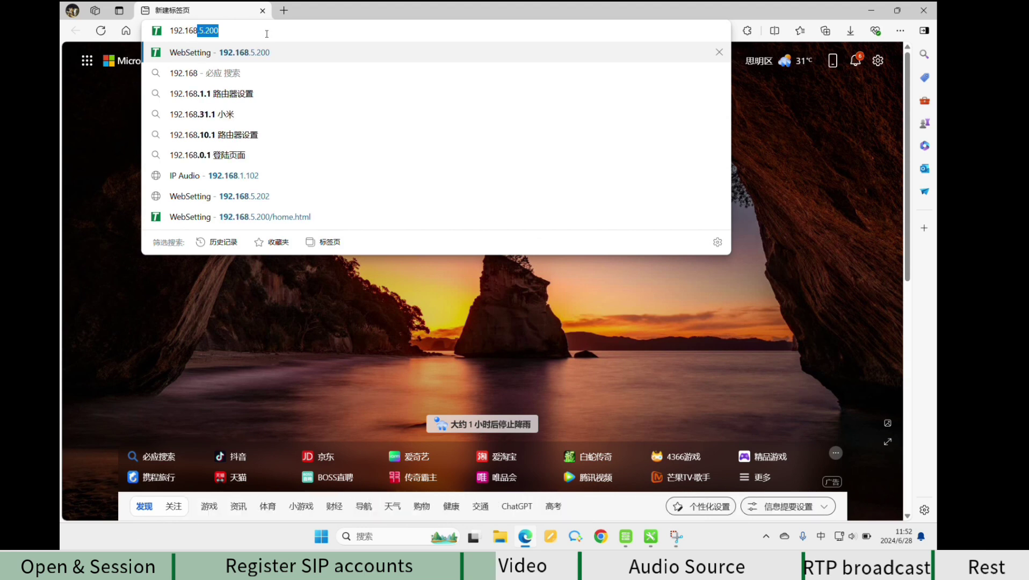
{"action": "type", "text": ".5.2"}
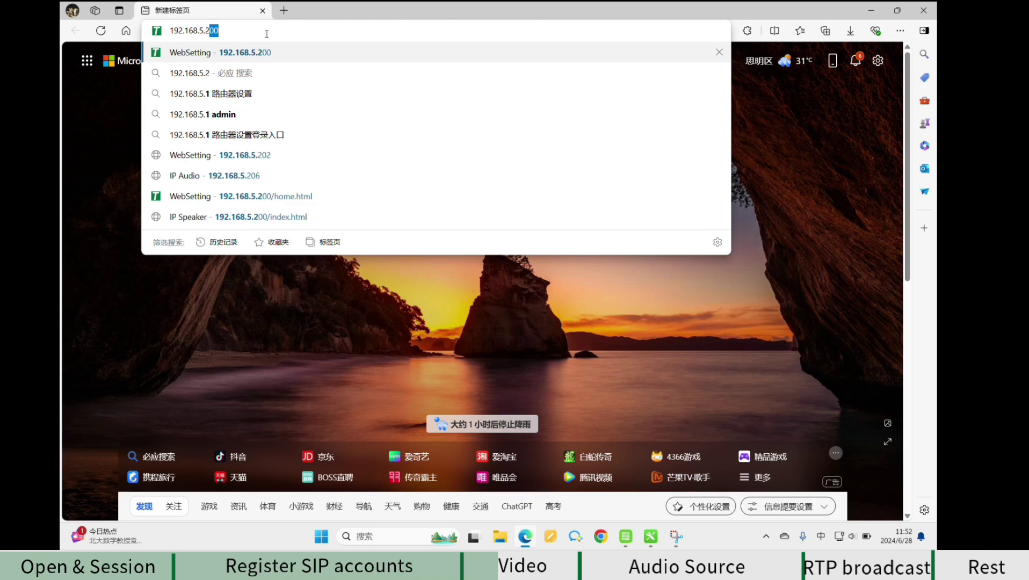
{"action": "type", "text": "06"}
{"action": "key", "text": "Return"}
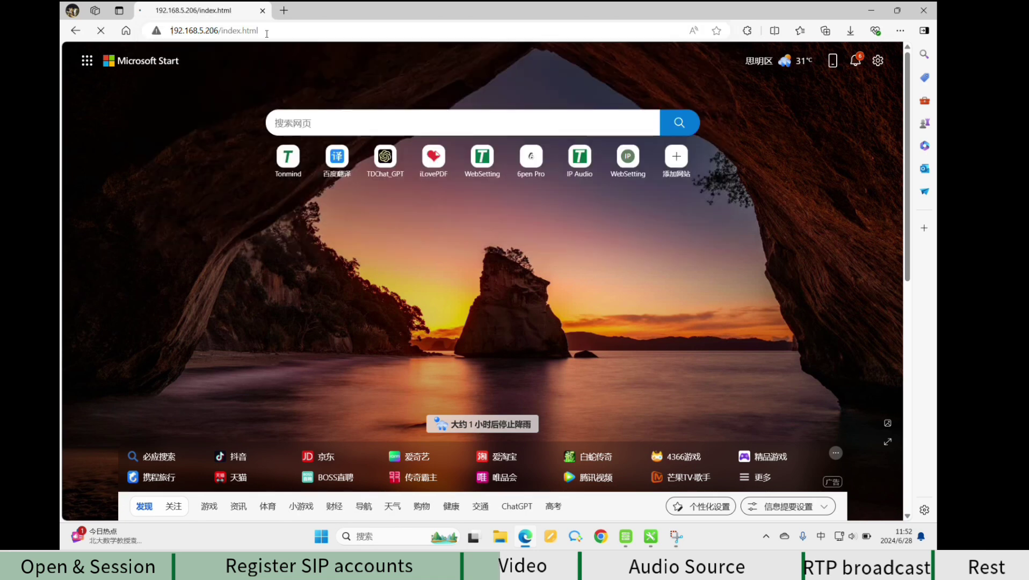
{"action": "left_click", "coordinate": [483, 151]}
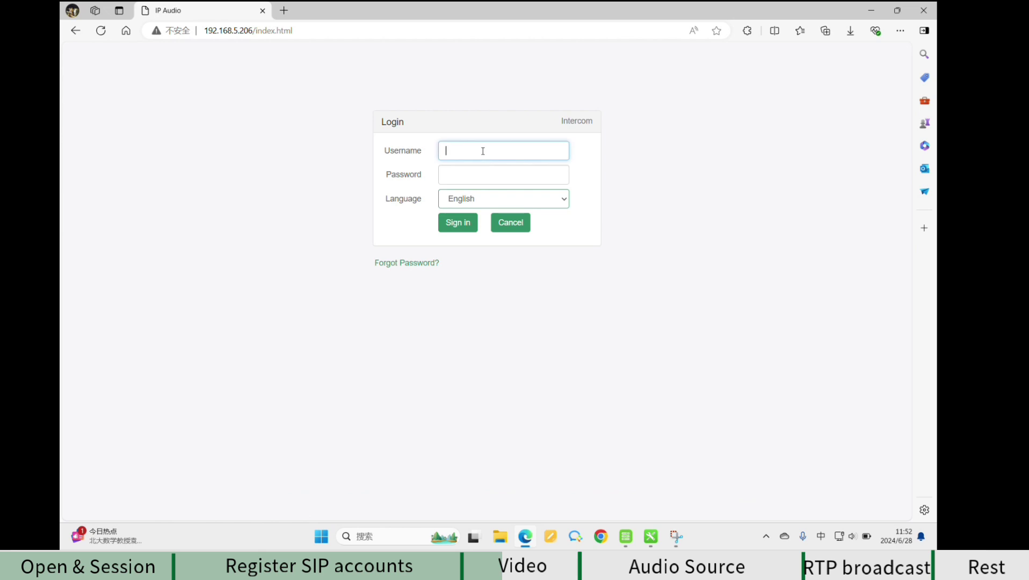
{"action": "type", "text": "admin"}
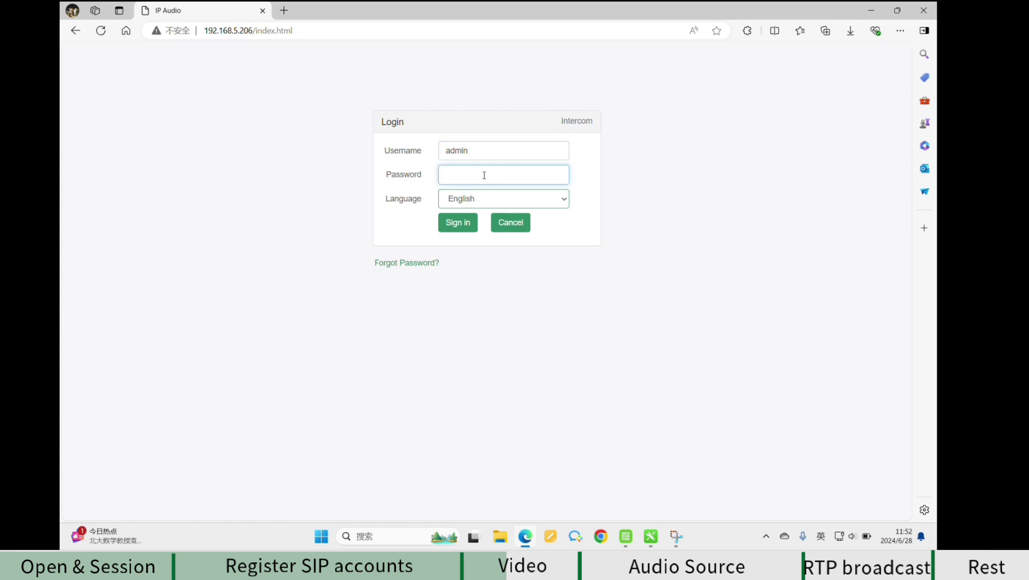
{"action": "left_click", "coordinate": [459, 224]}
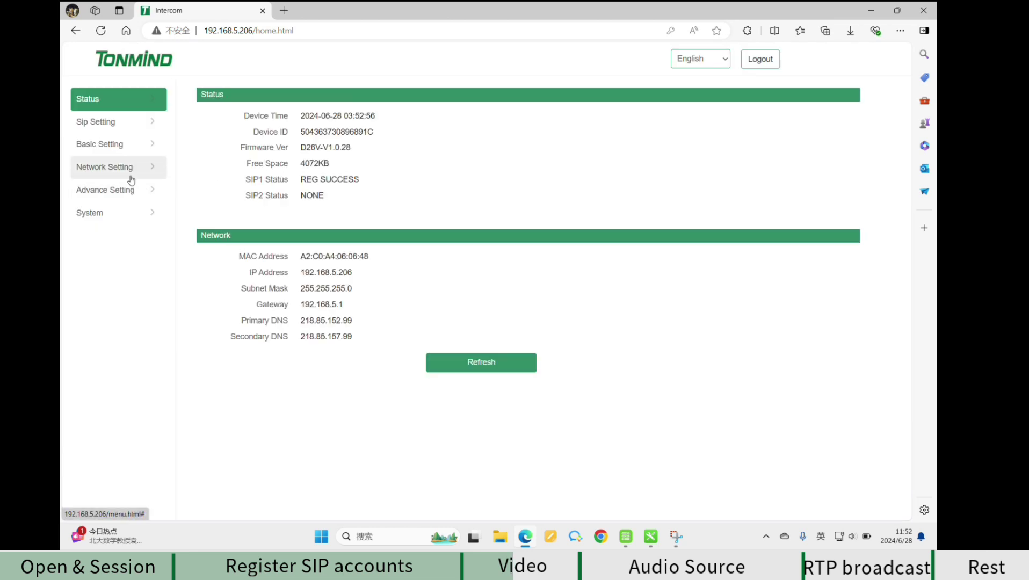
- Go to Network Setting > ONVIF to view the ONVIF user name and password
{"action": "left_click", "coordinate": [141, 150]}
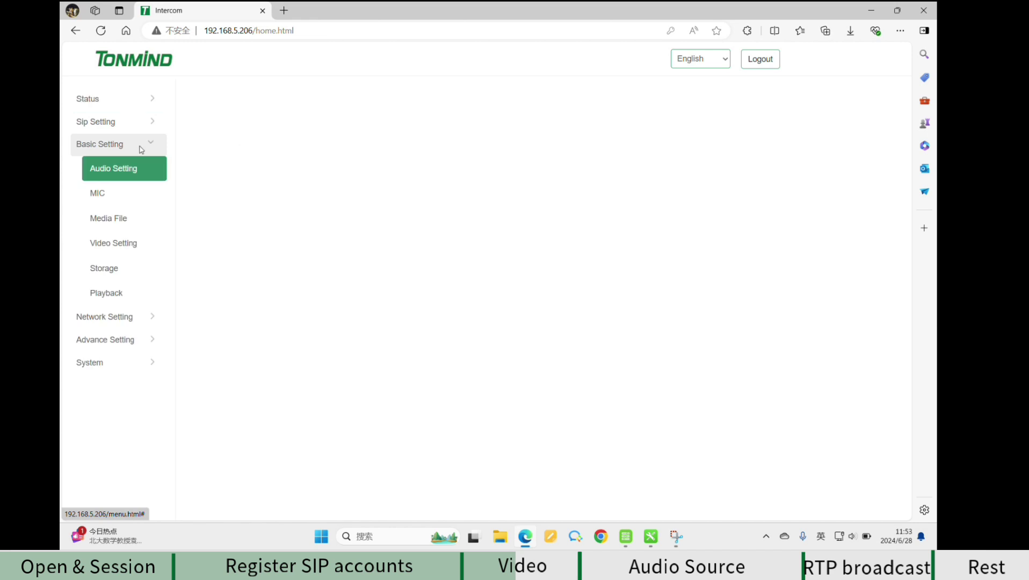
{"action": "left_click", "coordinate": [127, 321]}
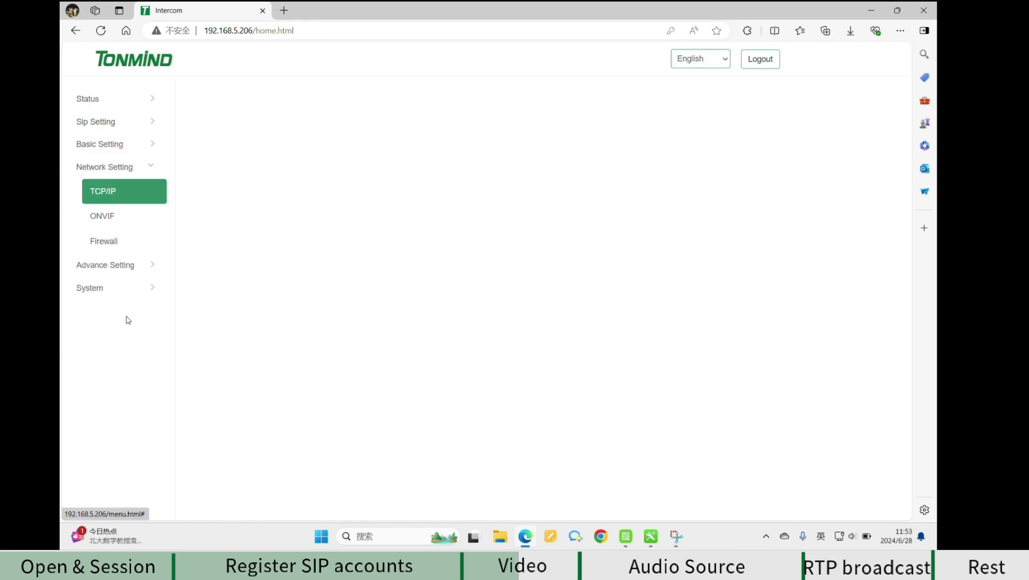
{"action": "left_click", "coordinate": [147, 222]}
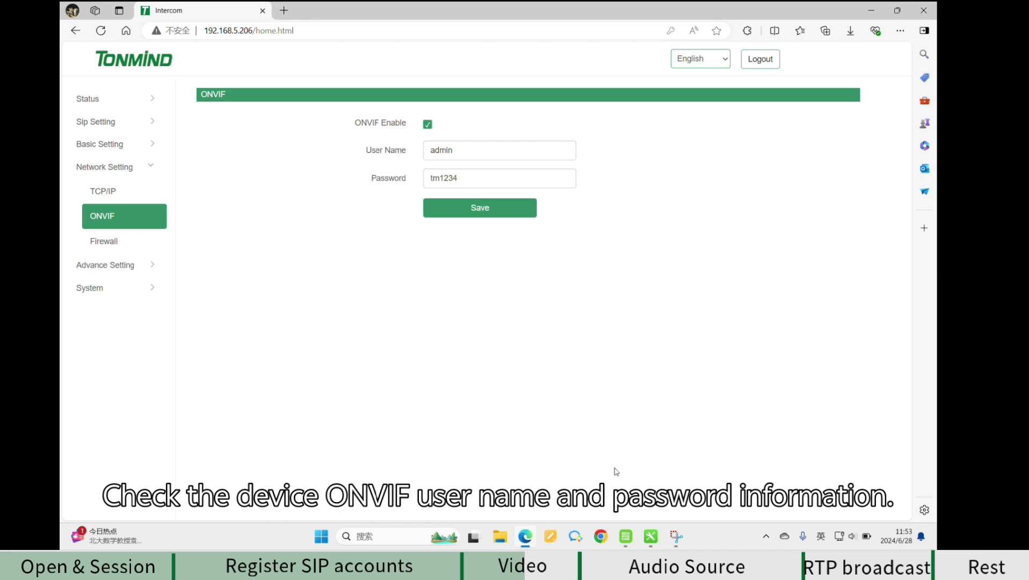
{"action": "mouse_move", "coordinate": [651, 546]}
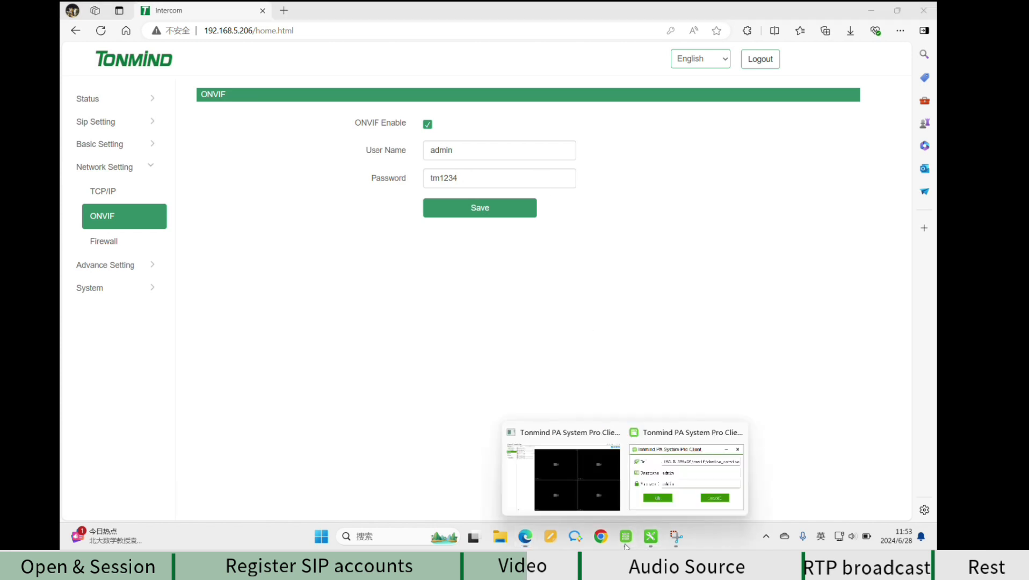
- Correct the camera's ONVIF password and confirm the connection details
{"action": "left_click", "coordinate": [633, 491]}
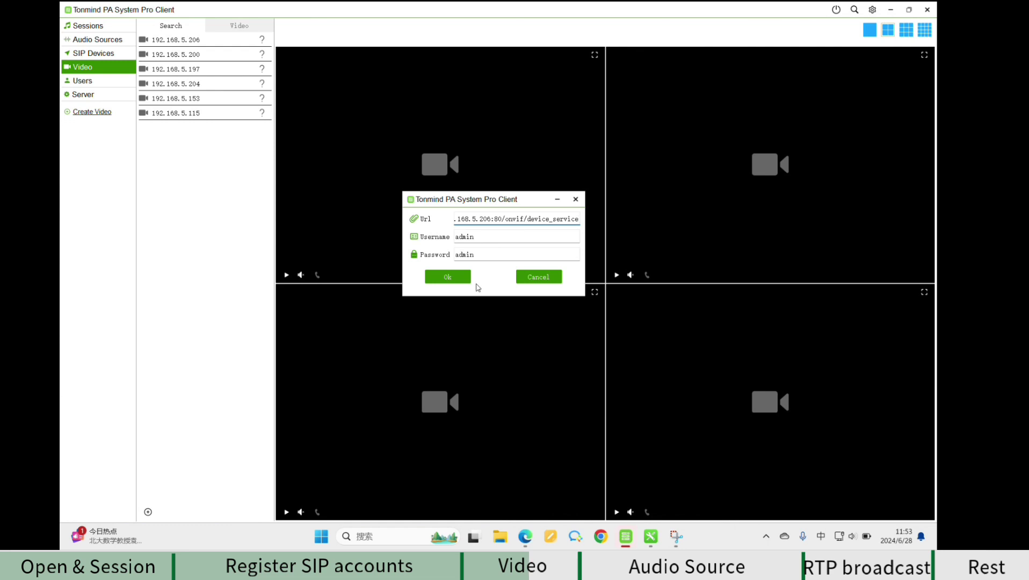
{"action": "left_click_drag", "start_coordinate": [481, 255], "coordinate": [454, 257]}
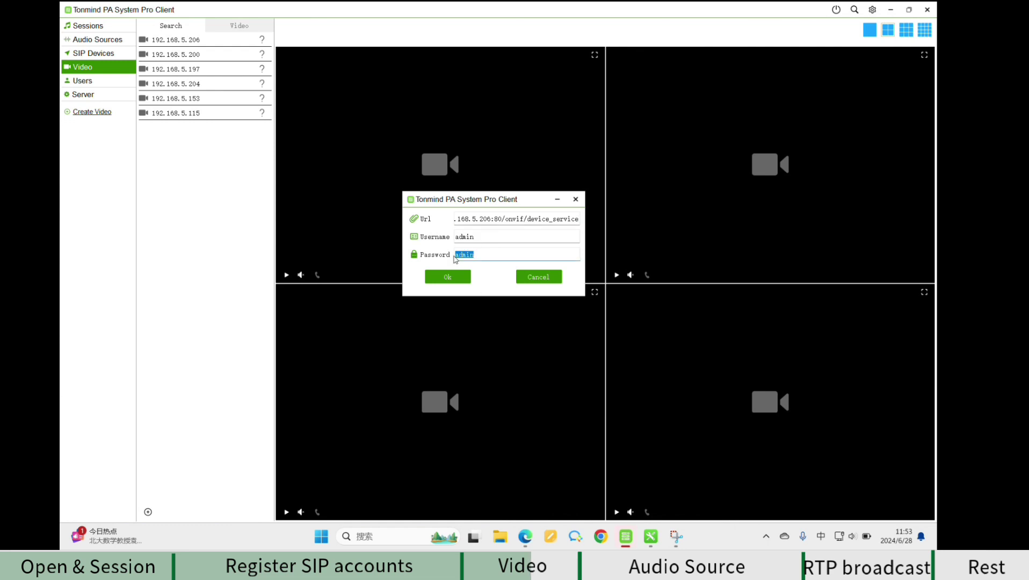
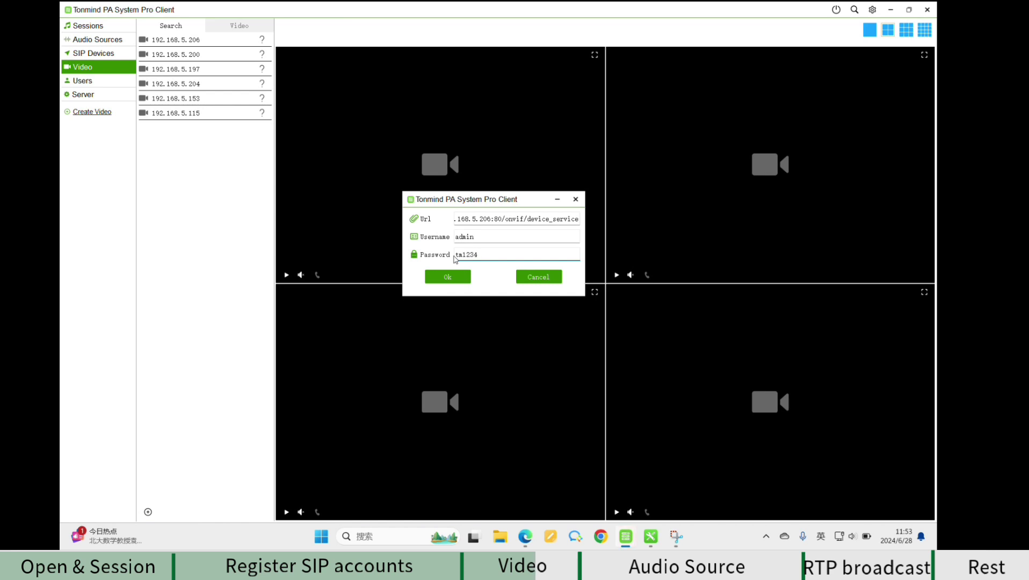
{"action": "left_click", "coordinate": [460, 276]}
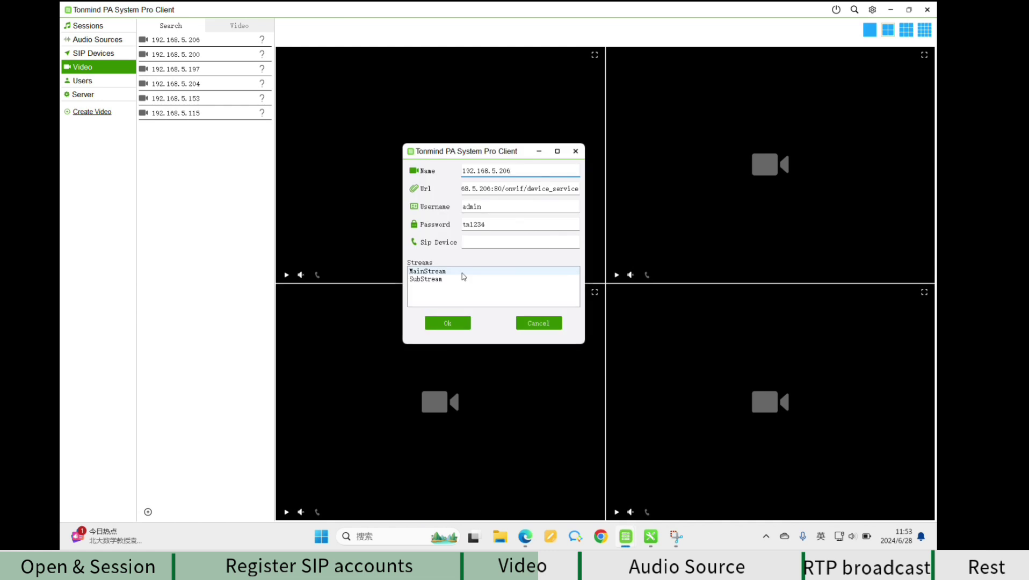
- Link the camera to SIP device 6001 and show its feed in the top-left pane
{"action": "left_click", "coordinate": [482, 241]}
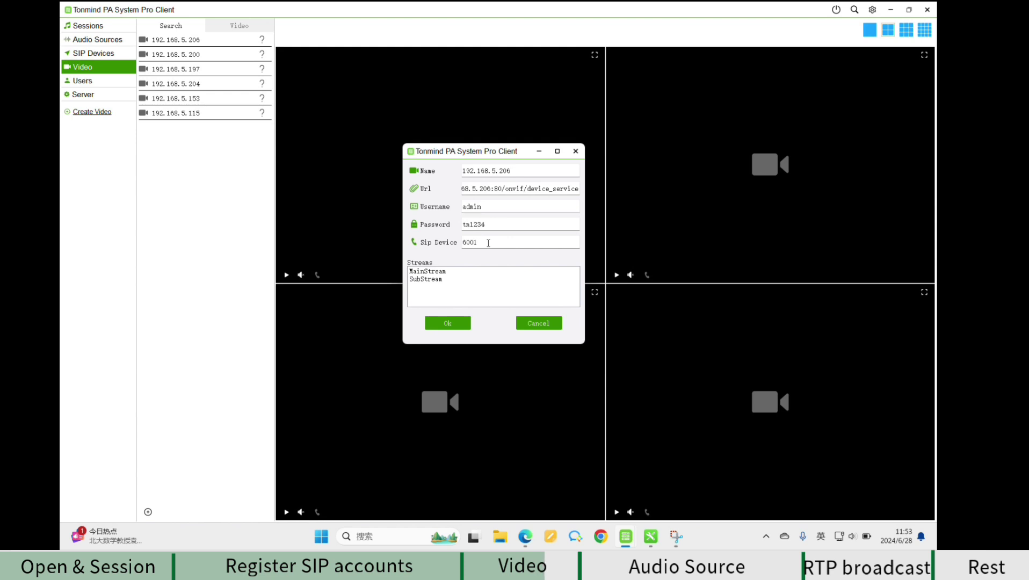
{"action": "left_click", "coordinate": [449, 323]}
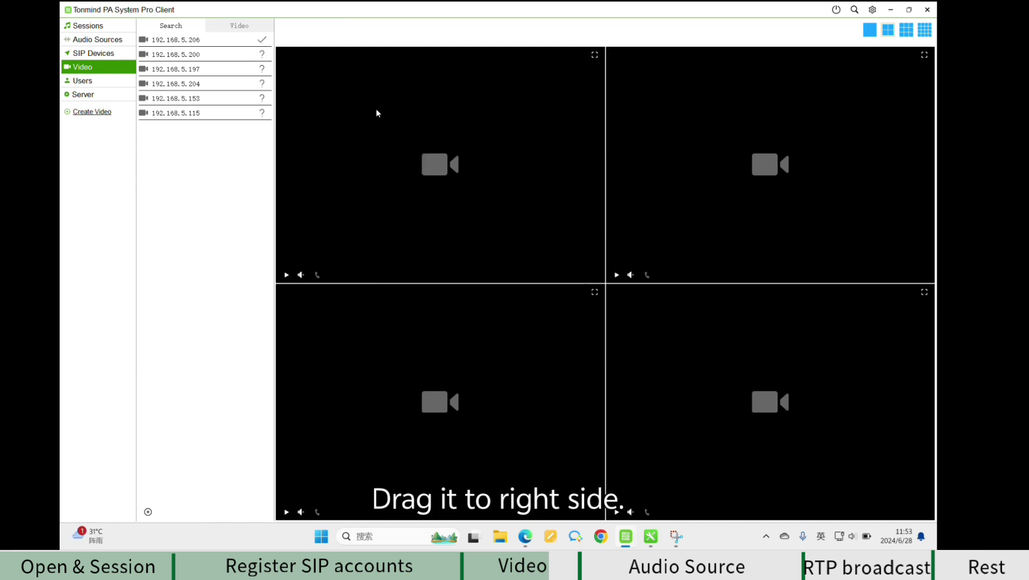
{"action": "left_click_drag", "start_coordinate": [210, 44], "coordinate": [419, 180]}
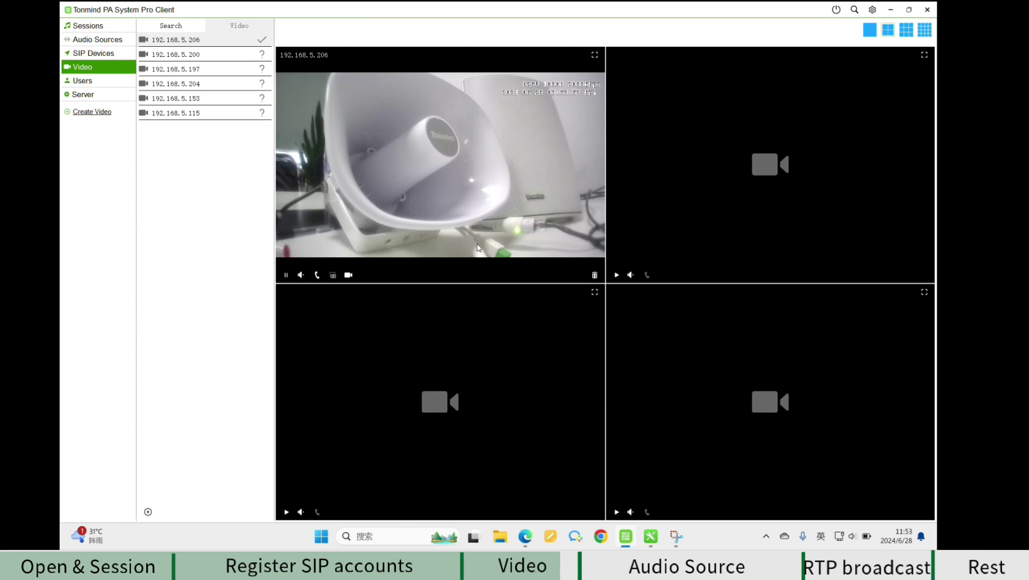
- Drag camera 192.168.5.206 from the video list into the 3000 library session and play its feed
{"action": "left_click", "coordinate": [99, 27]}
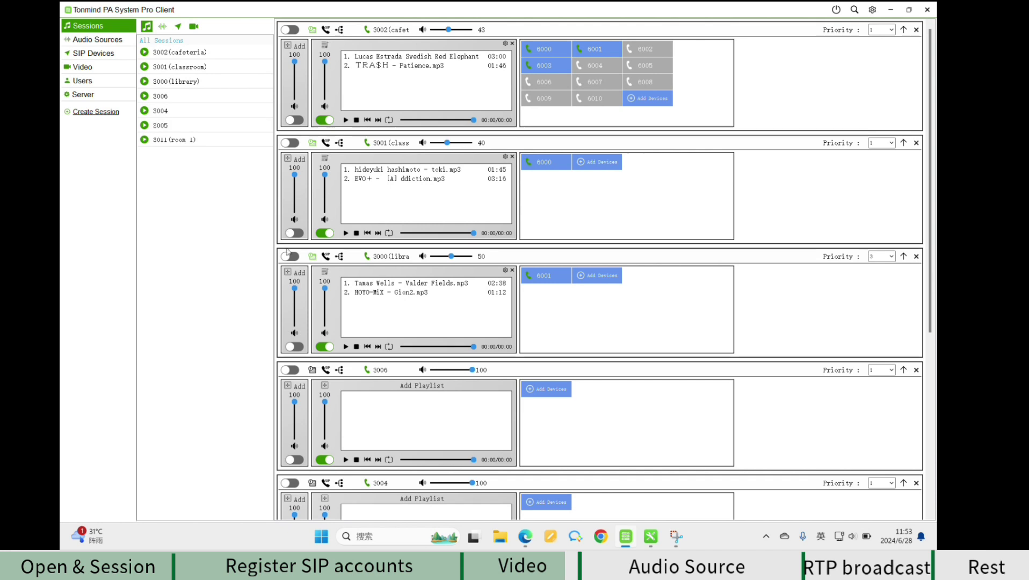
{"action": "left_click", "coordinate": [194, 27]}
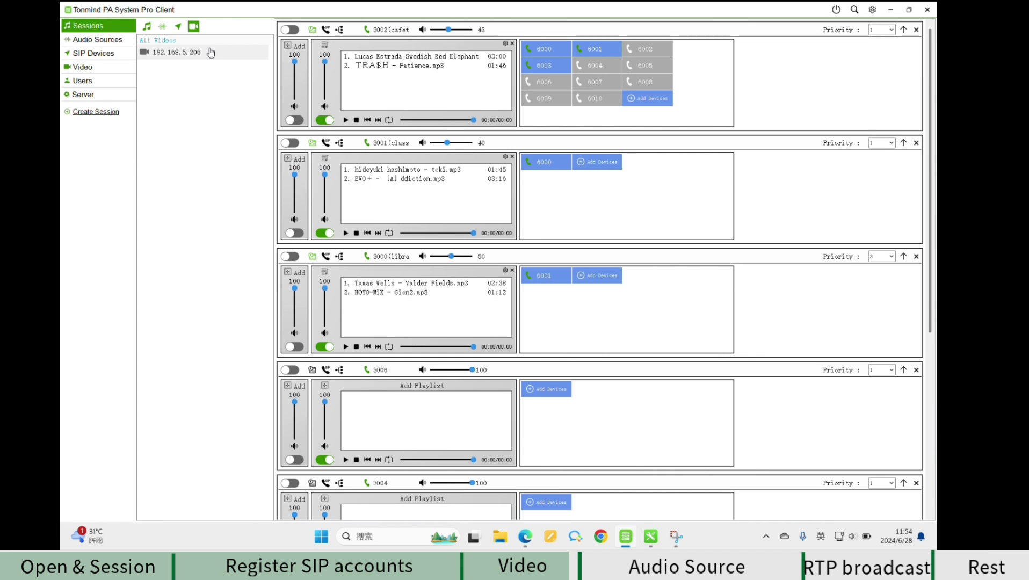
{"action": "left_click_drag", "start_coordinate": [211, 52], "coordinate": [805, 319]}
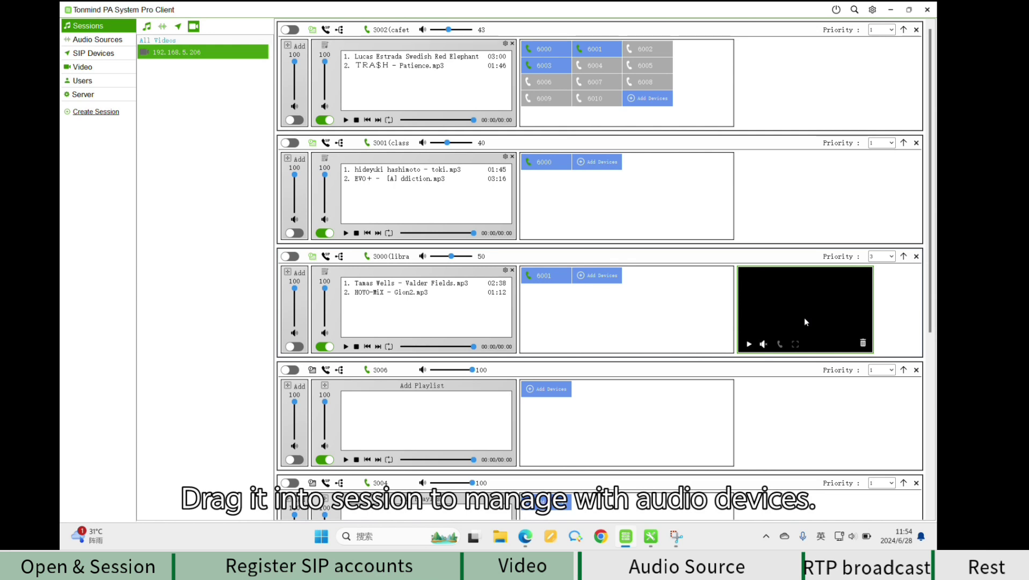
{"action": "left_click", "coordinate": [749, 344]}
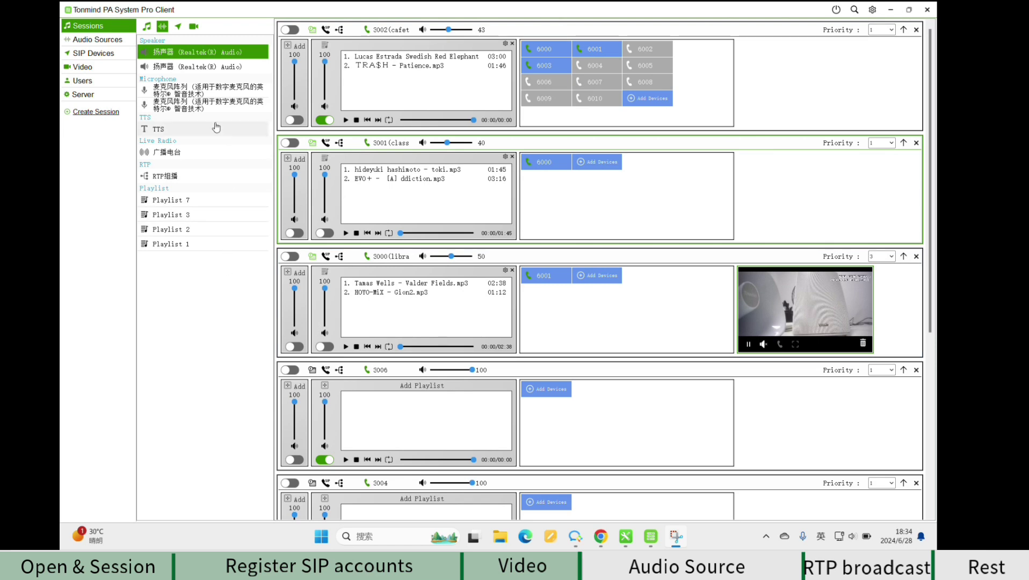
- Browse the second speaker and both microphone sources, then show the TTS source's Zira voice settings
{"action": "left_click", "coordinate": [117, 43]}
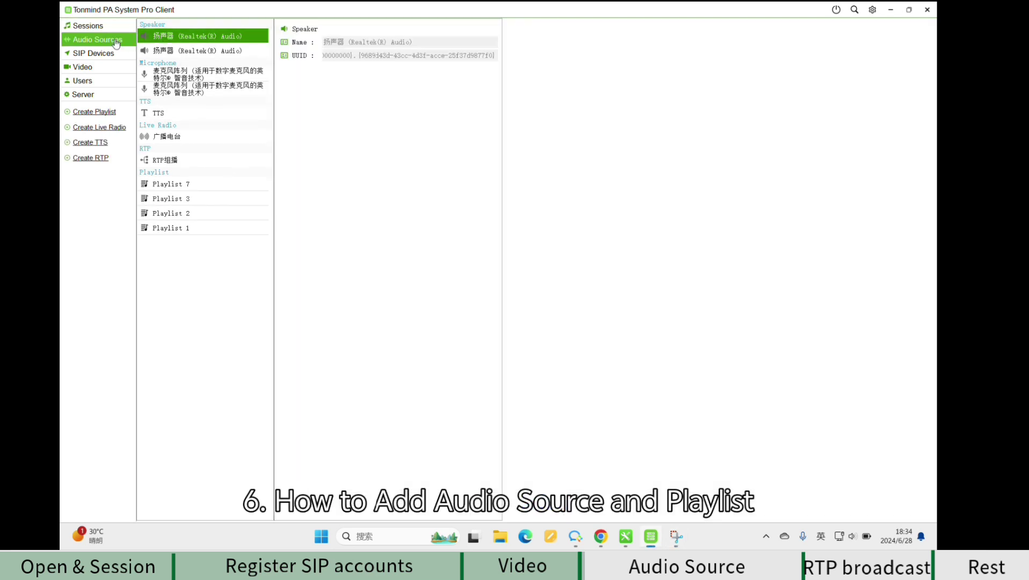
{"action": "left_click", "coordinate": [213, 53]}
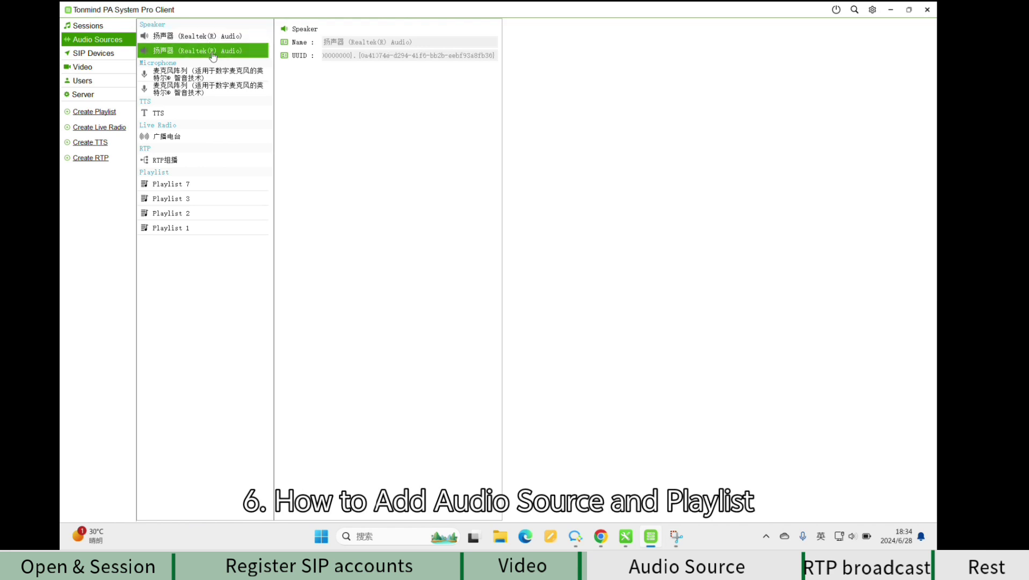
{"action": "left_click", "coordinate": [214, 75]}
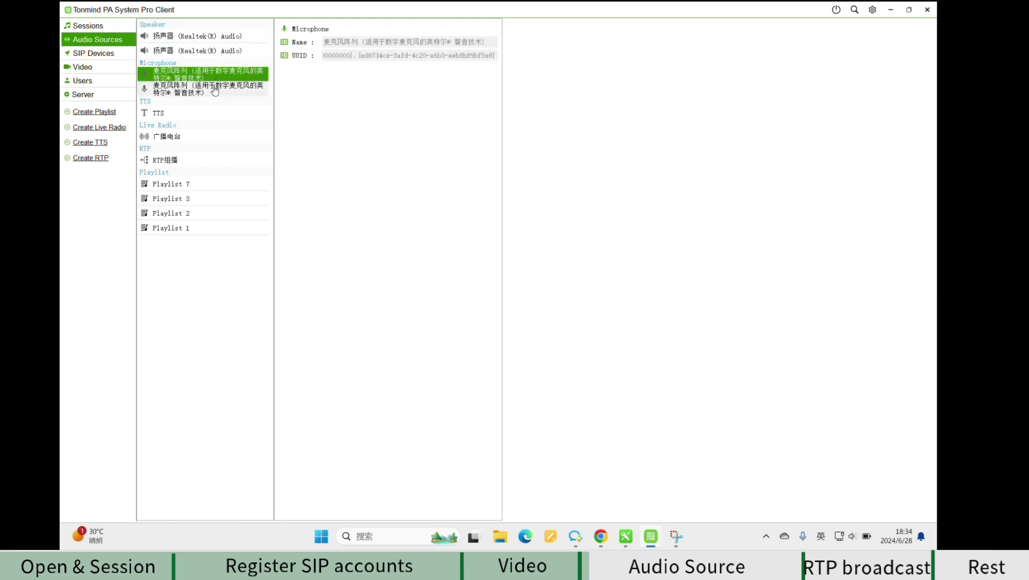
{"action": "left_click", "coordinate": [215, 90]}
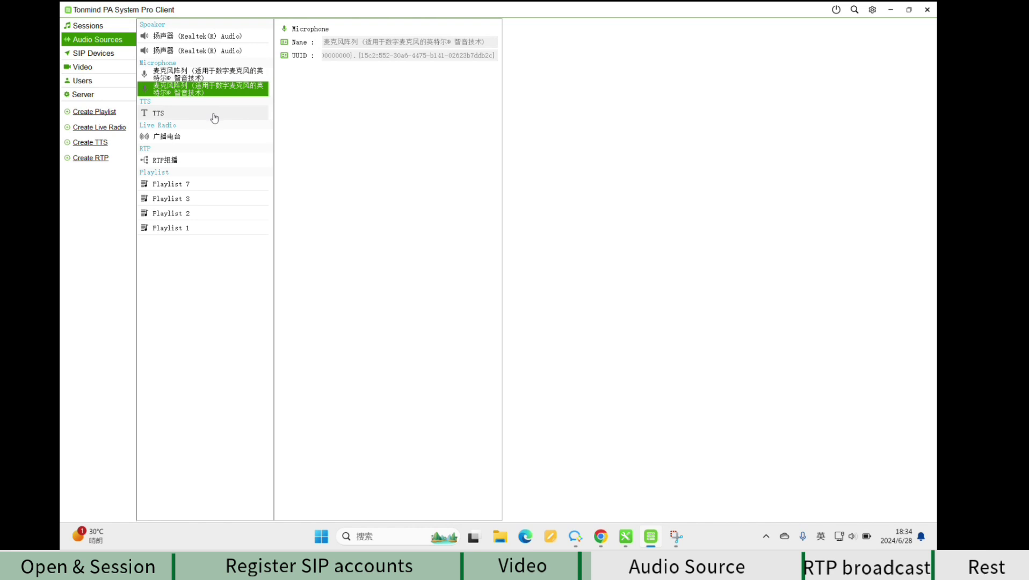
{"action": "left_click", "coordinate": [202, 114]}
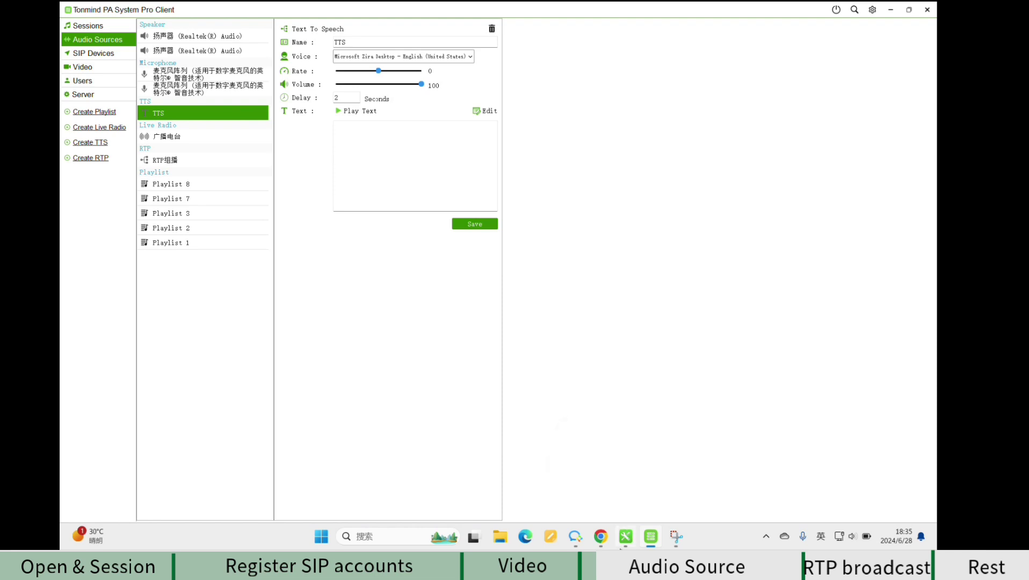
- Select the first five lines of the Hamlet poem in Chrome and come back to the PA client
{"action": "key", "text": "alt+Tab"}
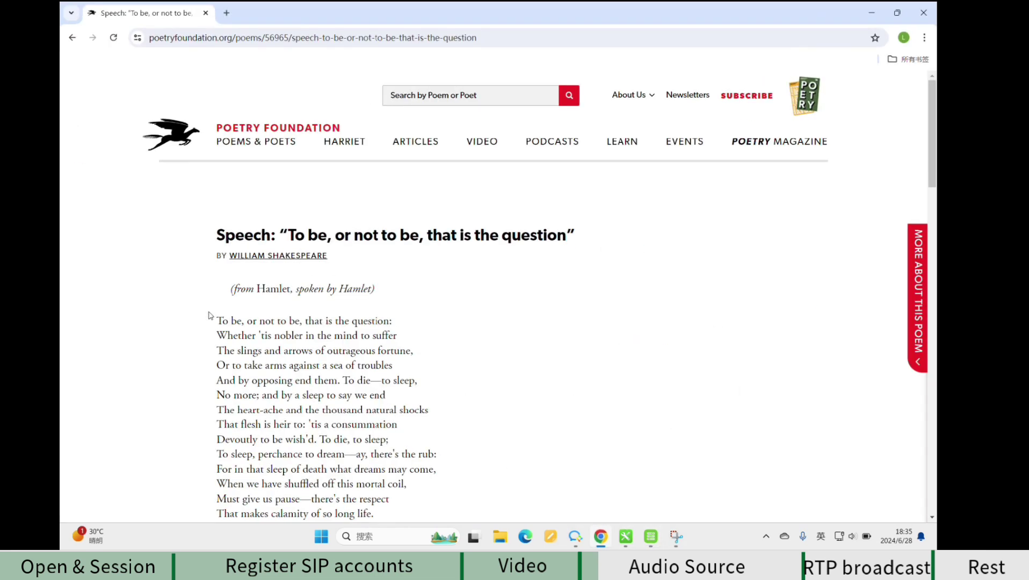
{"action": "left_click_drag", "start_coordinate": [213, 320], "coordinate": [342, 382]}
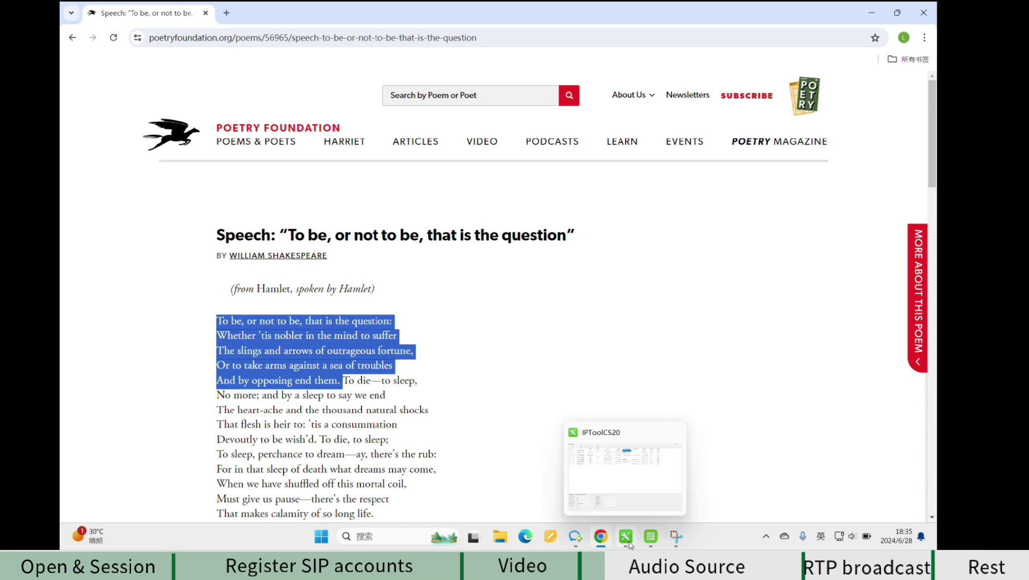
{"action": "left_click", "coordinate": [647, 546]}
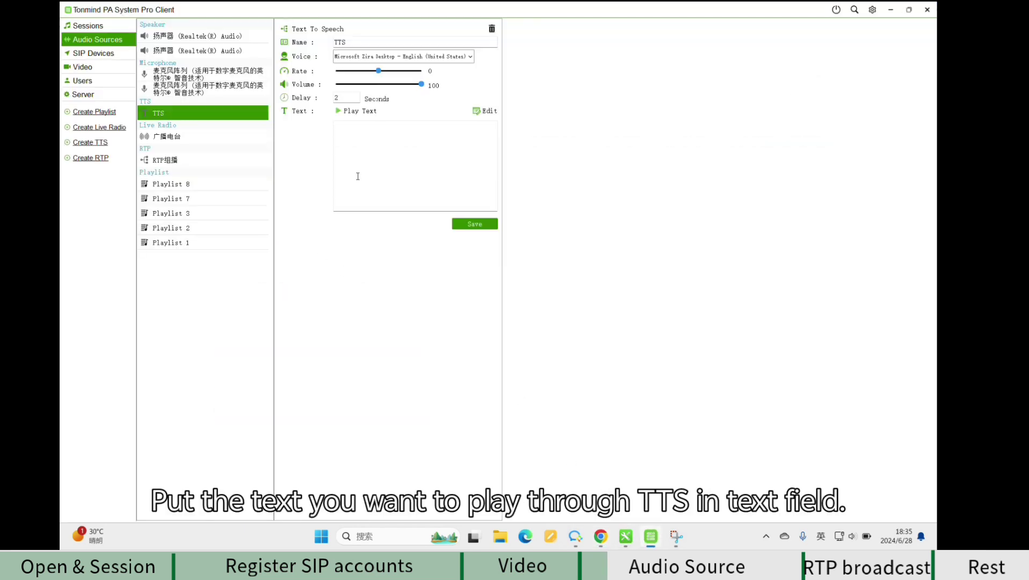
- Paste the five Hamlet lines into the TTS text box and delete the blank lines between them
{"action": "left_click", "coordinate": [372, 155]}
{"action": "type", "text": "Whether 'tis nobler in the mind to suffer  The slings and arrows of outrageous fortune,  Or to take arms against a sea of troubles  And by opposing end them."}
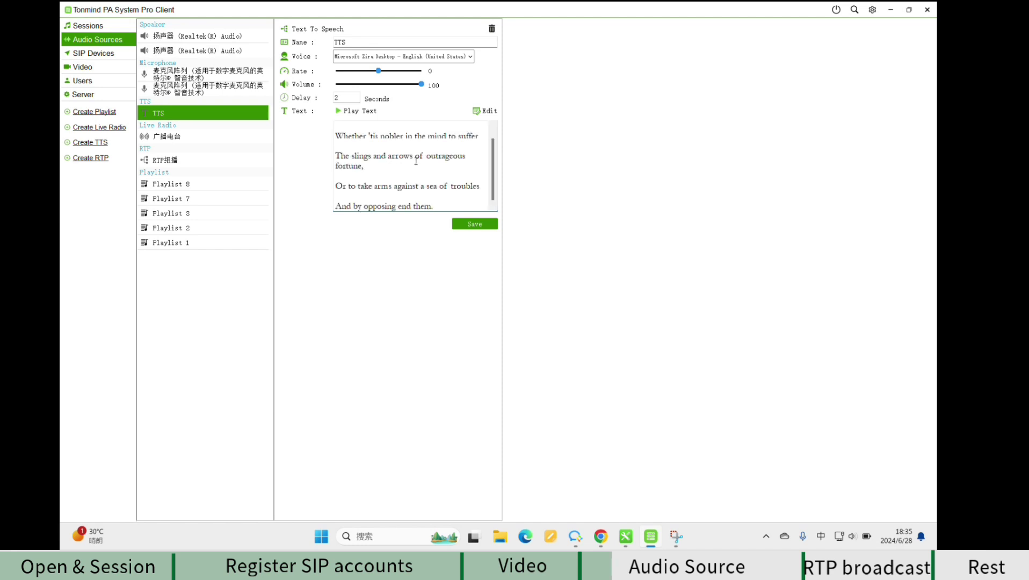
{"action": "scroll", "coordinate": [453, 168], "scroll_direction": "down", "scroll_amount": 1}
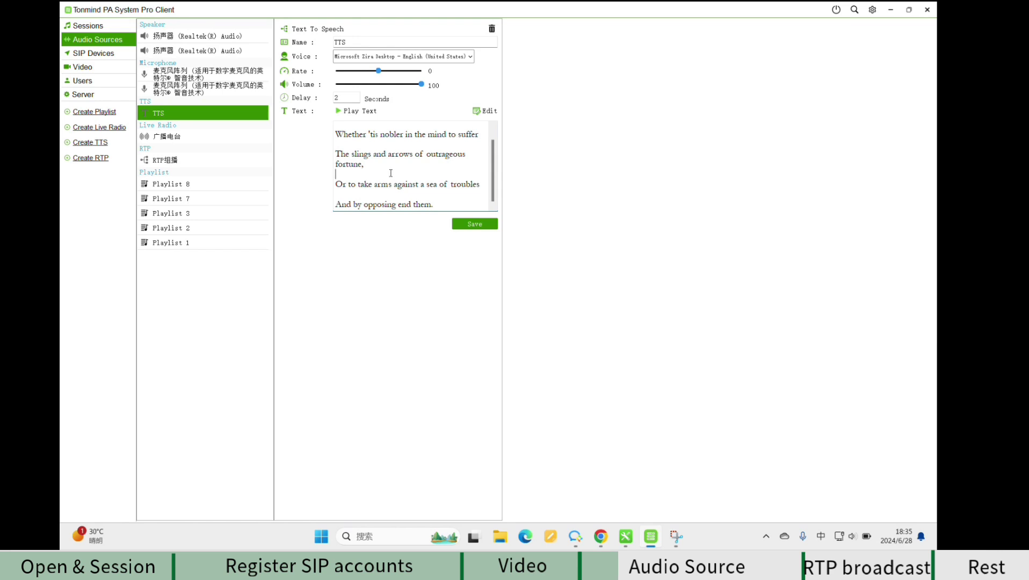
{"action": "scroll", "coordinate": [391, 172], "scroll_direction": "up", "scroll_amount": 1}
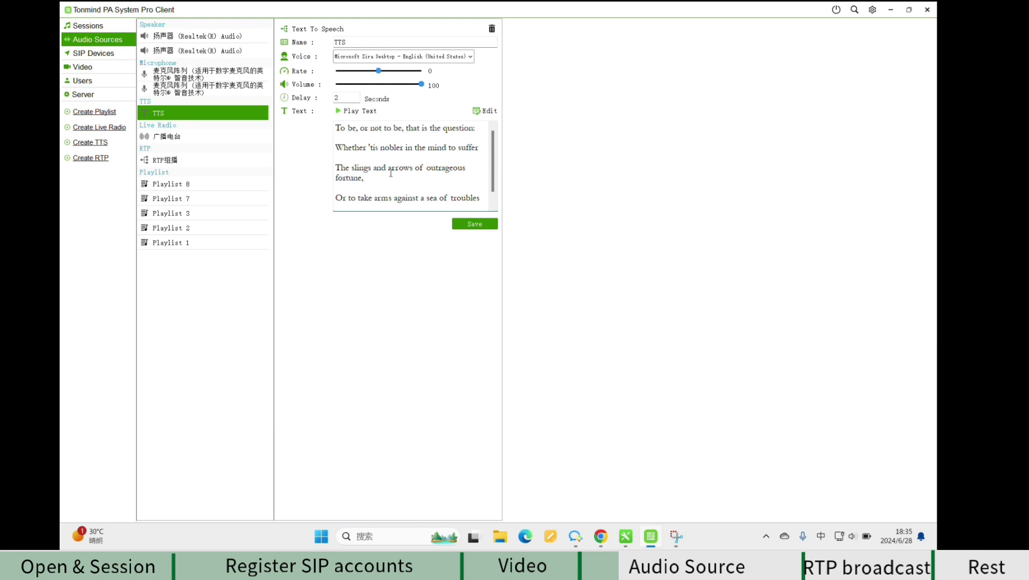
{"action": "left_click", "coordinate": [386, 138]}
{"action": "key", "text": "BackSpace"}
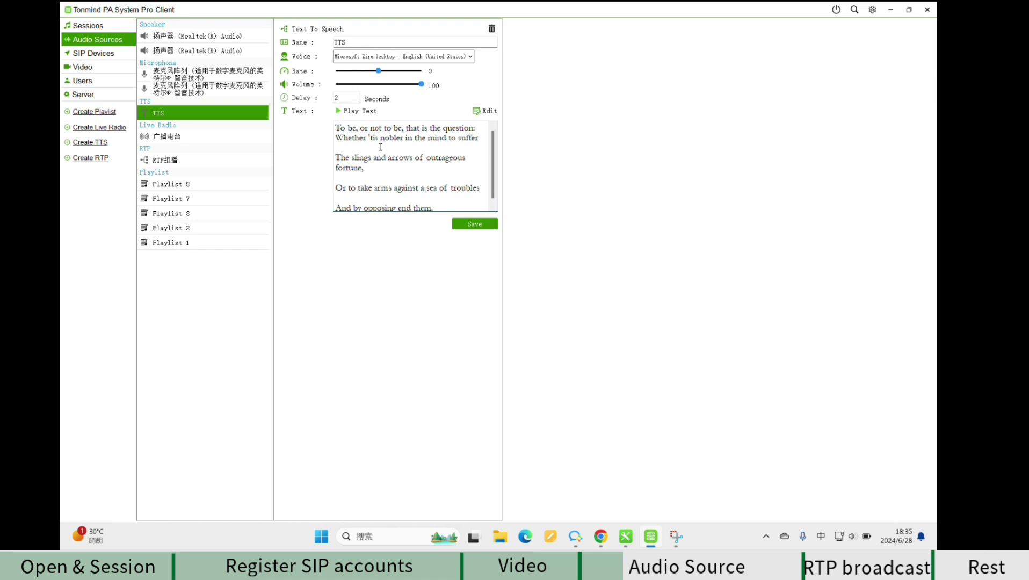
{"action": "left_click", "coordinate": [380, 147]}
{"action": "key", "text": "BackSpace"}
{"action": "key", "text": "BackSpace"}
{"action": "left_click", "coordinate": [371, 169]}
{"action": "key", "text": "BackSpace"}
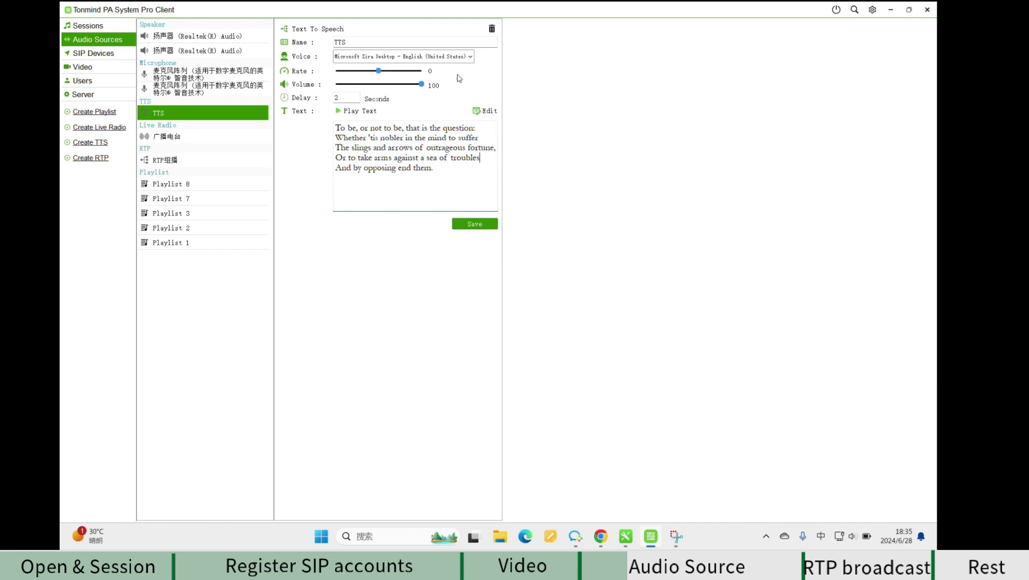
- Keep the Microsoft Zira English voice and save the TTS source
{"action": "left_click", "coordinate": [468, 59]}
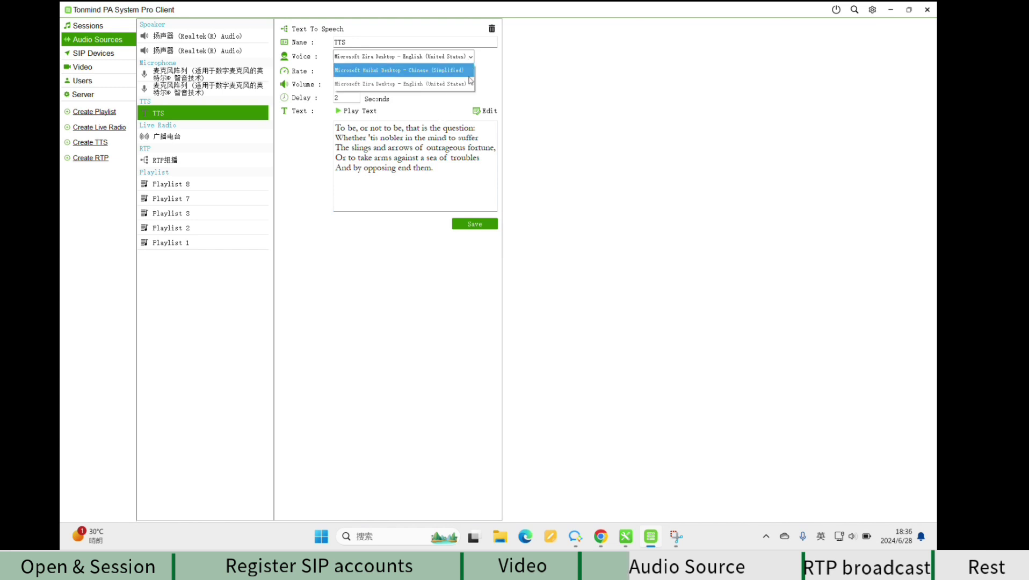
{"action": "left_click", "coordinate": [468, 85]}
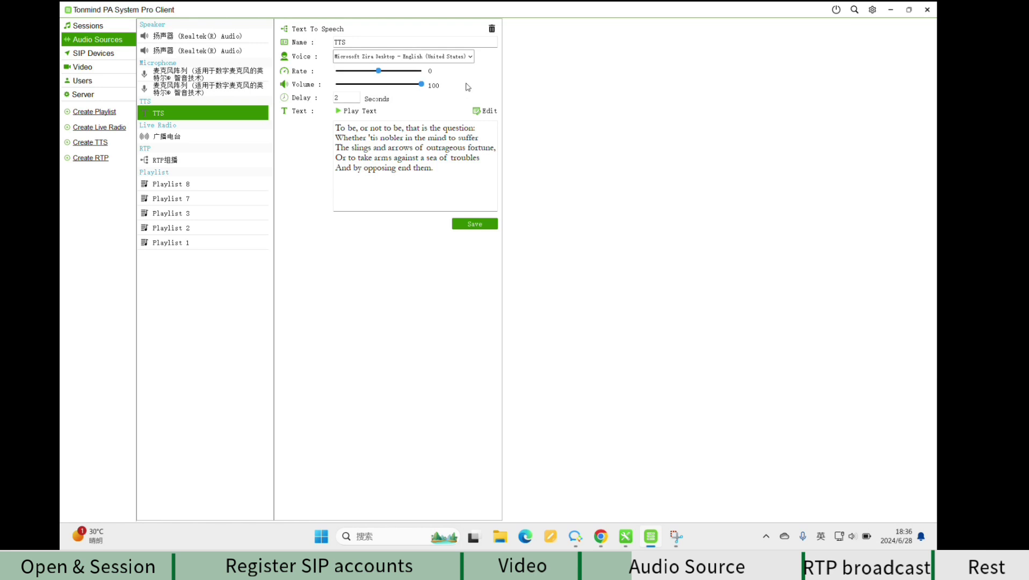
{"action": "left_click", "coordinate": [471, 232]}
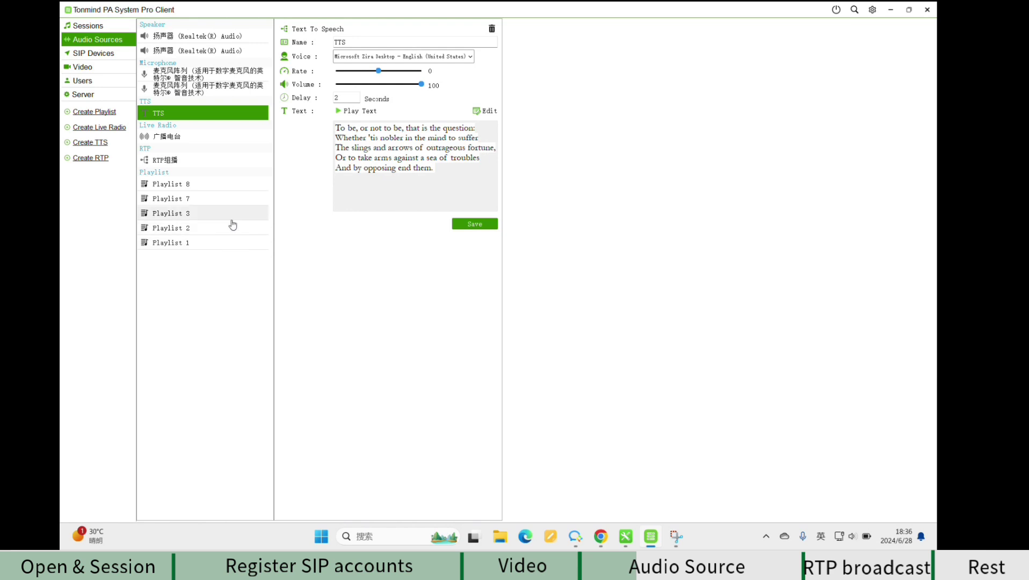
- Inspect the Live Radio stream URL, leaving it unchanged, and the RTP multicast source settings
{"action": "left_click", "coordinate": [218, 143]}
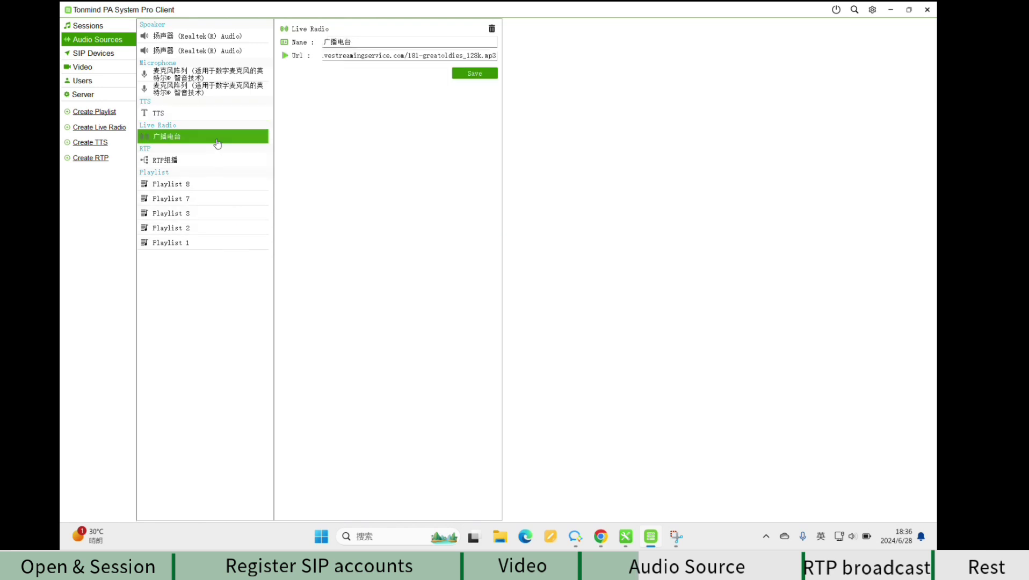
{"action": "double_click", "coordinate": [409, 57]}
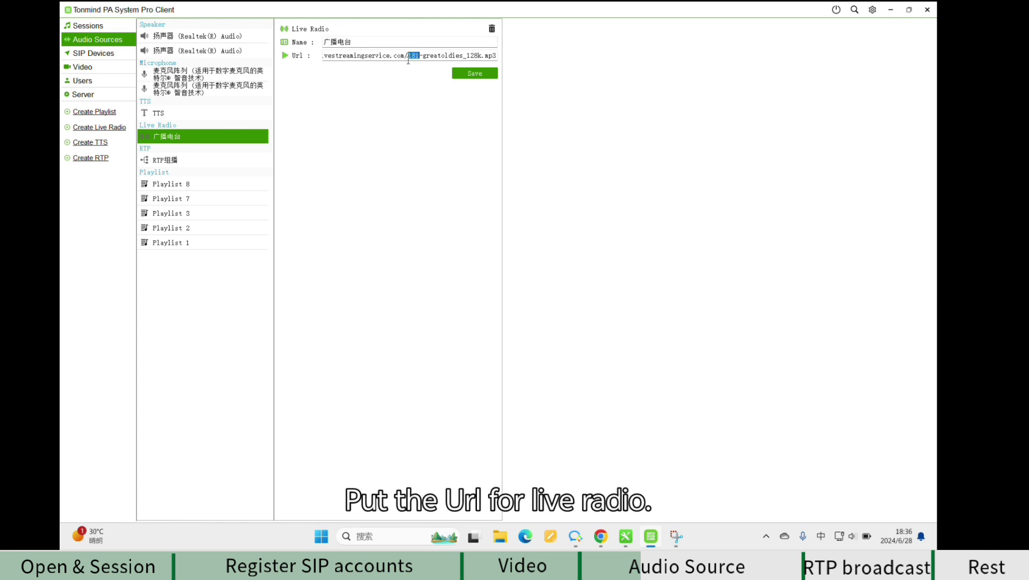
{"action": "left_click", "coordinate": [408, 61]}
{"action": "left_click", "coordinate": [408, 60]}
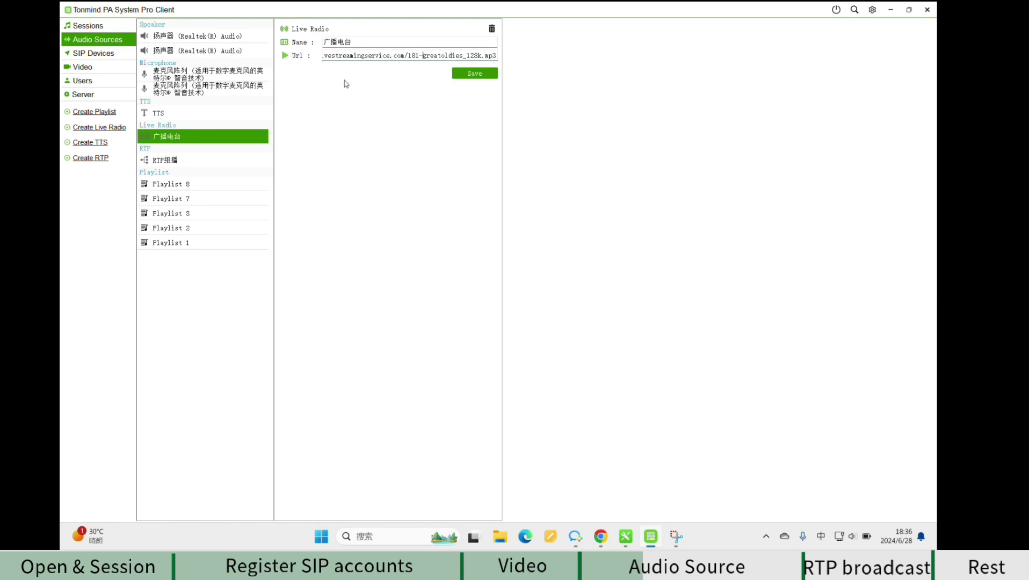
{"action": "left_click", "coordinate": [176, 164]}
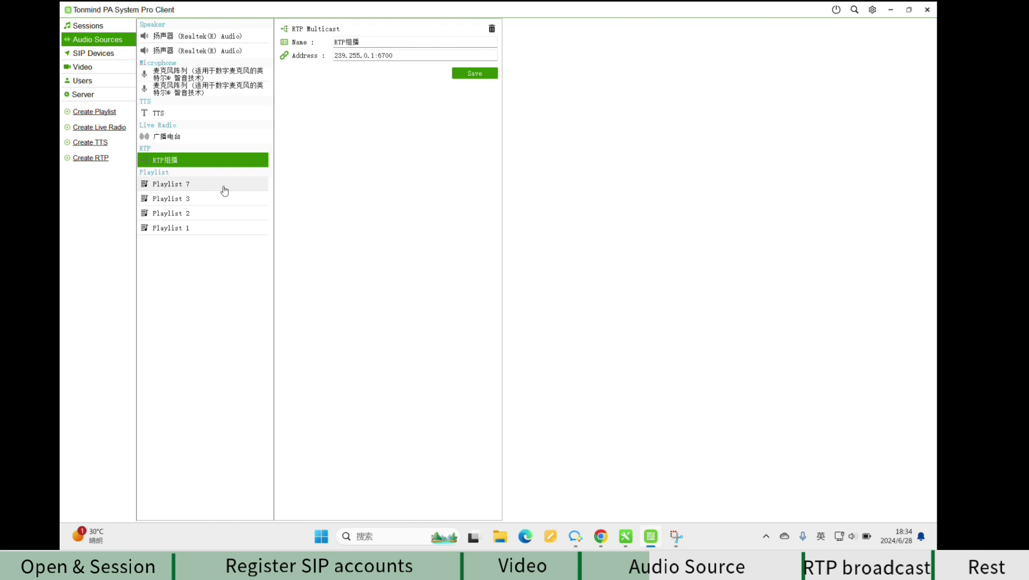
- Review the tracks in Playlists 7, 3, 2 and 1
{"action": "left_click", "coordinate": [223, 187]}
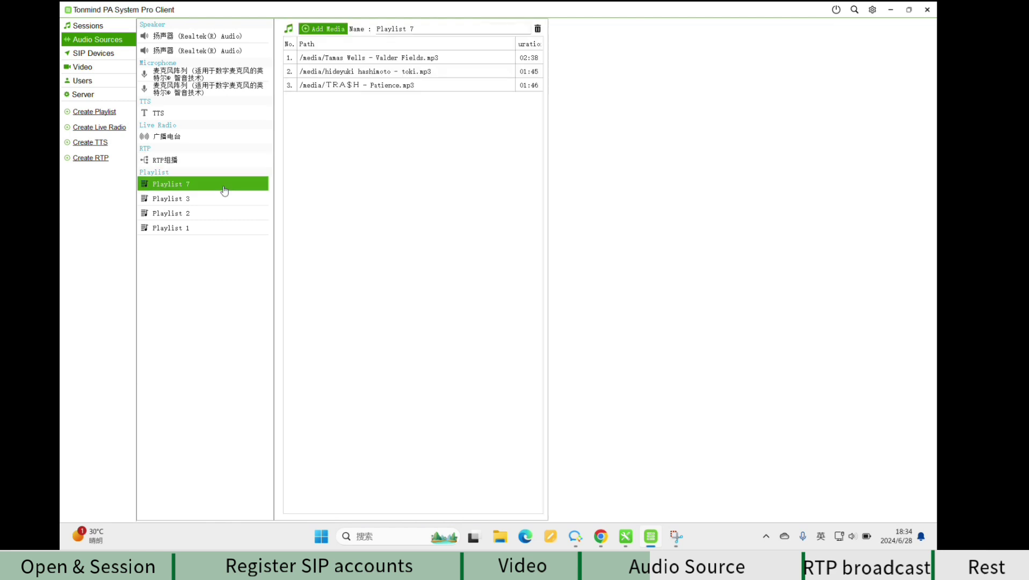
{"action": "left_click", "coordinate": [222, 201]}
{"action": "left_click", "coordinate": [215, 213]}
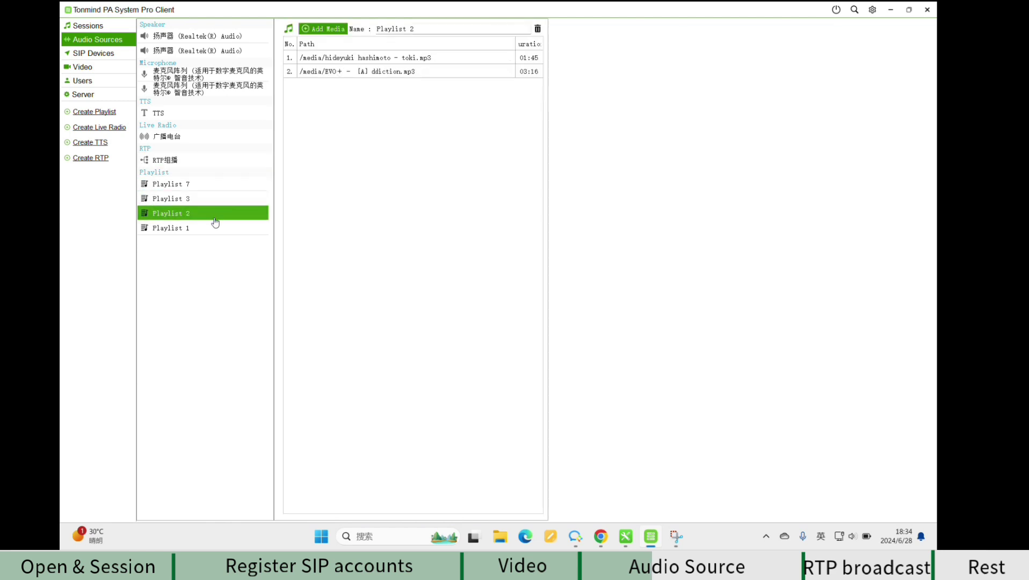
{"action": "left_click", "coordinate": [214, 228]}
- Create Playlist 8 and upload the Ney mp3 from the computer as its 00:40 first track
{"action": "right_click", "coordinate": [204, 266]}
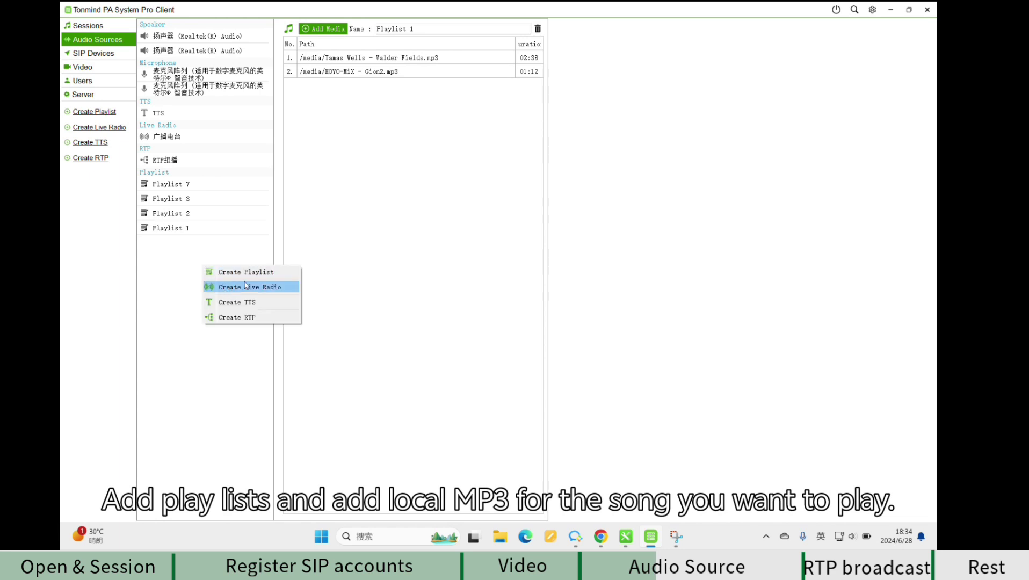
{"action": "left_click", "coordinate": [259, 273]}
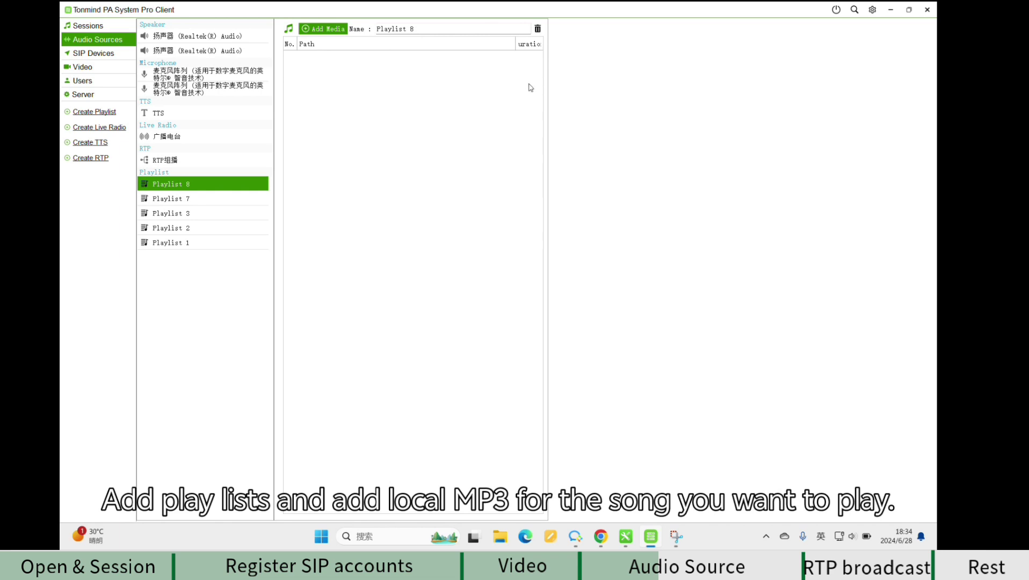
{"action": "left_click", "coordinate": [334, 30]}
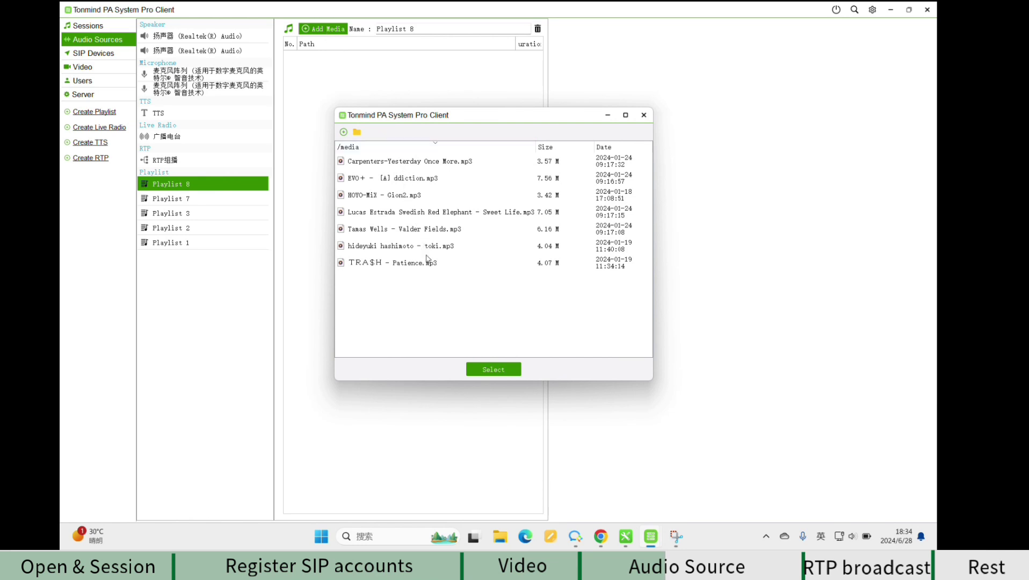
{"action": "left_click", "coordinate": [344, 132]}
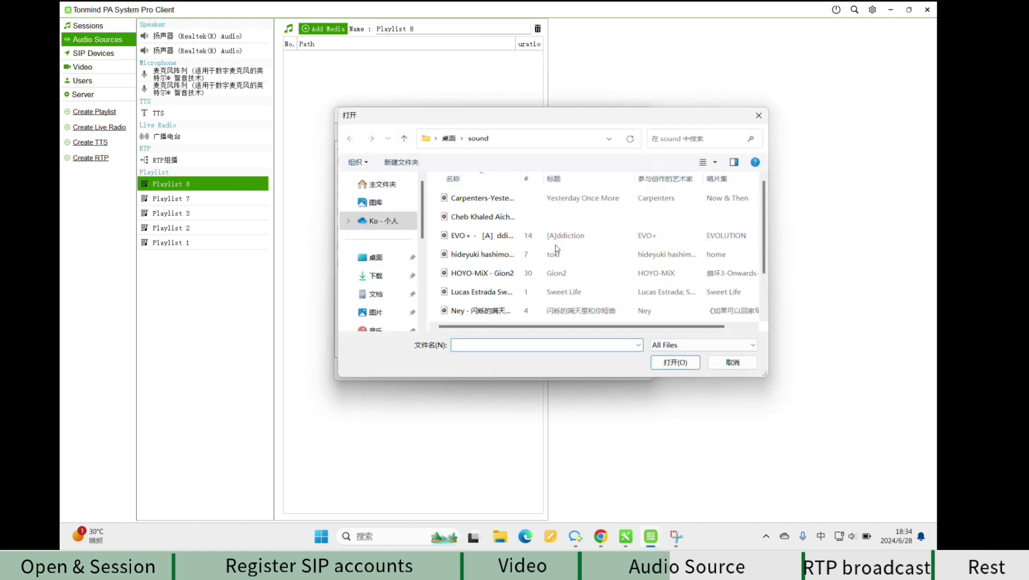
{"action": "scroll", "coordinate": [560, 250], "scroll_direction": "down", "scroll_amount": 1}
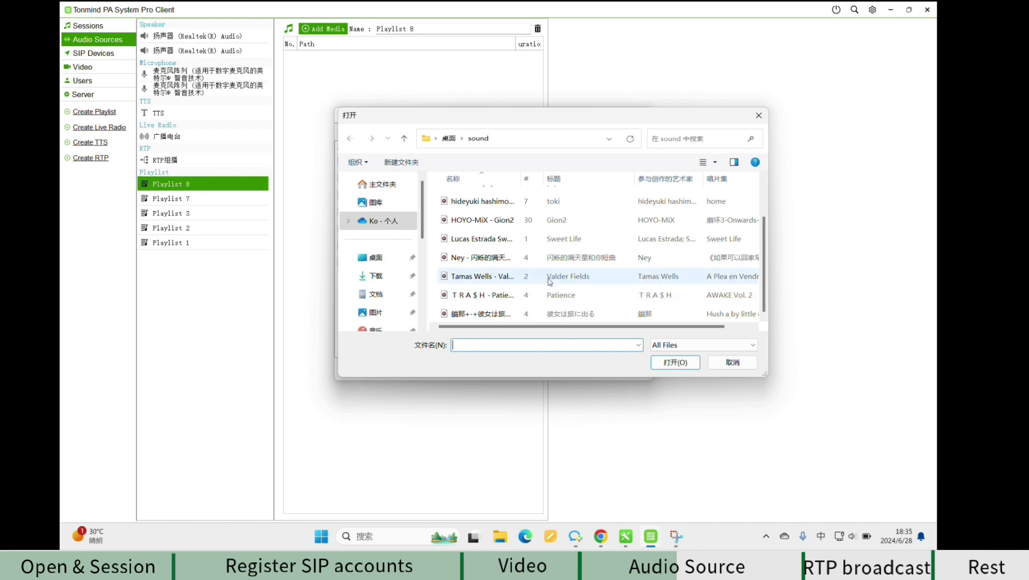
{"action": "left_click", "coordinate": [552, 262]}
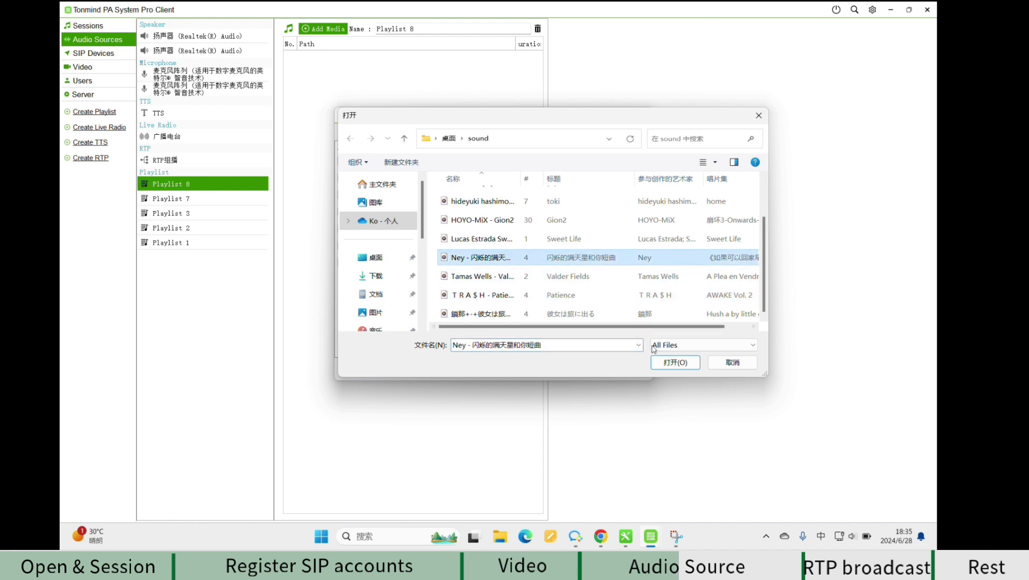
{"action": "left_click", "coordinate": [662, 363]}
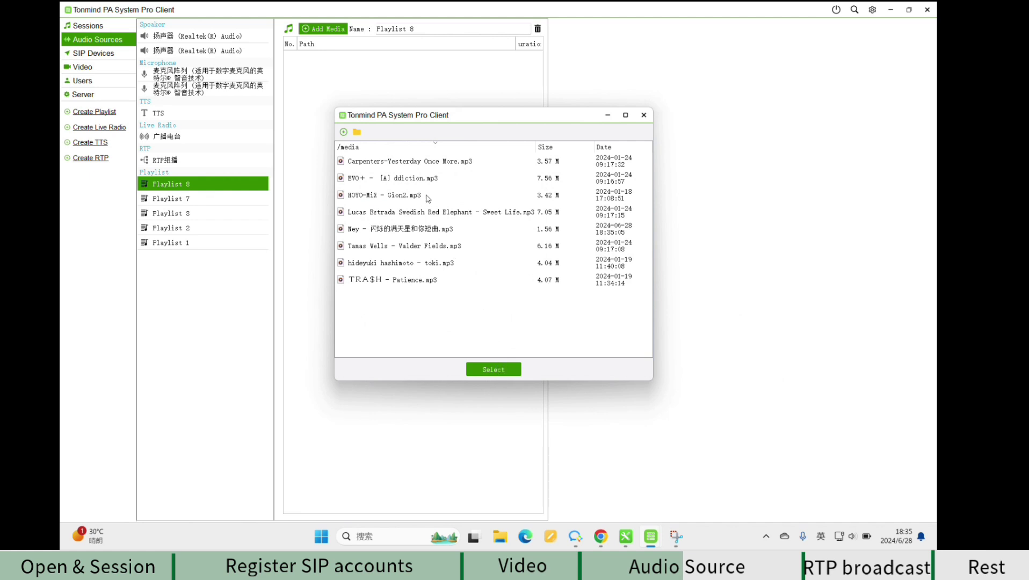
{"action": "left_click", "coordinate": [426, 227]}
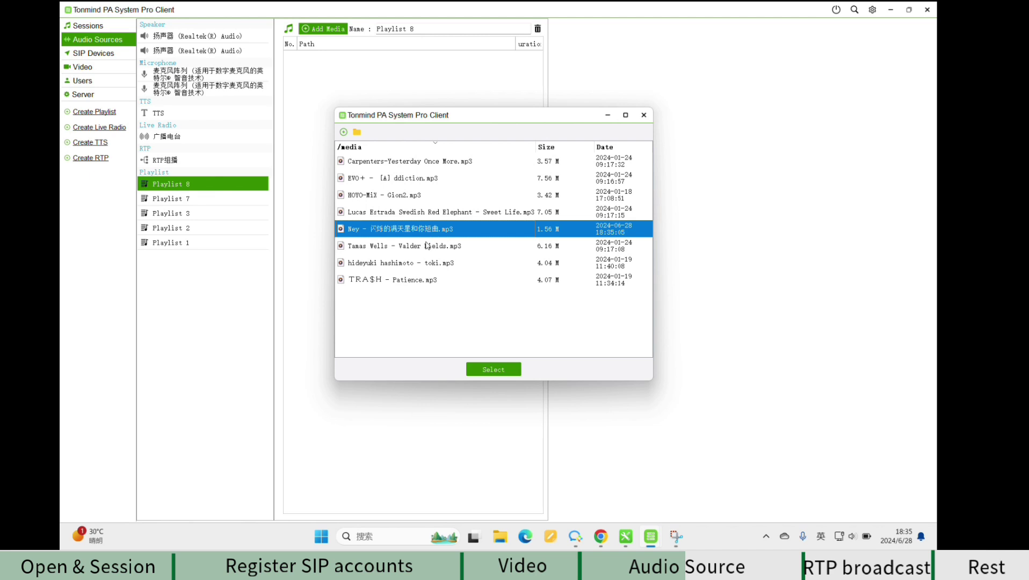
{"action": "left_click", "coordinate": [517, 370]}
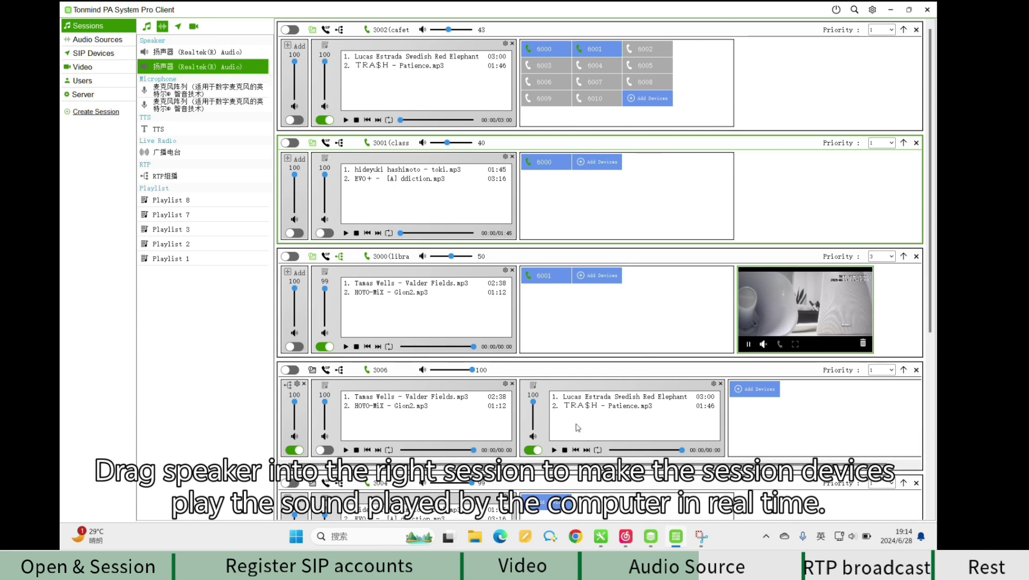
- Add the computer speaker audio to session 3001 and switch that session on
{"action": "mouse_move", "coordinate": [630, 533]}
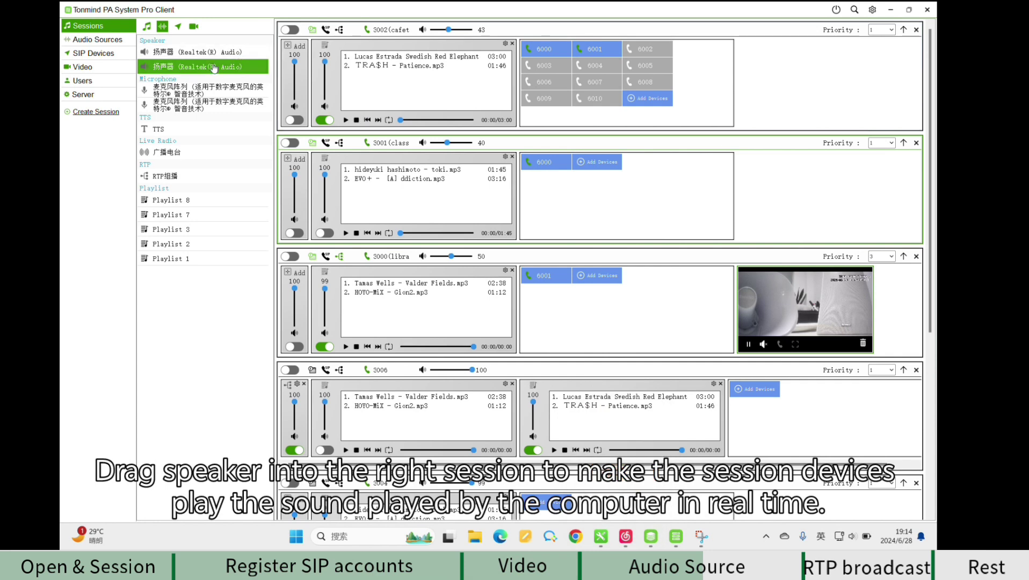
{"action": "left_click_drag", "start_coordinate": [179, 69], "coordinate": [295, 173]}
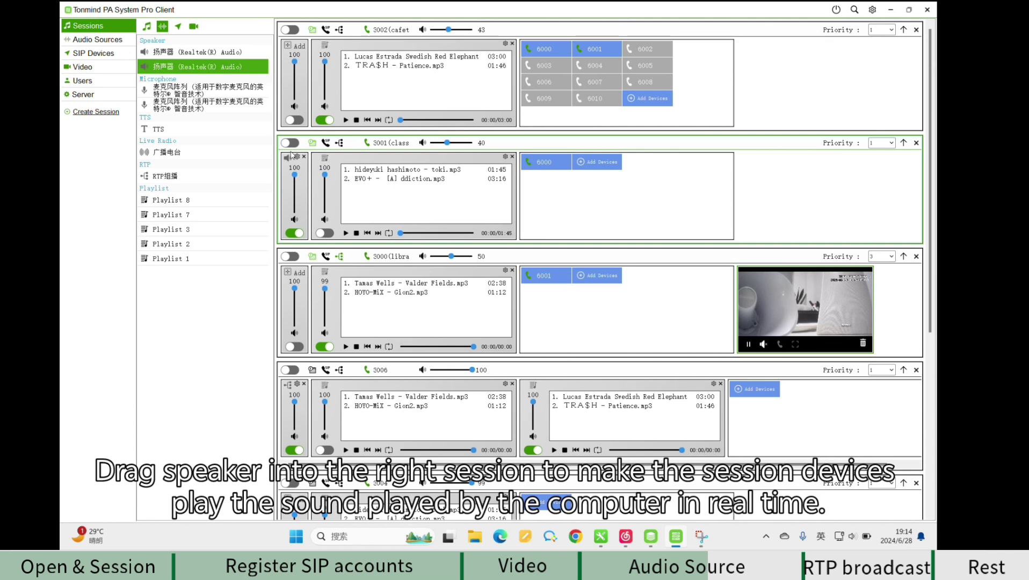
{"action": "left_click", "coordinate": [290, 143]}
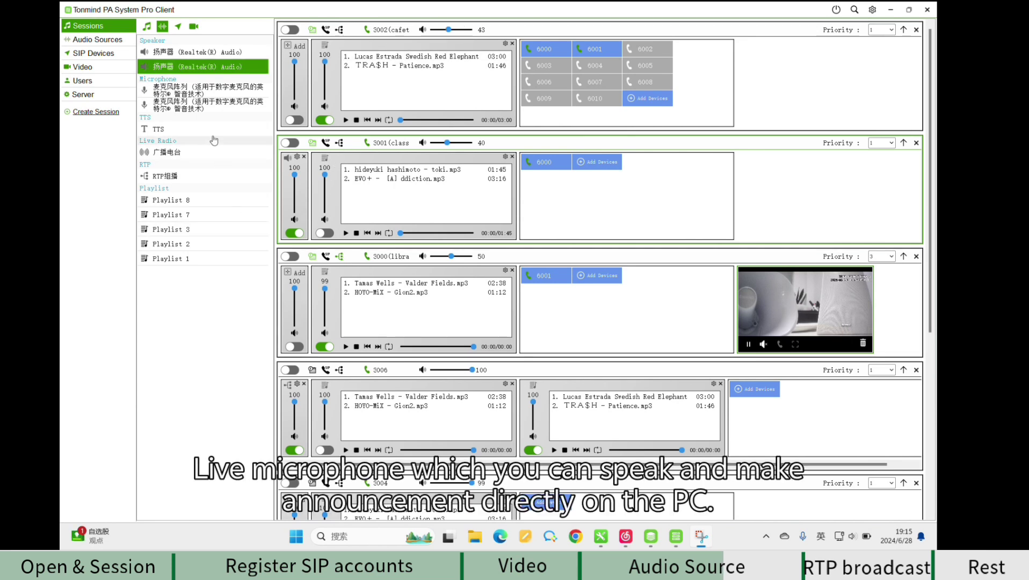
- Add the second microphone to library session 3000 and start it playing
{"action": "left_click", "coordinate": [199, 107]}
{"action": "left_click_drag", "start_coordinate": [199, 107], "coordinate": [300, 322]}
{"action": "left_click", "coordinate": [292, 257]}
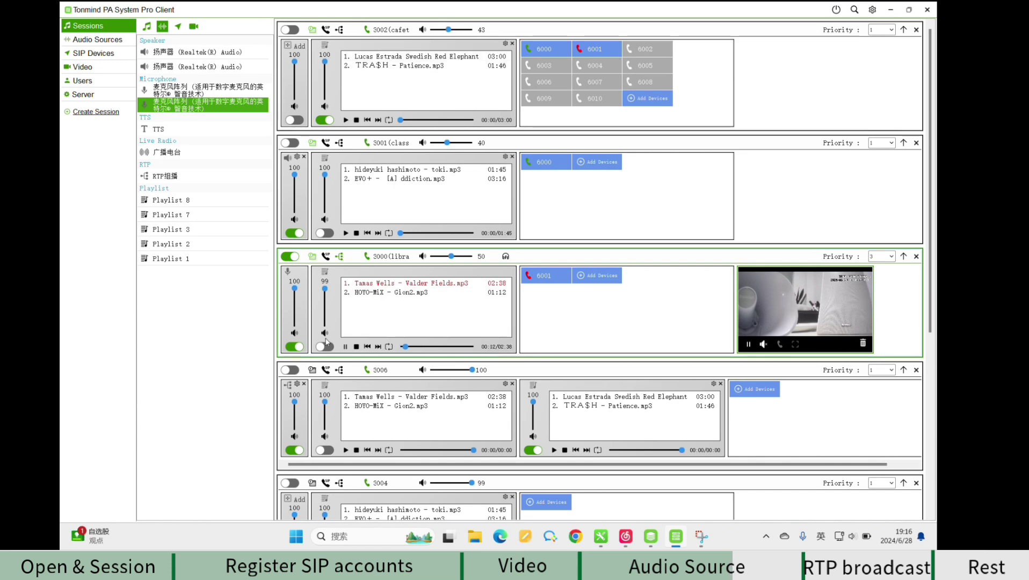
- Drop the TTS source into classroom session 3001, switch the session on, then off again
{"action": "left_click", "coordinate": [294, 346]}
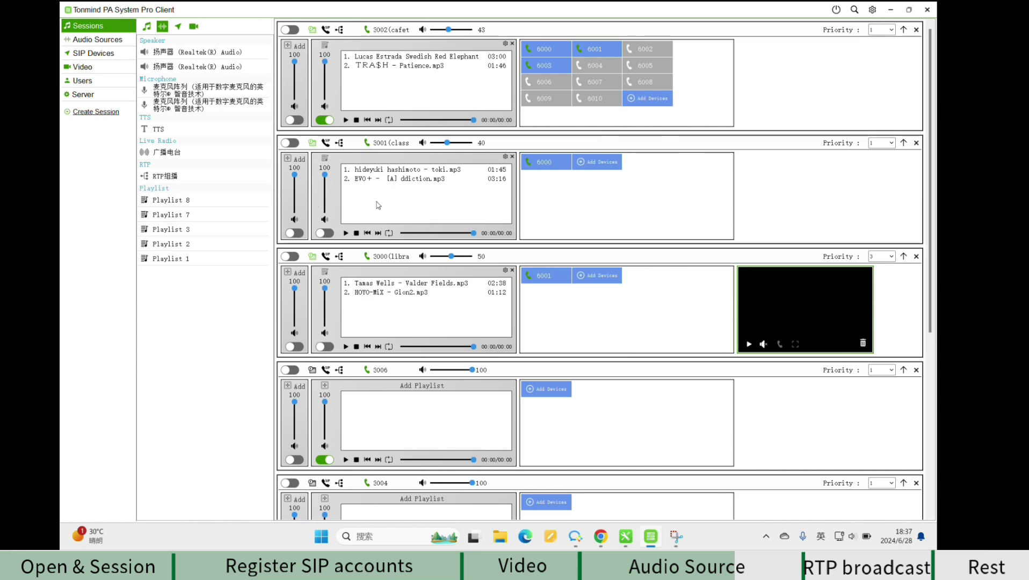
{"action": "left_click_drag", "start_coordinate": [158, 129], "coordinate": [304, 183]}
{"action": "left_click", "coordinate": [283, 146]}
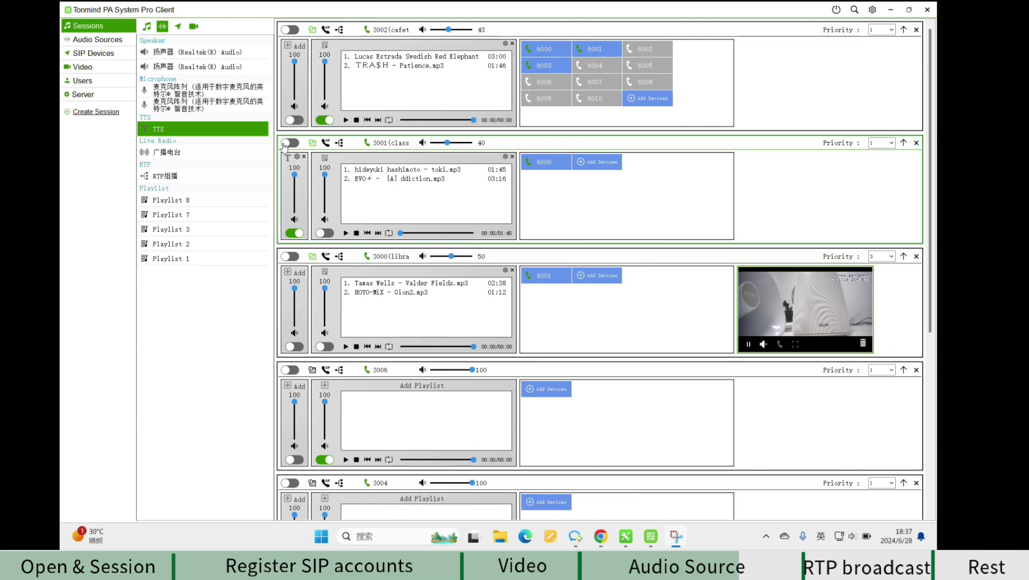
{"action": "left_click", "coordinate": [283, 144]}
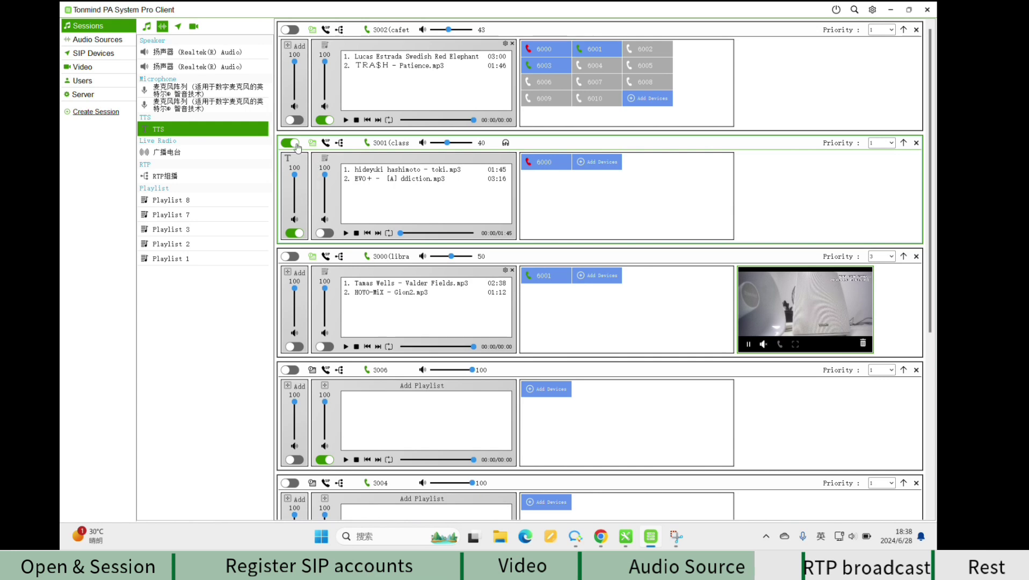
{"action": "left_click", "coordinate": [297, 145]}
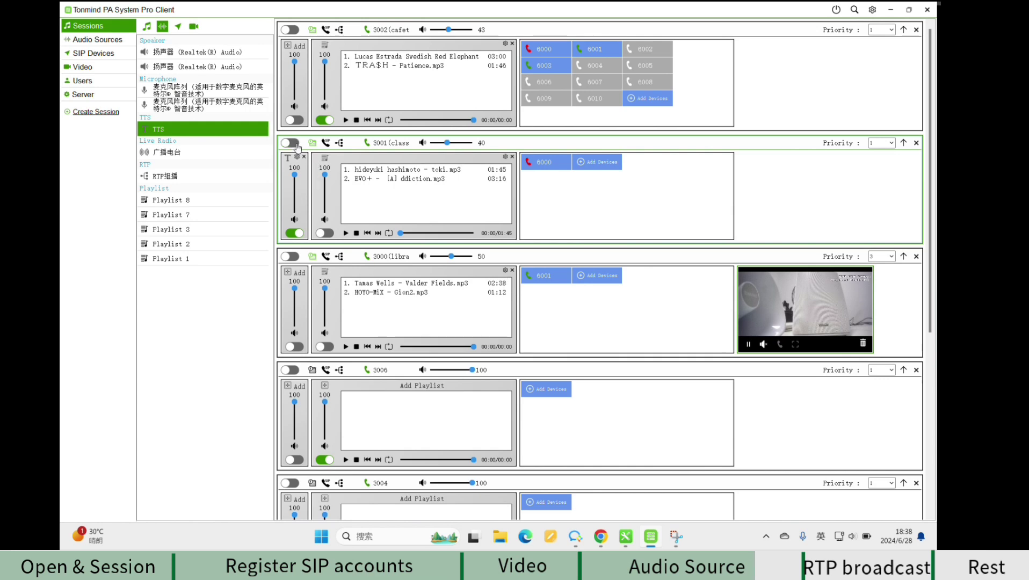
{"action": "left_click", "coordinate": [241, 156]}
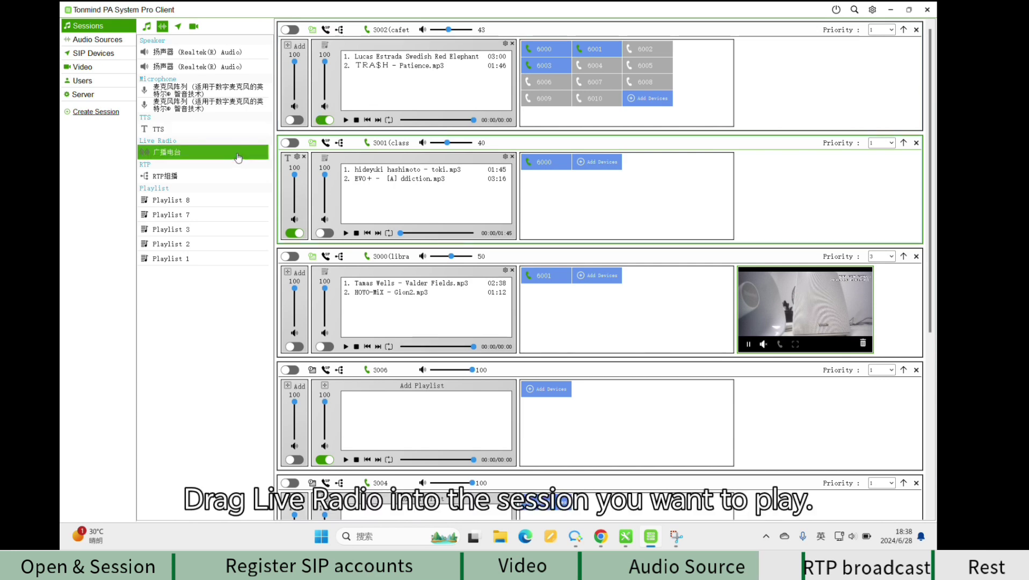
{"action": "left_click_drag", "start_coordinate": [238, 157], "coordinate": [284, 157]}
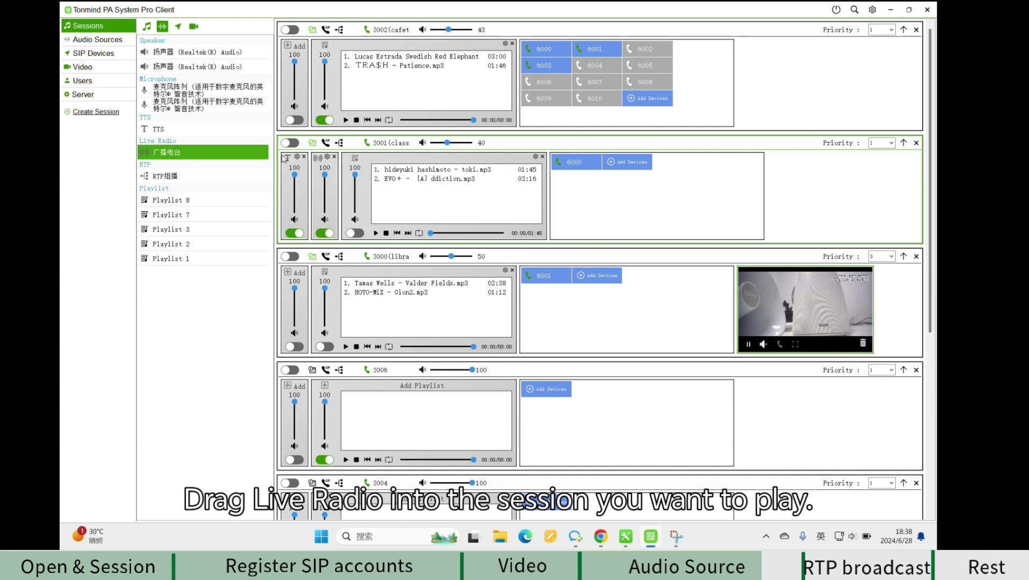
{"action": "left_click", "coordinate": [299, 234]}
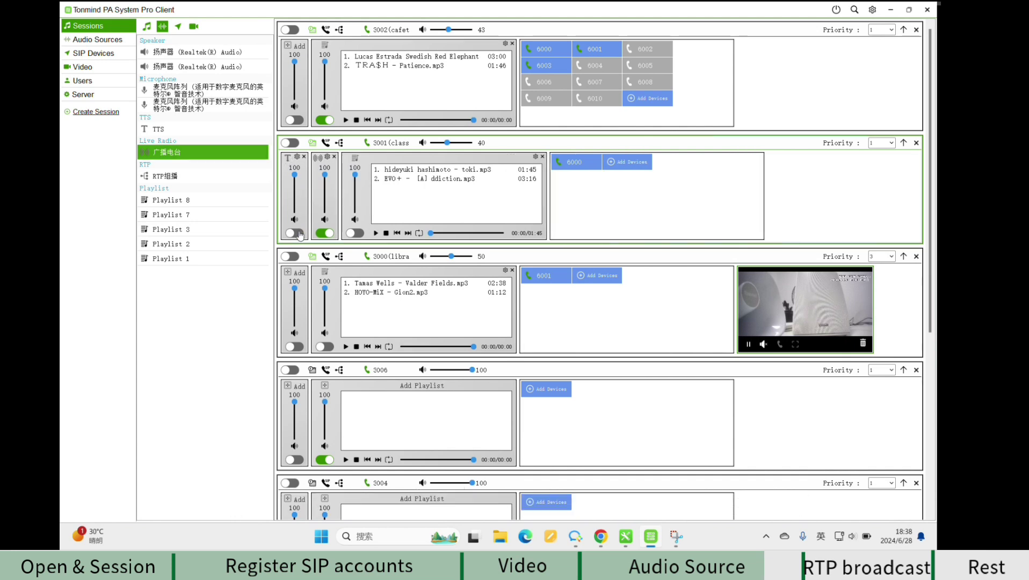
{"action": "left_click", "coordinate": [290, 142]}
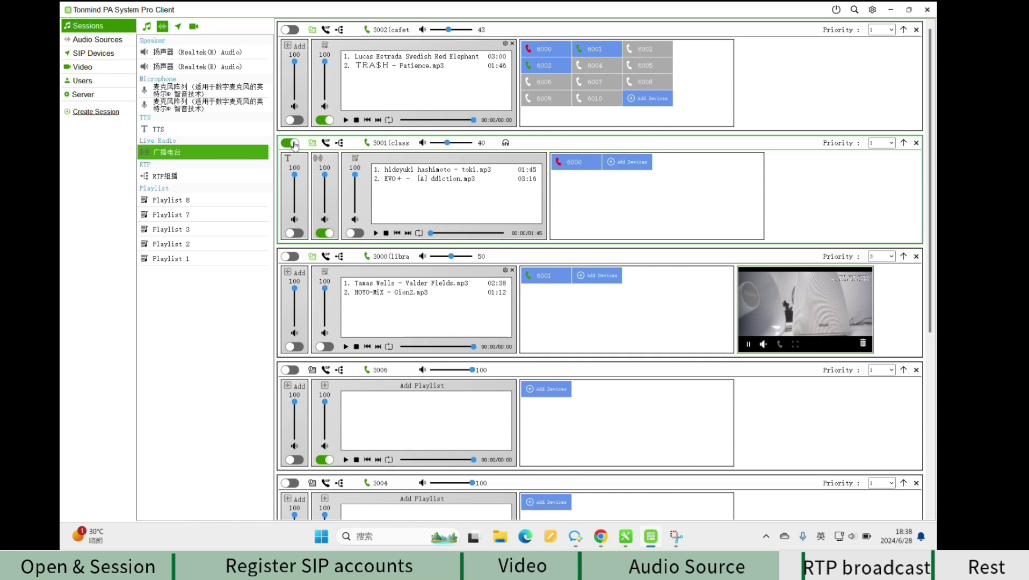
{"action": "left_click", "coordinate": [294, 144]}
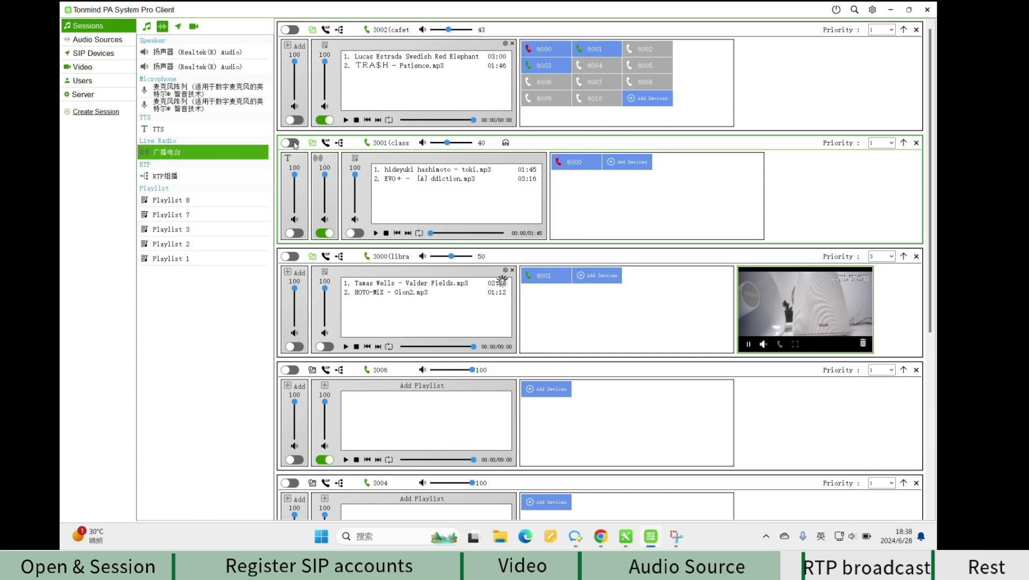
- Drag Playlist 3 into session 3006 and Playlist 2 (toki, ddiction) into session 3004
{"action": "left_click", "coordinate": [242, 184]}
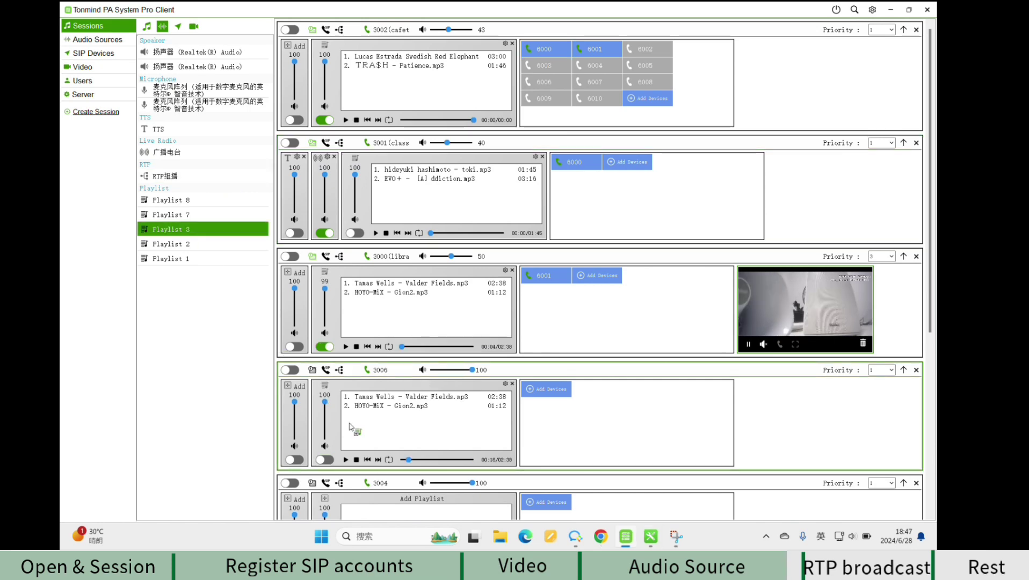
{"action": "left_click_drag", "start_coordinate": [170, 229], "coordinate": [396, 439]}
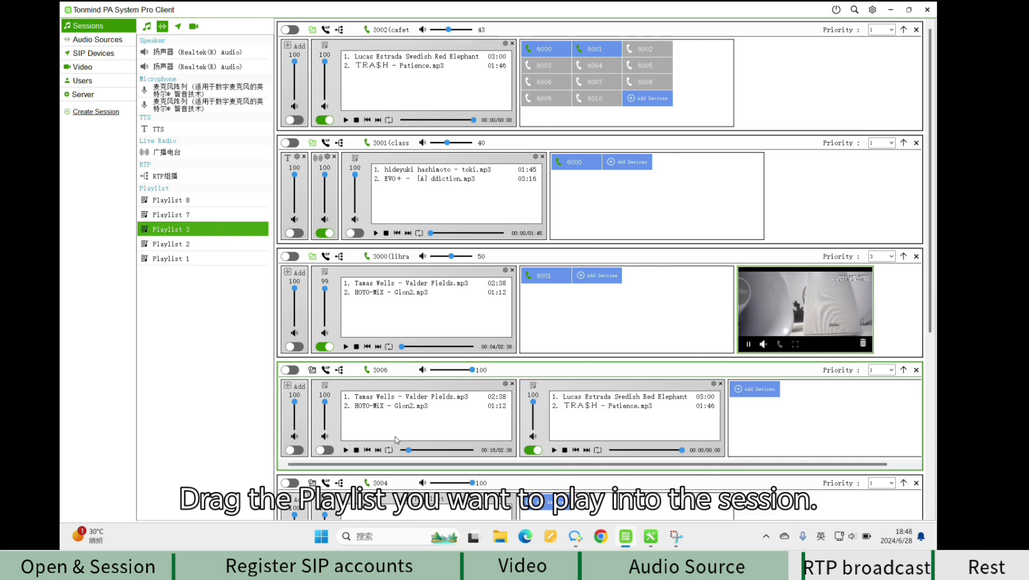
{"action": "scroll", "coordinate": [685, 433], "scroll_direction": "down", "scroll_amount": 1}
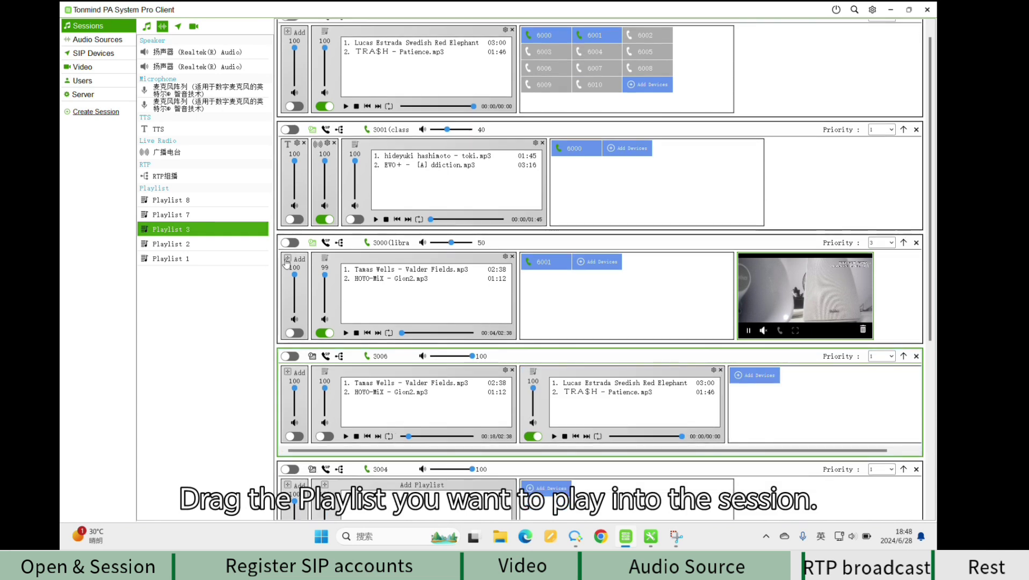
{"action": "scroll", "coordinate": [449, 399], "scroll_direction": "down", "scroll_amount": 4}
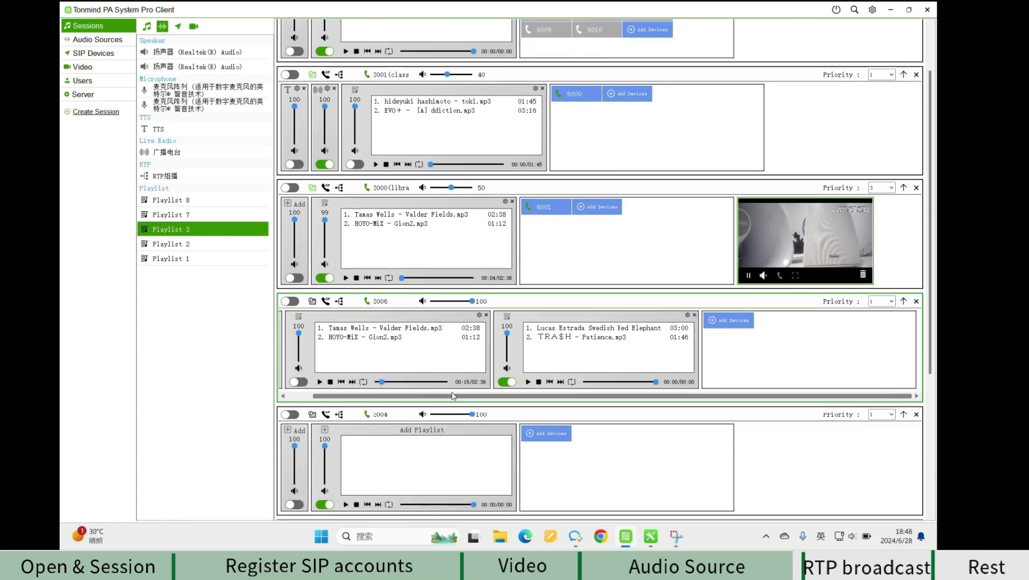
{"action": "scroll", "coordinate": [453, 397], "scroll_direction": "down", "scroll_amount": 3}
{"action": "left_click_drag", "start_coordinate": [199, 244], "coordinate": [394, 445]}
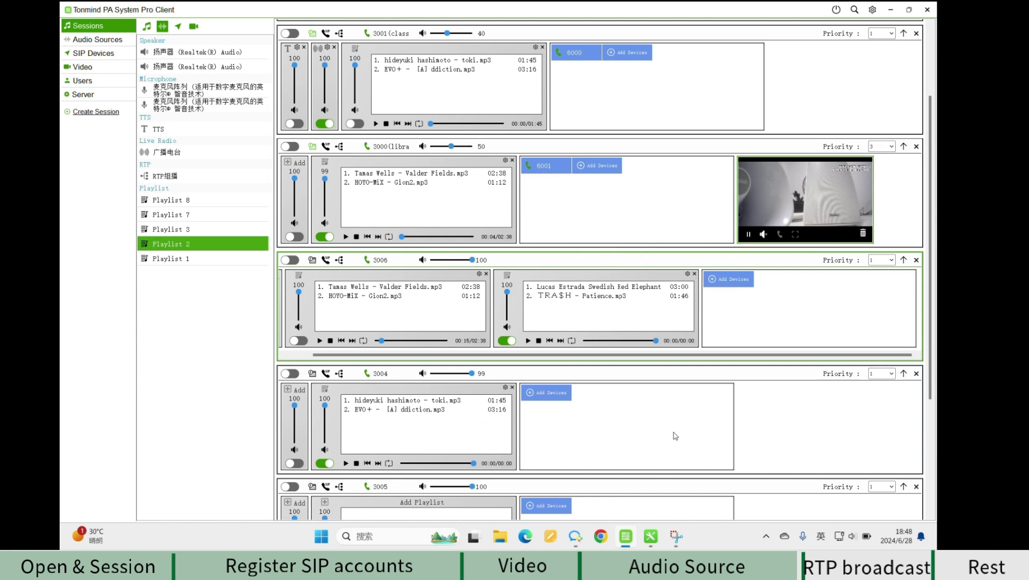
{"action": "scroll", "coordinate": [675, 435], "scroll_direction": "up", "scroll_amount": 8}
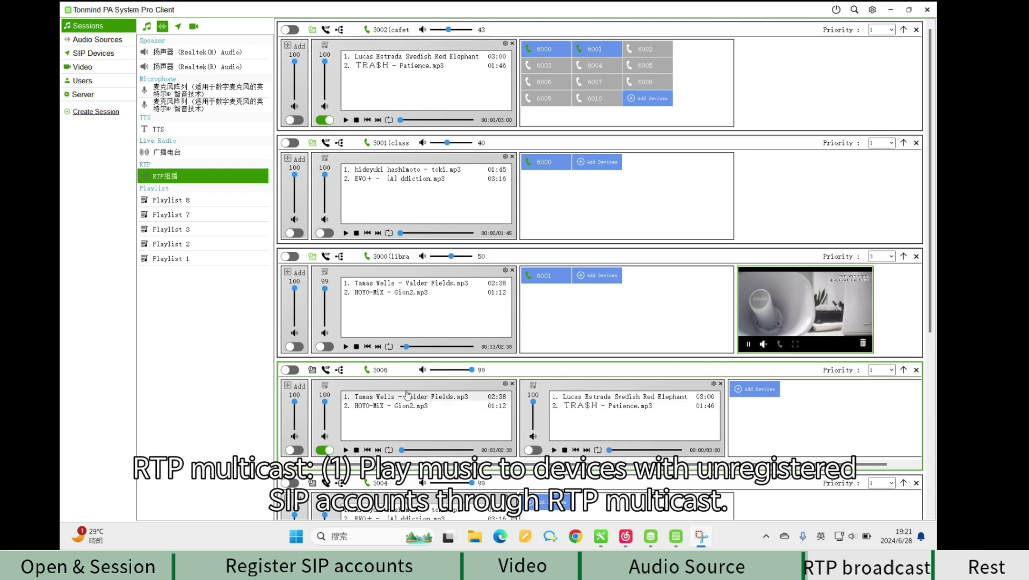
- Enable RTP multicast output on session 3006 to 239.255.0.0:8008 and confirm
{"action": "left_click", "coordinate": [339, 371]}
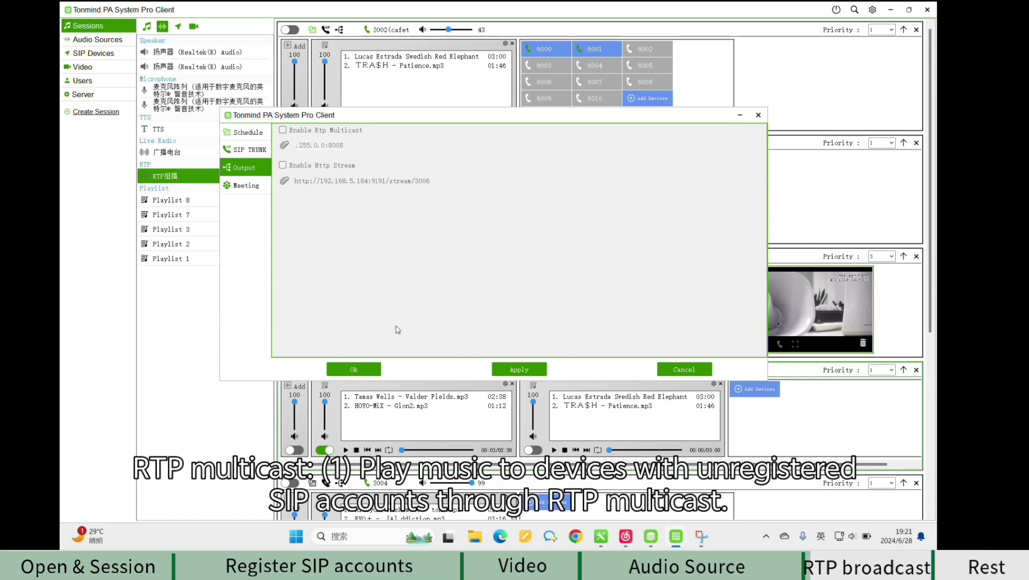
{"action": "left_click", "coordinate": [283, 130]}
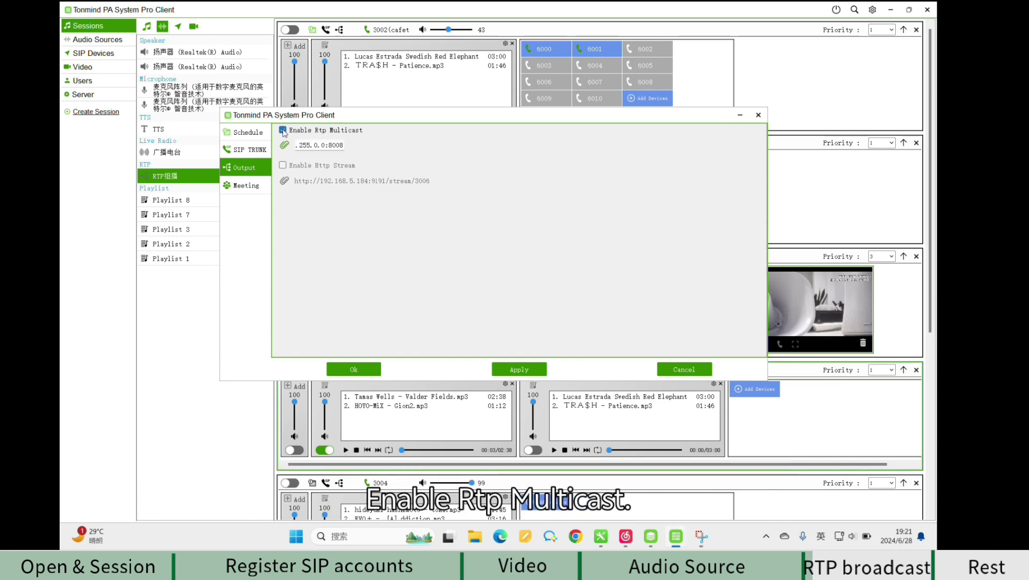
{"action": "triple_click", "coordinate": [325, 144]}
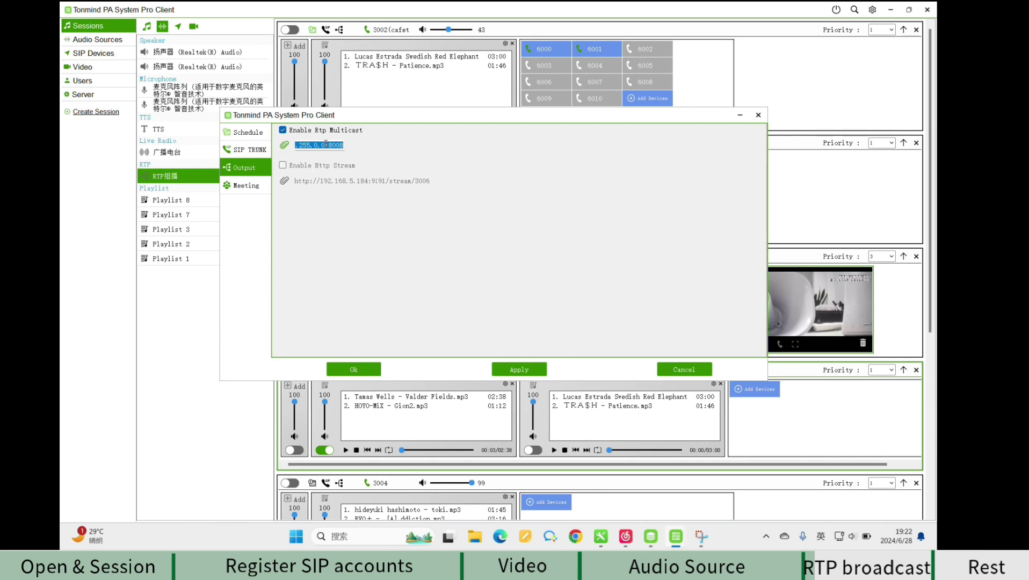
{"action": "key", "text": "BackSpace"}
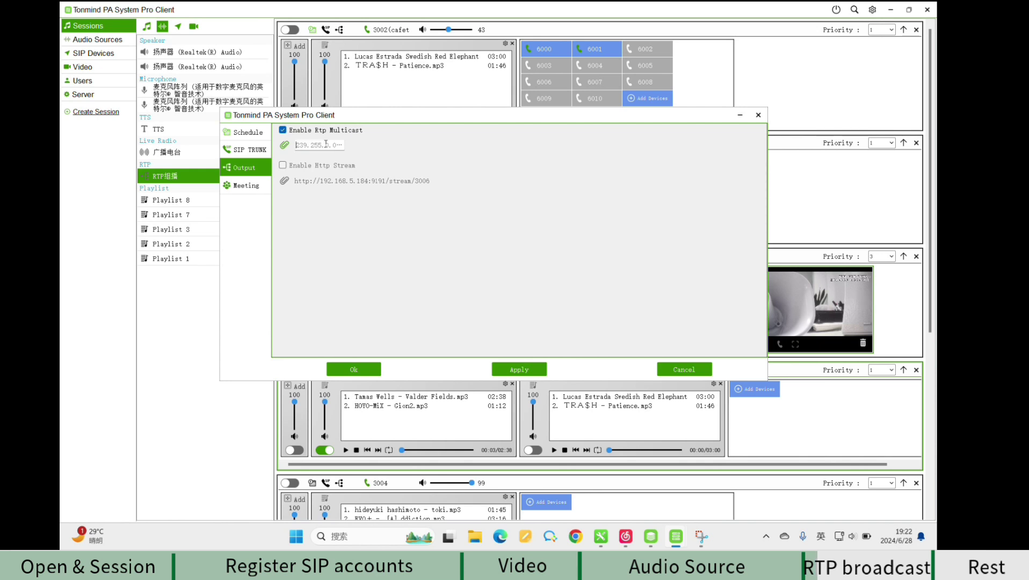
{"action": "type", "text": "2"}
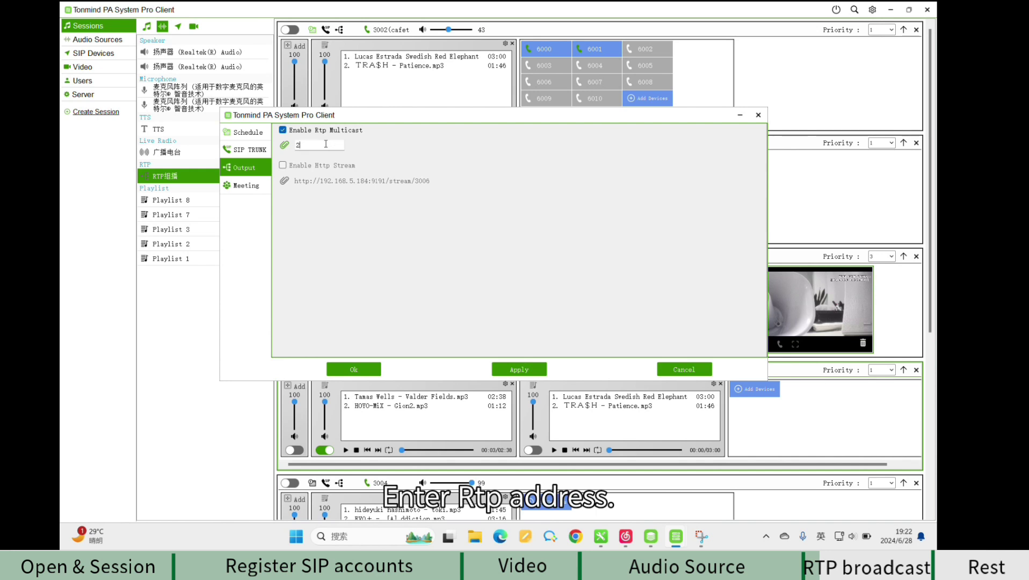
{"action": "type", "text": "39.255.0.0:"}
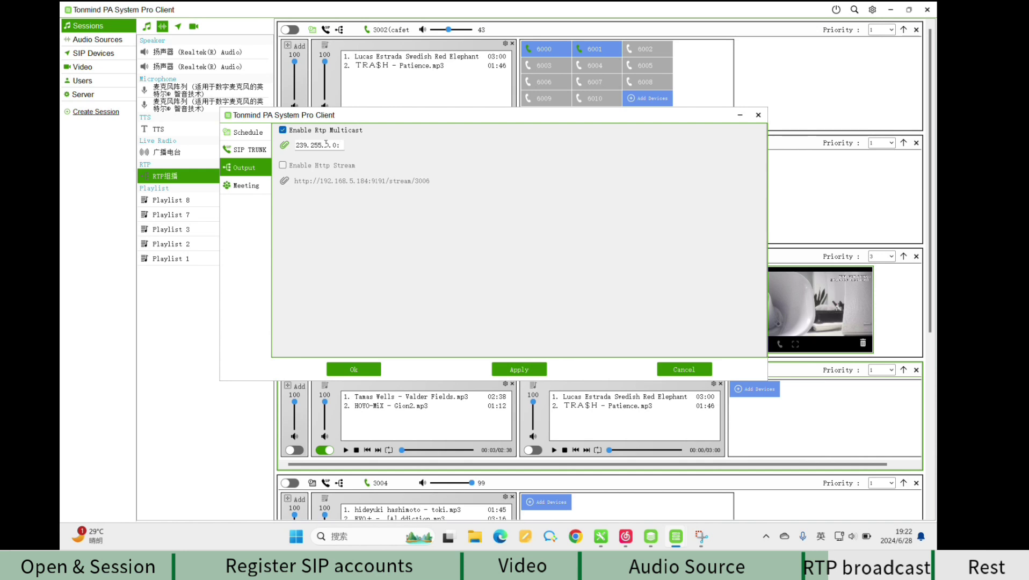
{"action": "type", "text": "2"}
{"action": "type", "text": "008"}
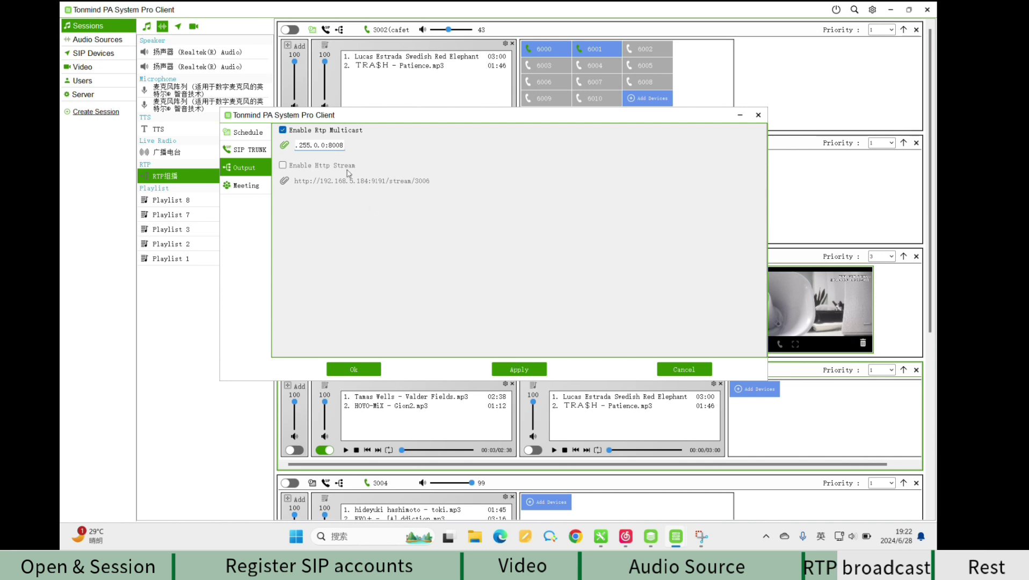
{"action": "triple_click", "coordinate": [336, 144]}
{"action": "key", "text": "ctrl+c"}
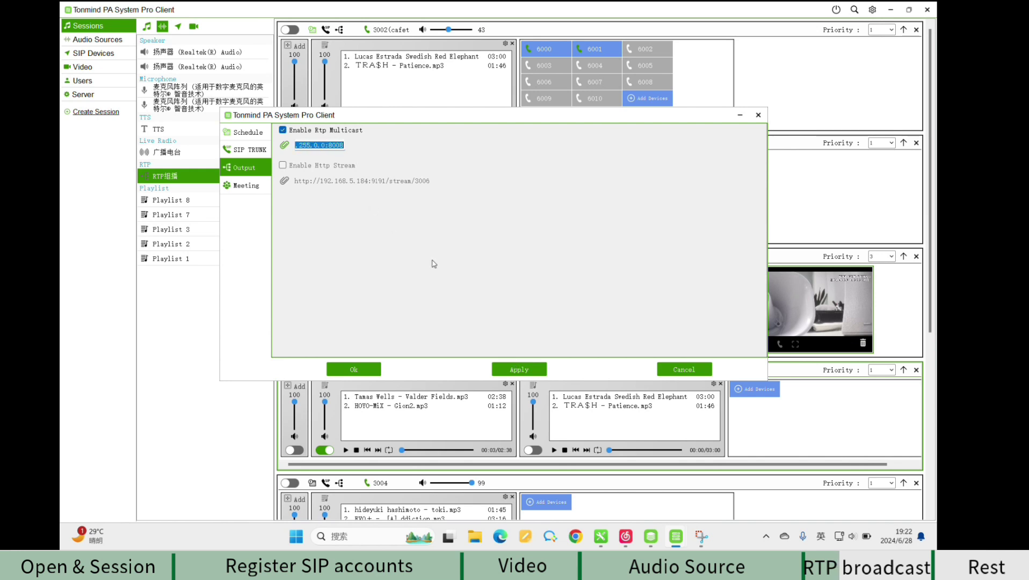
{"action": "key", "text": "End"}
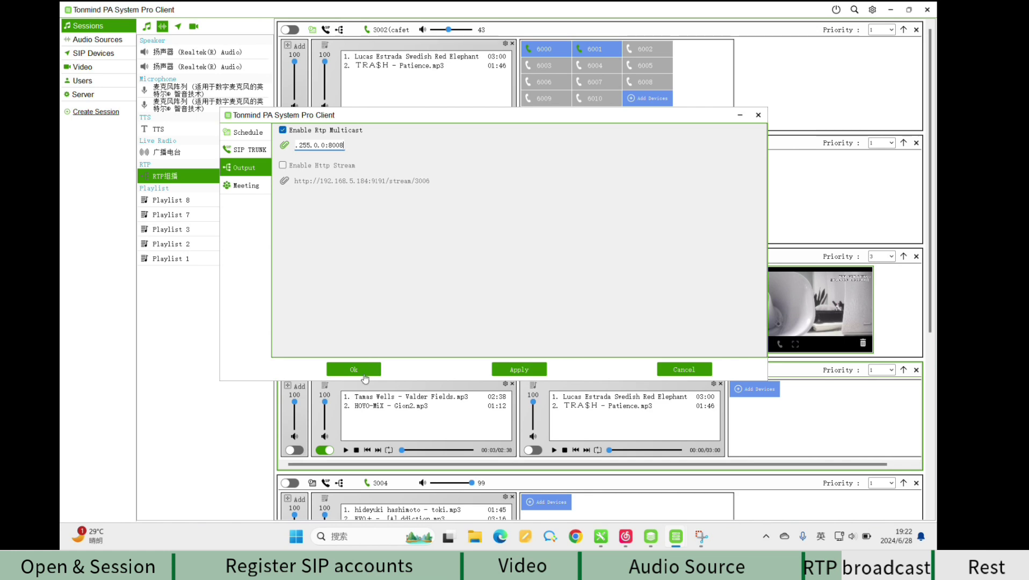
{"action": "left_click", "coordinate": [365, 376]}
- In IPToolCS20, paste 239.255.0.0:8008 as VDSIP15WPOE111's first RTP address and apply it
{"action": "mouse_move", "coordinate": [601, 544]}
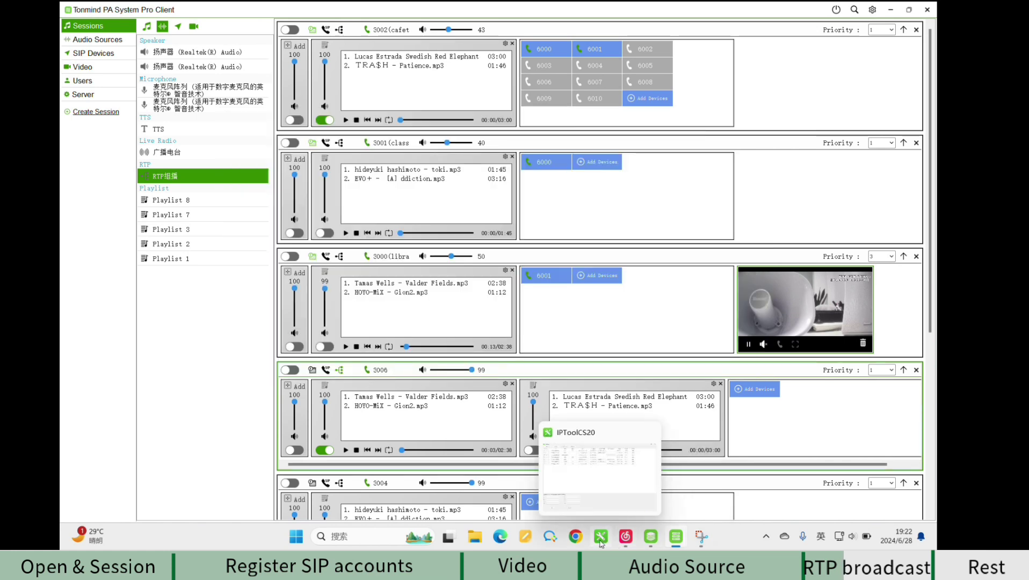
{"action": "left_click", "coordinate": [570, 450]}
{"action": "left_click", "coordinate": [578, 95]}
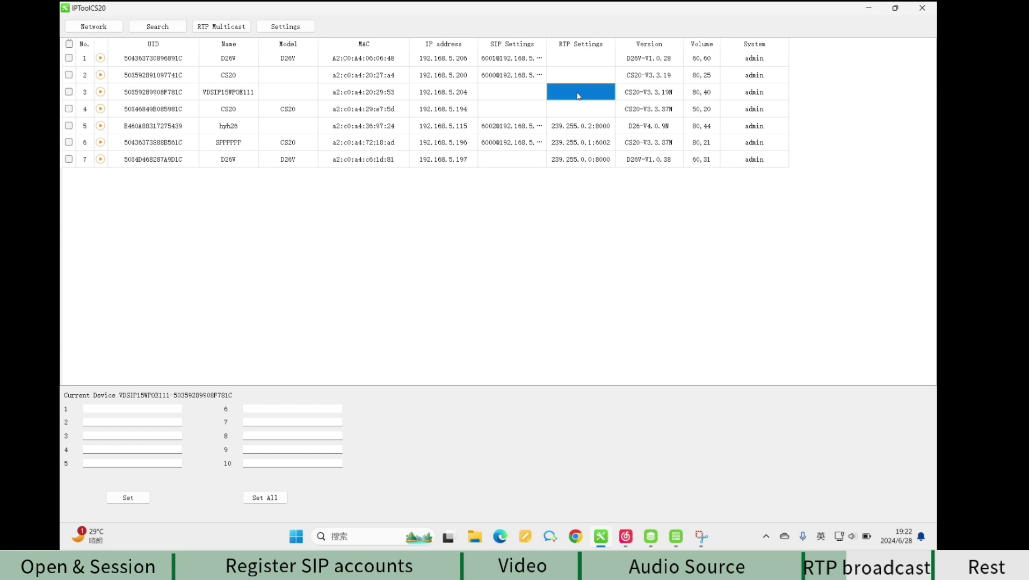
{"action": "left_click", "coordinate": [241, 94]}
{"action": "left_click", "coordinate": [518, 93]}
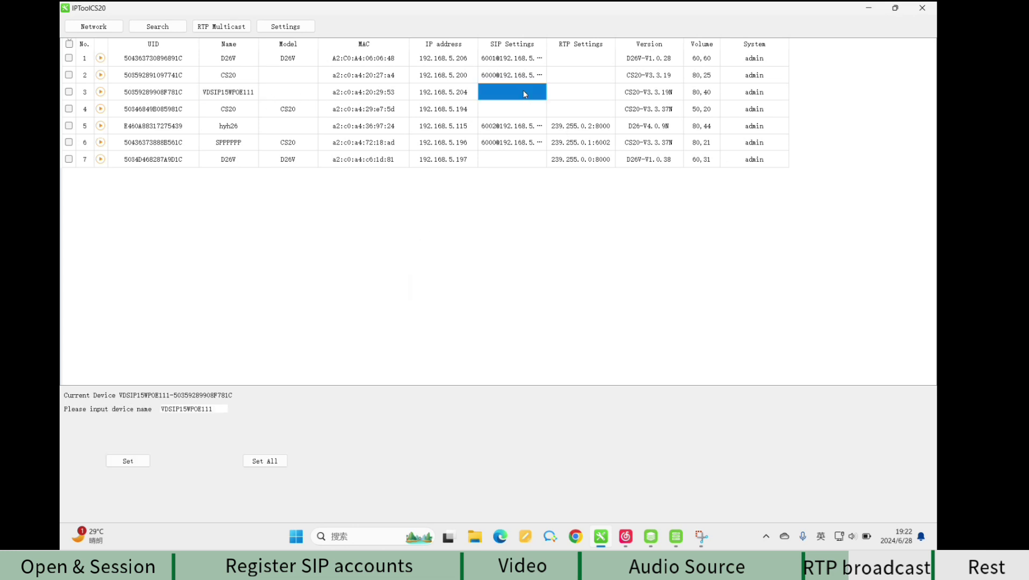
{"action": "left_click", "coordinate": [580, 96]}
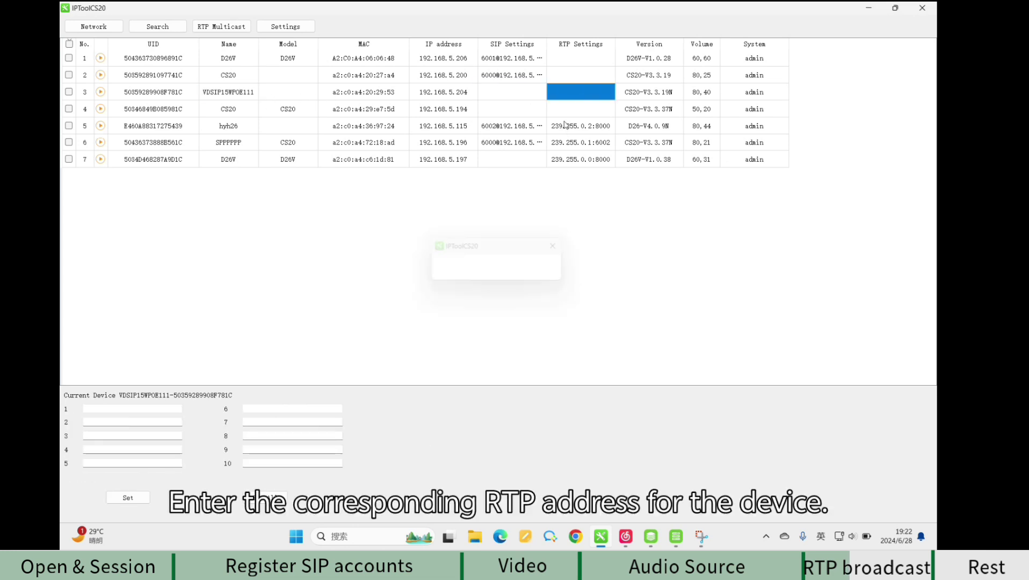
{"action": "left_click", "coordinate": [150, 410]}
{"action": "key", "text": "ctrl+v"}
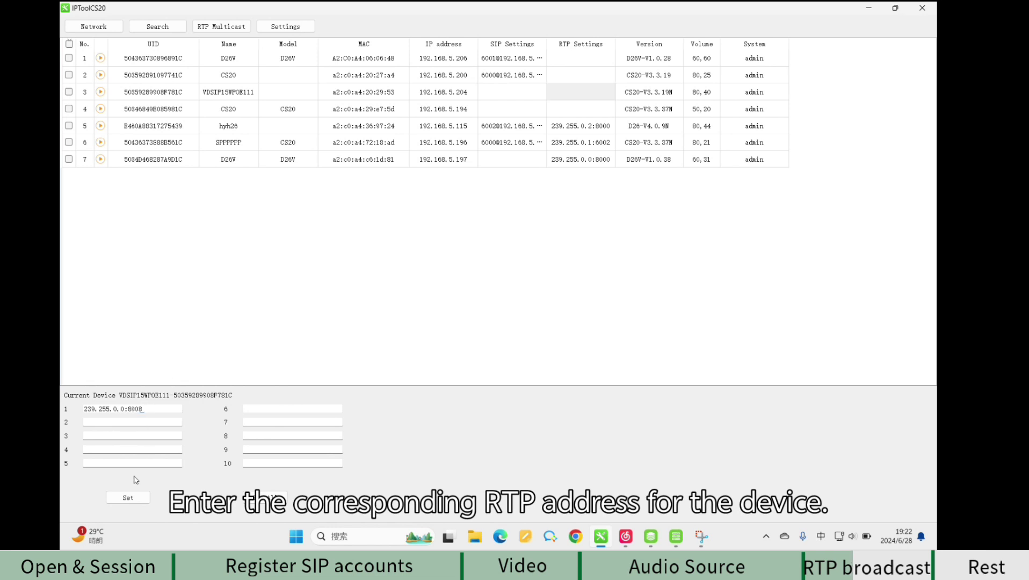
{"action": "left_click", "coordinate": [132, 496]}
- Switch session 3006 on, play track 1 (Valder Fields) for a few seconds, then switch it off
{"action": "left_click", "coordinate": [862, 11]}
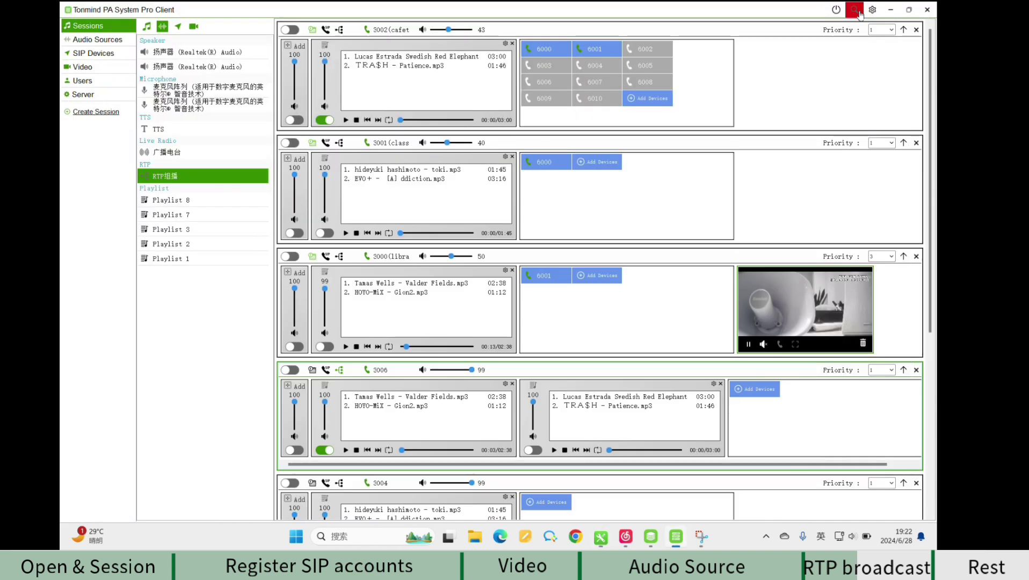
{"action": "left_click", "coordinate": [291, 370]}
{"action": "double_click", "coordinate": [354, 397]}
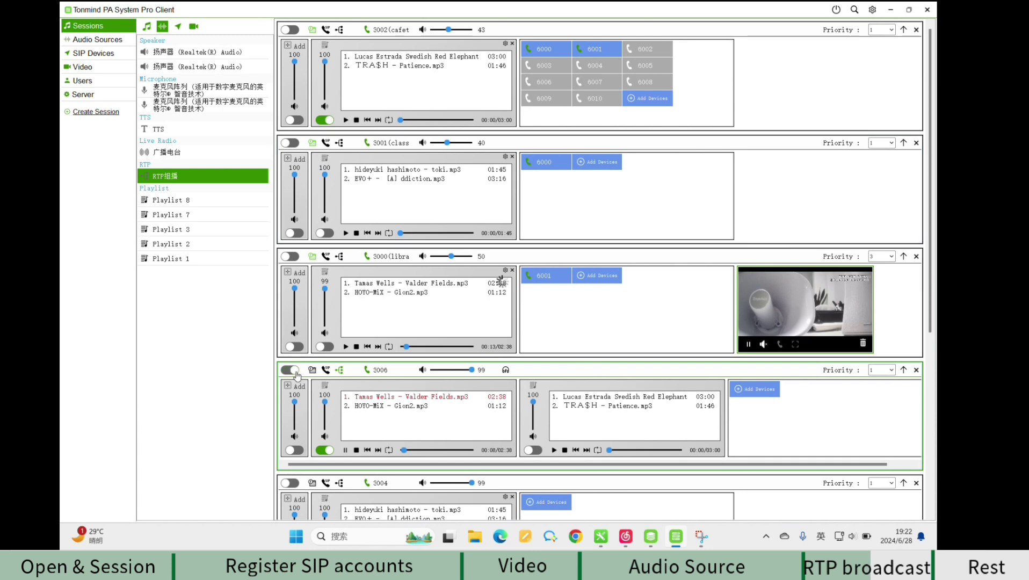
{"action": "left_click", "coordinate": [296, 371]}
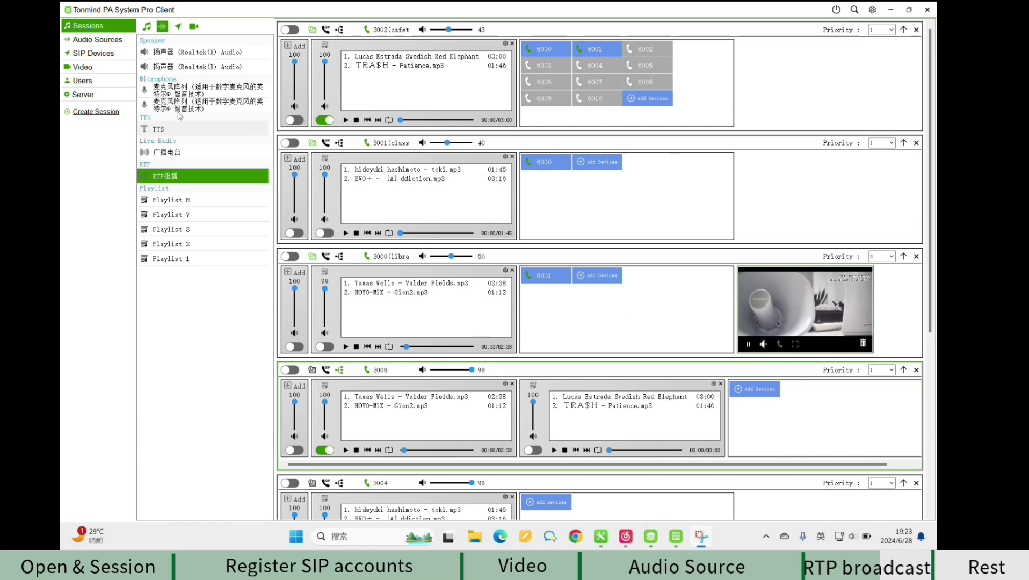
- Paste 239.255.0.0:8008 into the RTP组播 audio source's Address, then return to Sessions
{"action": "left_click", "coordinate": [91, 41]}
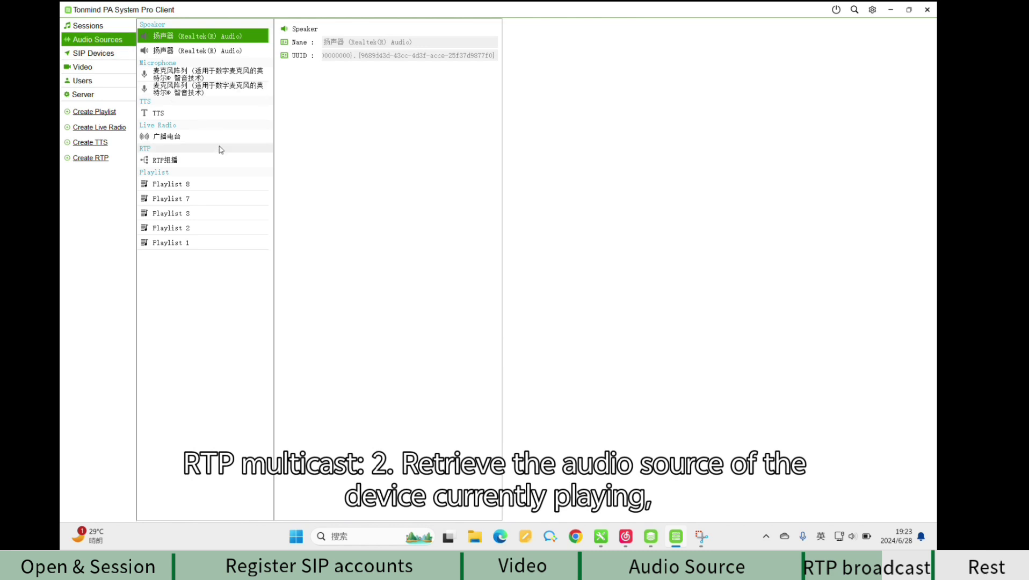
{"action": "left_click", "coordinate": [197, 162]}
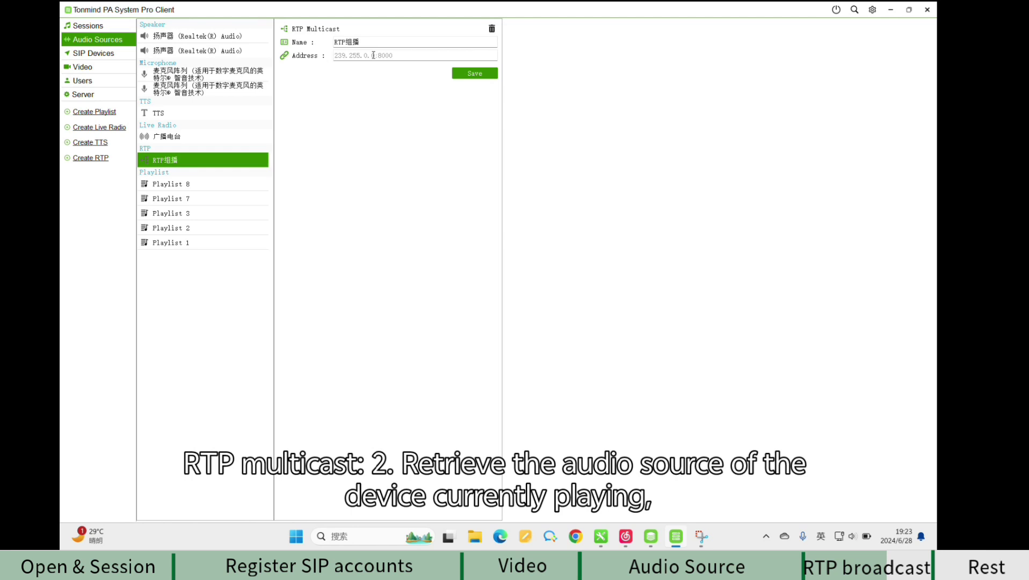
{"action": "left_click", "coordinate": [373, 55]}
{"action": "type", "text": "239.255.0.0:8008"}
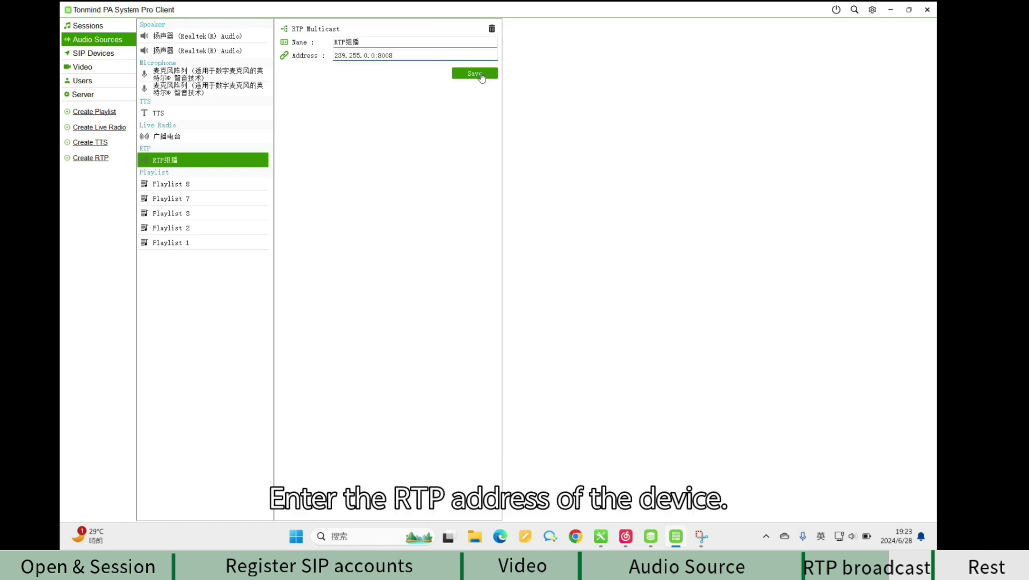
{"action": "left_click", "coordinate": [104, 30]}
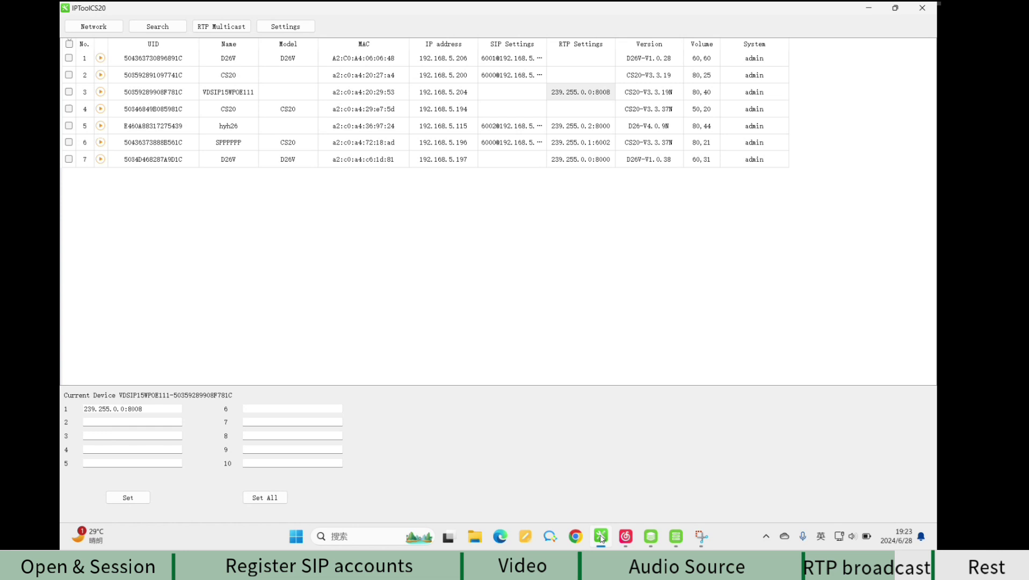
- Start IPToolCS20's RTP Multicast playback of the song list to 239.255.0.0:8008, then return to the PA client
{"action": "left_click", "coordinate": [600, 536]}
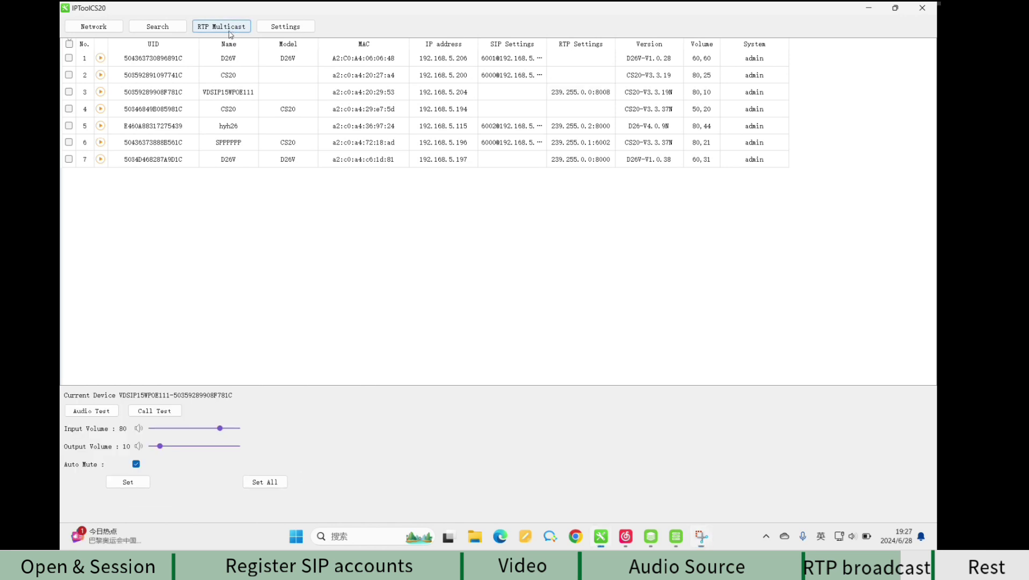
{"action": "left_click", "coordinate": [221, 26]}
{"action": "left_click", "coordinate": [469, 375]}
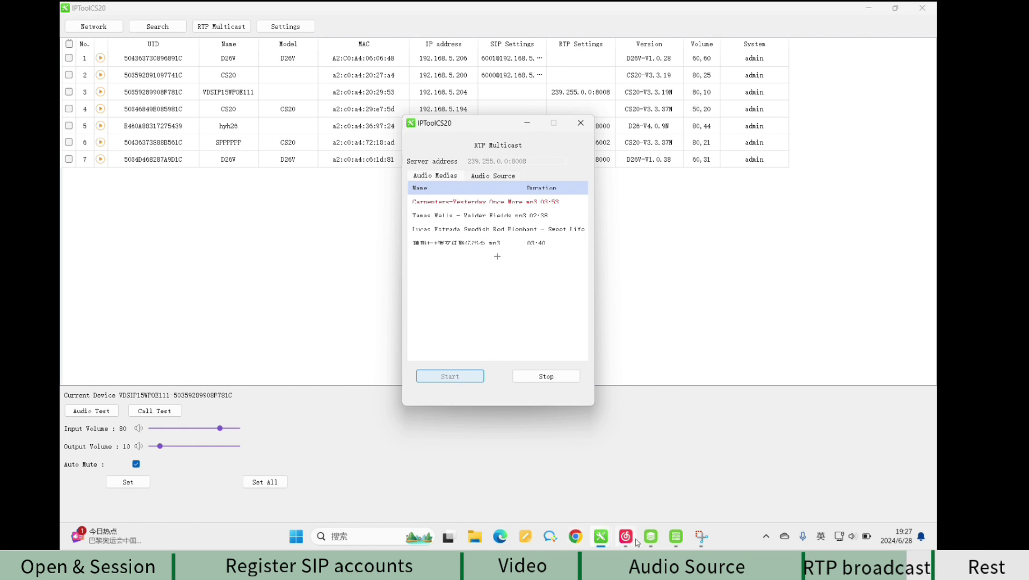
{"action": "left_click", "coordinate": [673, 540]}
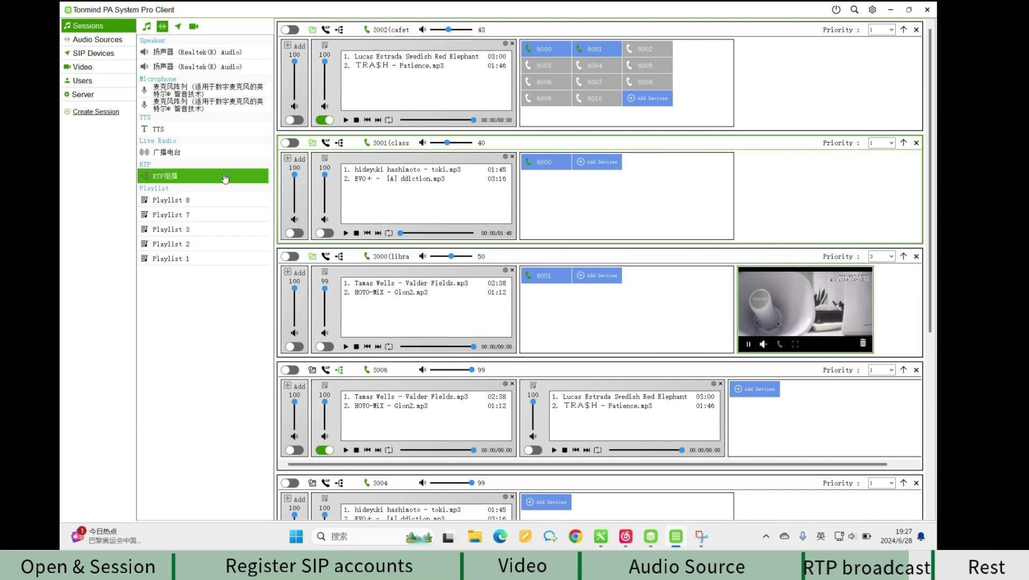
- Drag the RTP组播 source onto session 3001 (classroom) and switch that session on
{"action": "left_click_drag", "start_coordinate": [224, 179], "coordinate": [293, 182]}
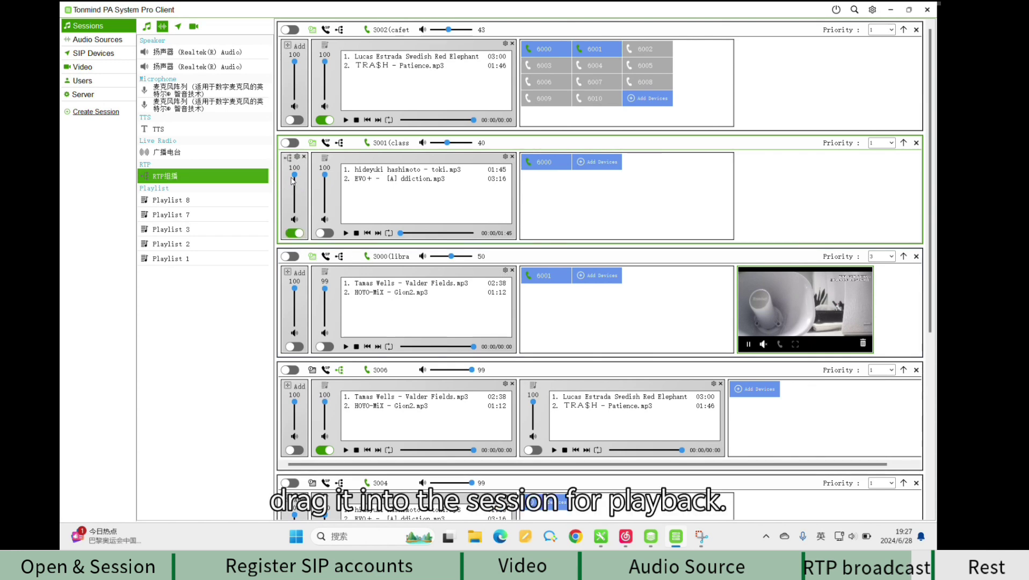
{"action": "left_click", "coordinate": [288, 143]}
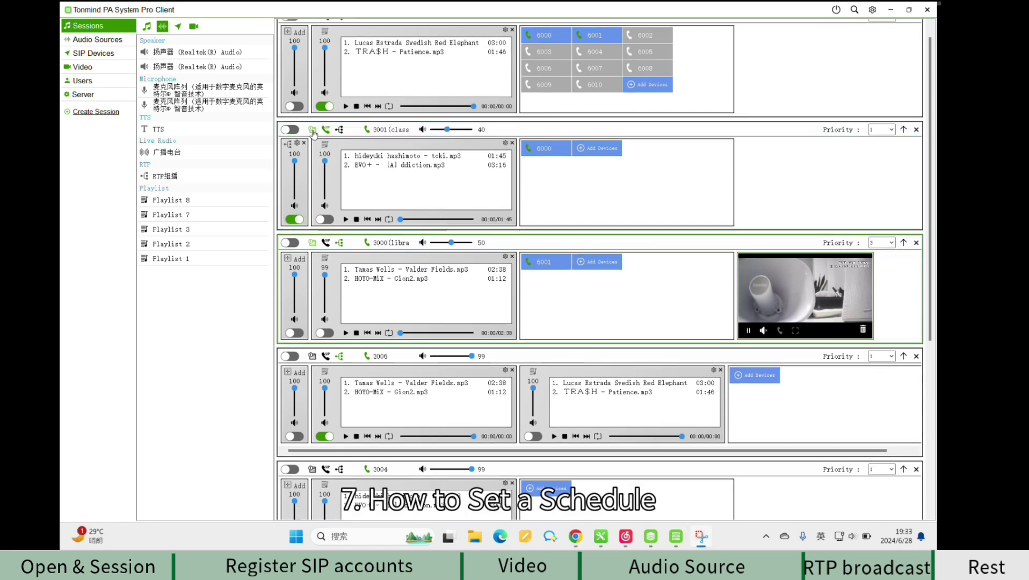
- Open session 3001's schedule and toggle Saturday and Sunday off and back on
{"action": "left_click", "coordinate": [313, 130]}
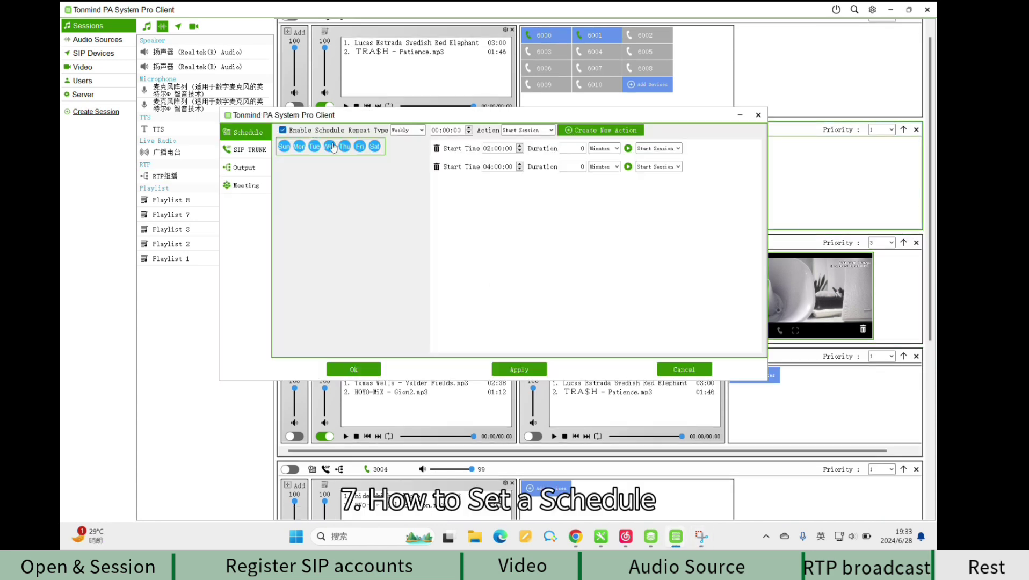
{"action": "left_click", "coordinate": [375, 146]}
{"action": "left_click", "coordinate": [284, 146]}
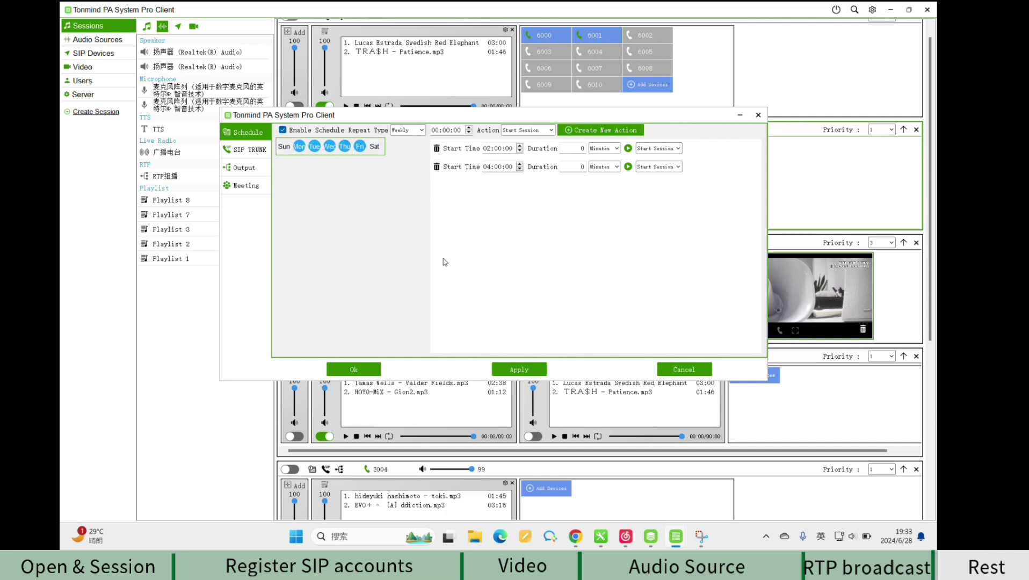
{"action": "left_click", "coordinate": [374, 147]}
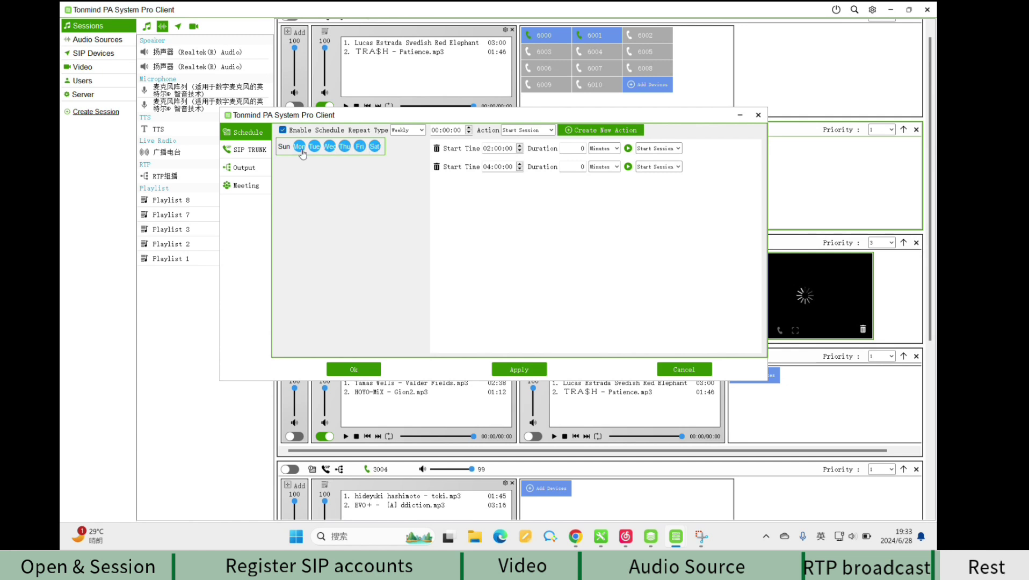
{"action": "left_click", "coordinate": [284, 146]}
- Try each repeat type, settle on Weekly, and untick Saturday and Sunday for Monday–Friday
{"action": "left_click", "coordinate": [421, 131]}
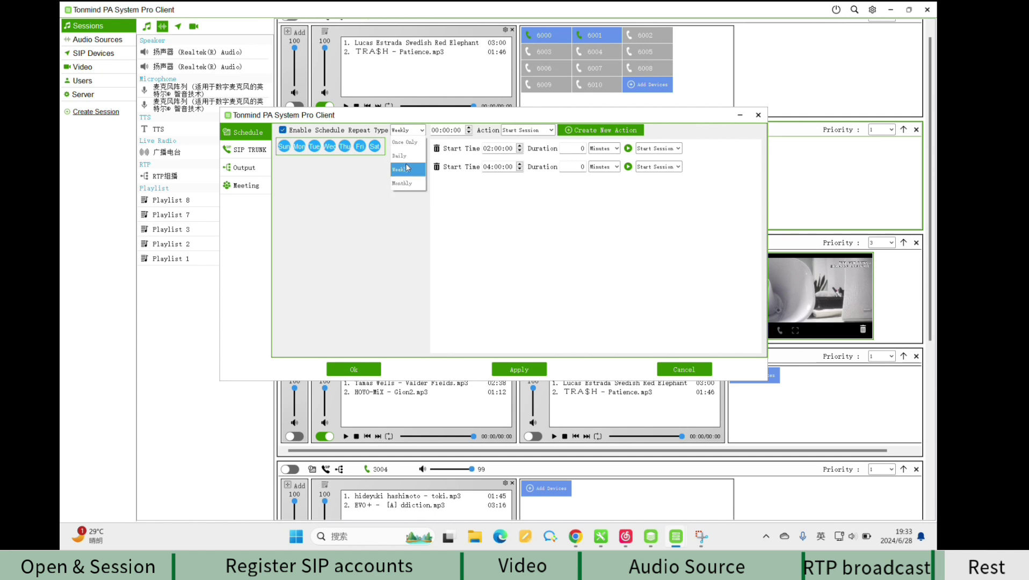
{"action": "left_click", "coordinate": [412, 142]}
{"action": "left_click", "coordinate": [415, 133]}
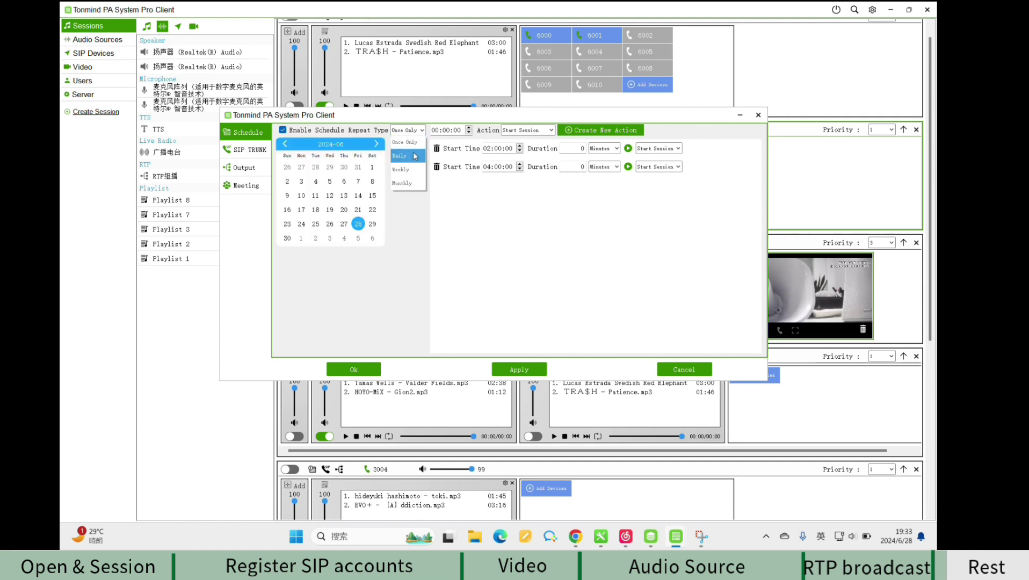
{"action": "left_click", "coordinate": [415, 156]}
{"action": "left_click", "coordinate": [415, 134]}
{"action": "left_click", "coordinate": [413, 169]}
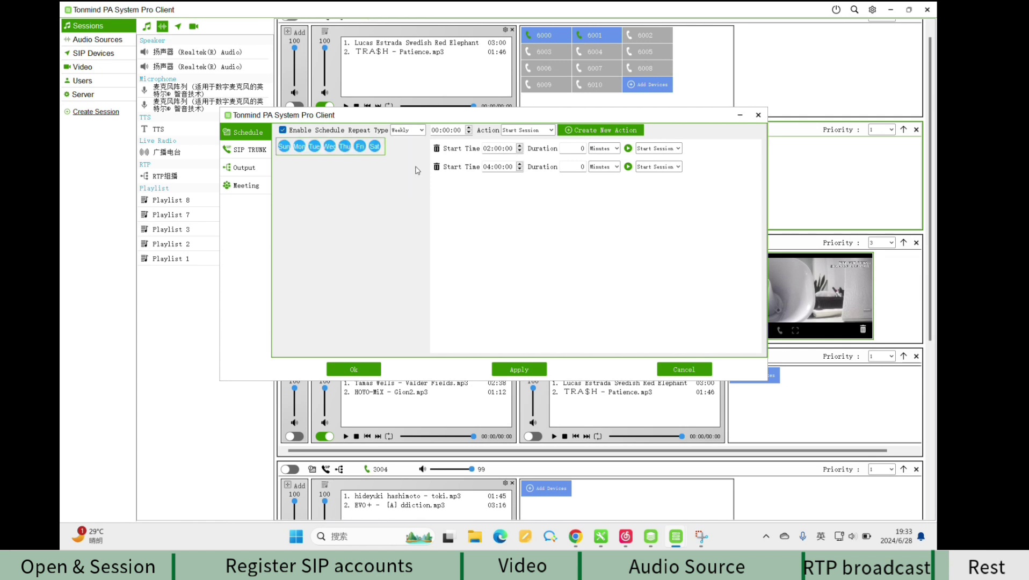
{"action": "left_click", "coordinate": [421, 131]}
{"action": "left_click", "coordinate": [417, 184]}
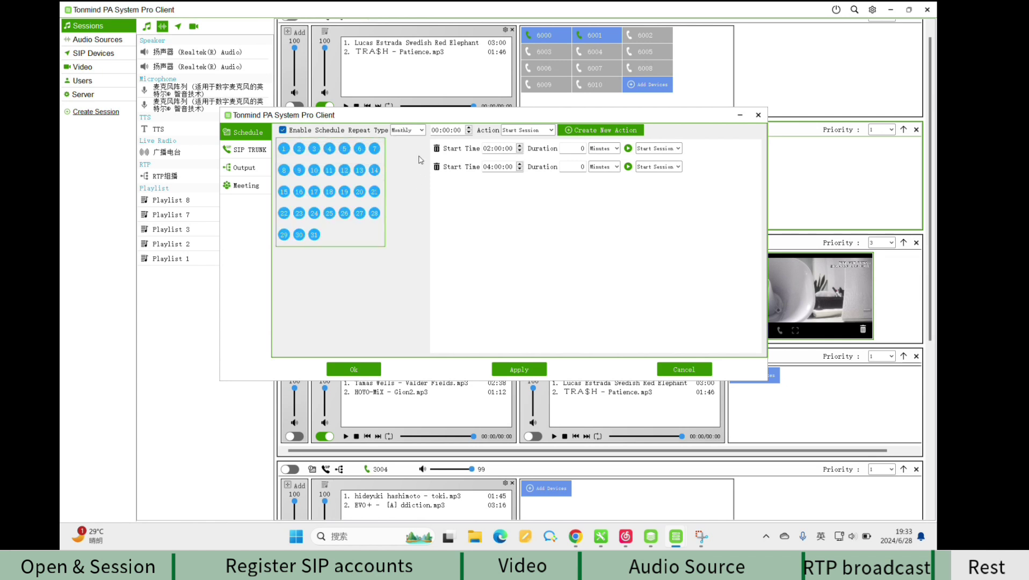
{"action": "left_click", "coordinate": [422, 130]}
{"action": "left_click", "coordinate": [400, 167]}
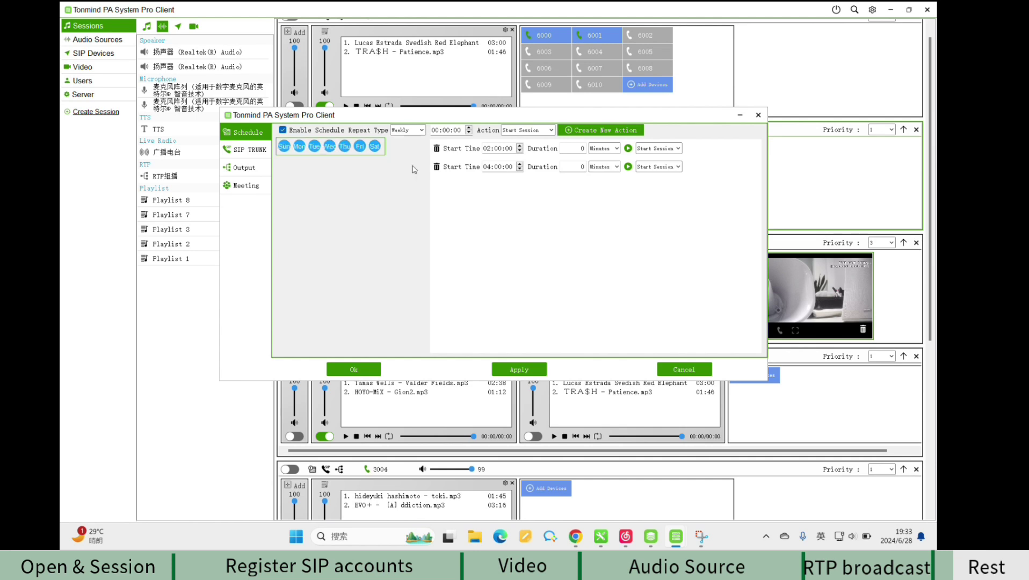
{"action": "left_click", "coordinate": [378, 151]}
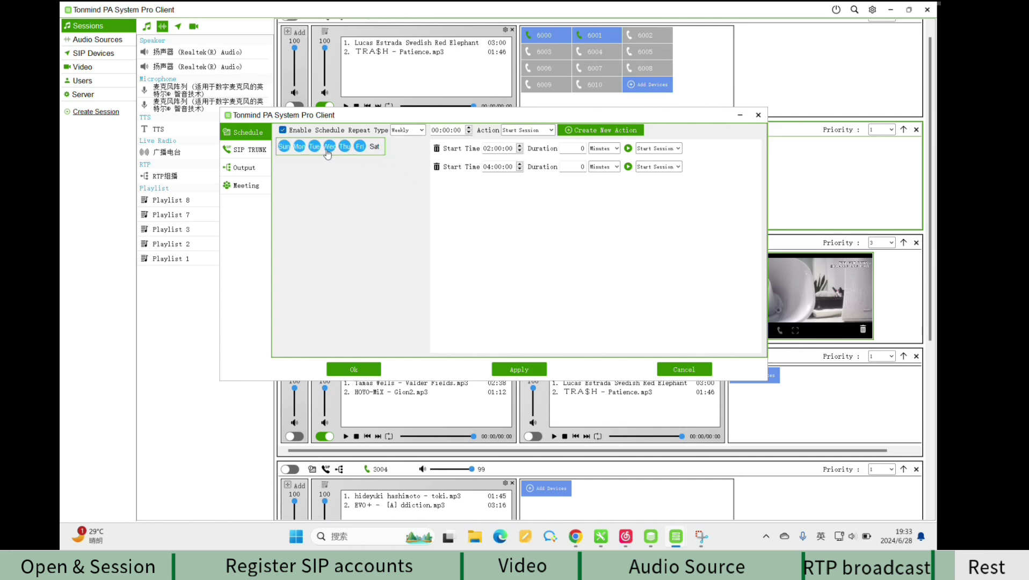
{"action": "left_click", "coordinate": [285, 150]}
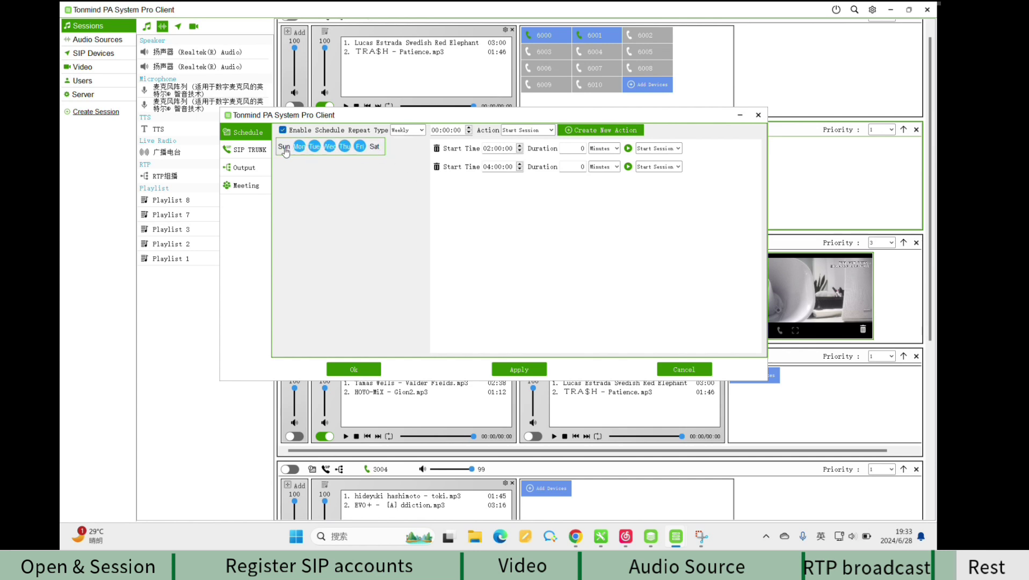
- Add third and fourth actions, making the fourth Stop Session at 04:00:00, and save the schedule
{"action": "left_click", "coordinate": [600, 130]}
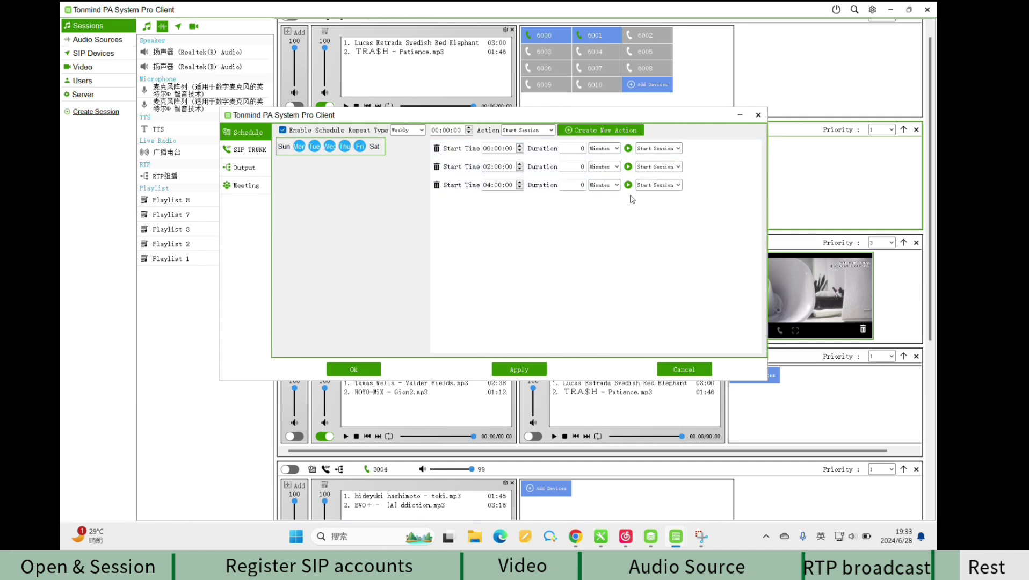
{"action": "left_click", "coordinate": [616, 185]}
{"action": "left_click", "coordinate": [615, 188]}
{"action": "left_click", "coordinate": [596, 130]}
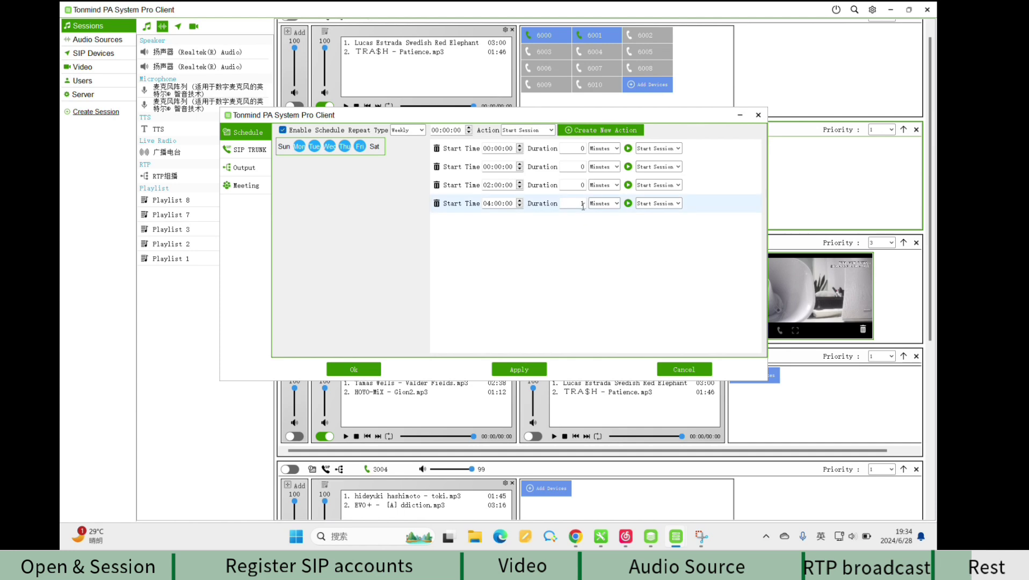
{"action": "left_click", "coordinate": [664, 204]}
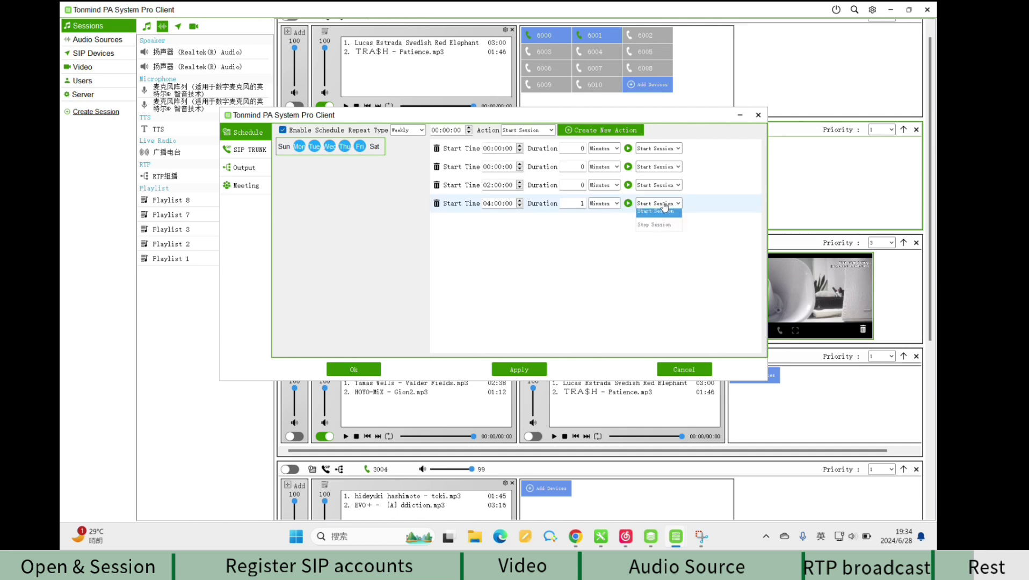
{"action": "left_click", "coordinate": [667, 231]}
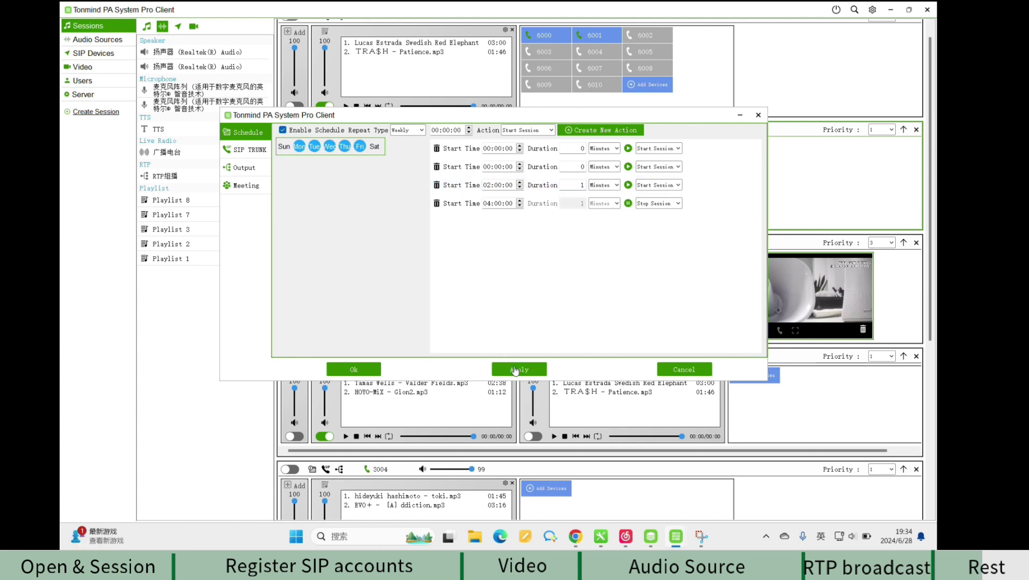
{"action": "left_click", "coordinate": [369, 374]}
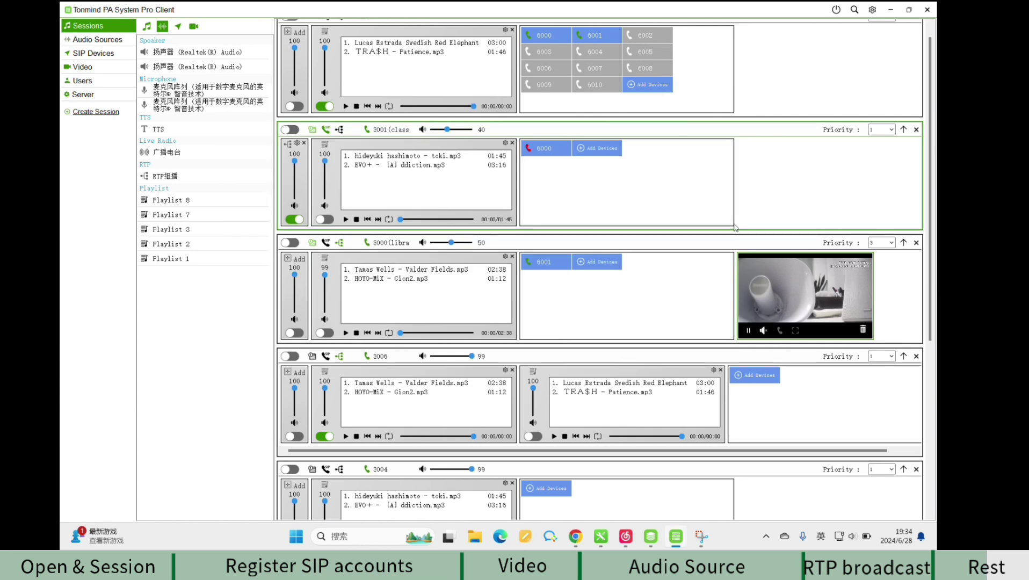
- Deselect days 7, 9, 14, 17, 19, 21 and 28 in session 3000's monthly grid, then apply and confirm
{"action": "left_click", "coordinate": [311, 243]}
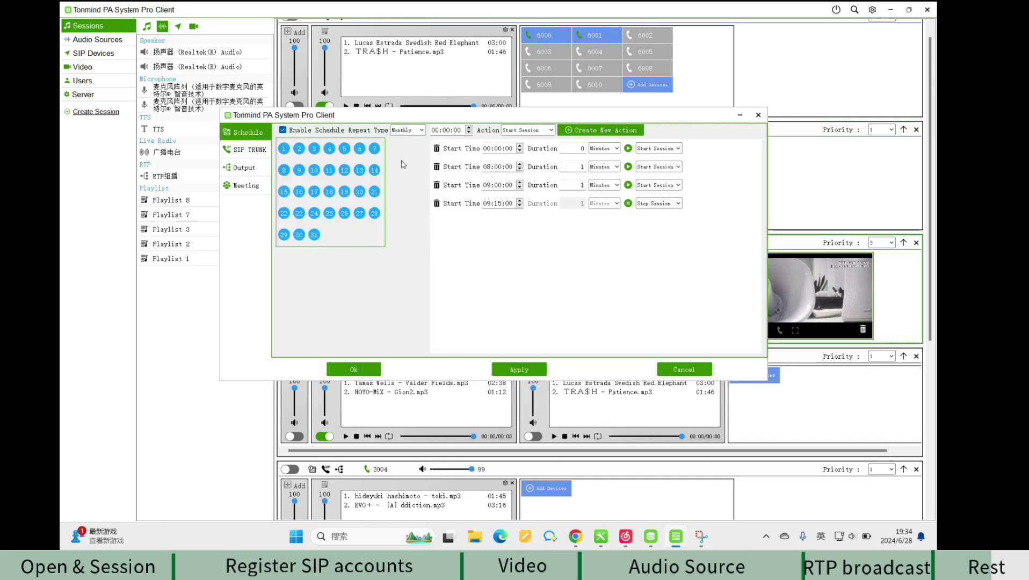
{"action": "left_click", "coordinate": [344, 192]}
{"action": "left_click", "coordinate": [315, 192]}
{"action": "left_click", "coordinate": [299, 170]}
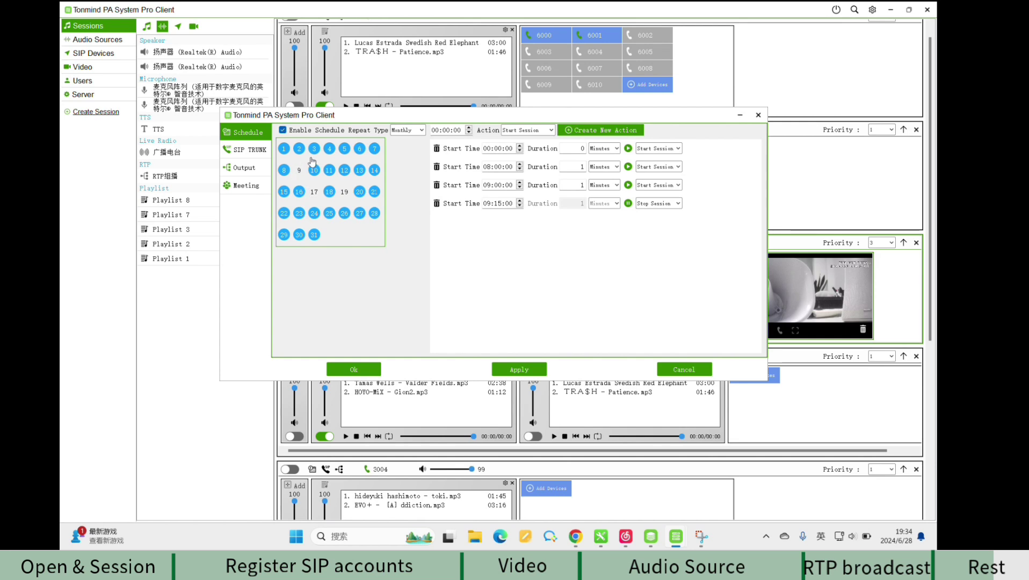
{"action": "left_click", "coordinate": [375, 150]}
{"action": "left_click", "coordinate": [375, 192]}
{"action": "left_click", "coordinate": [374, 213]}
{"action": "left_click", "coordinate": [375, 170]}
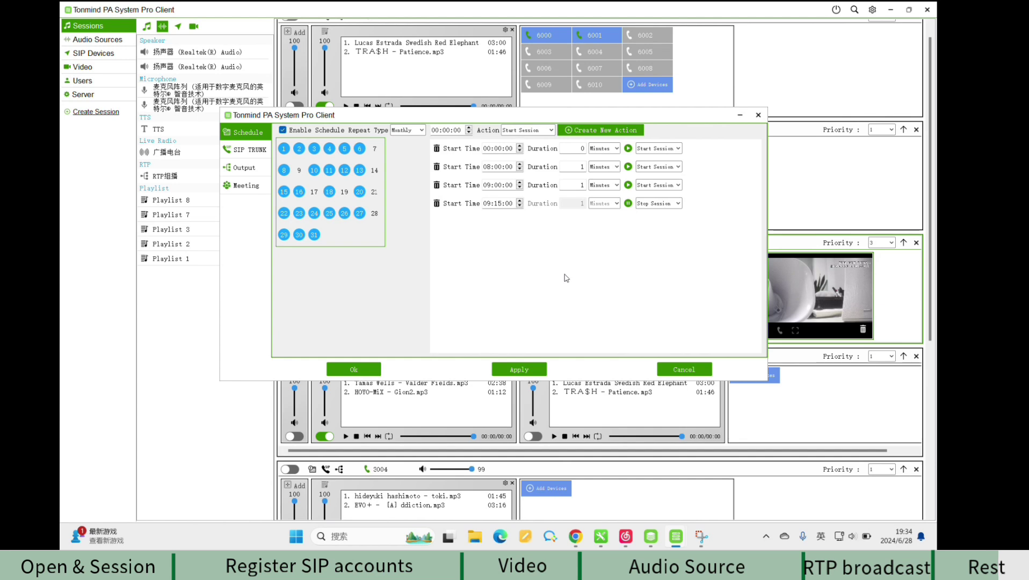
{"action": "left_click", "coordinate": [529, 369]}
{"action": "left_click", "coordinate": [376, 370]}
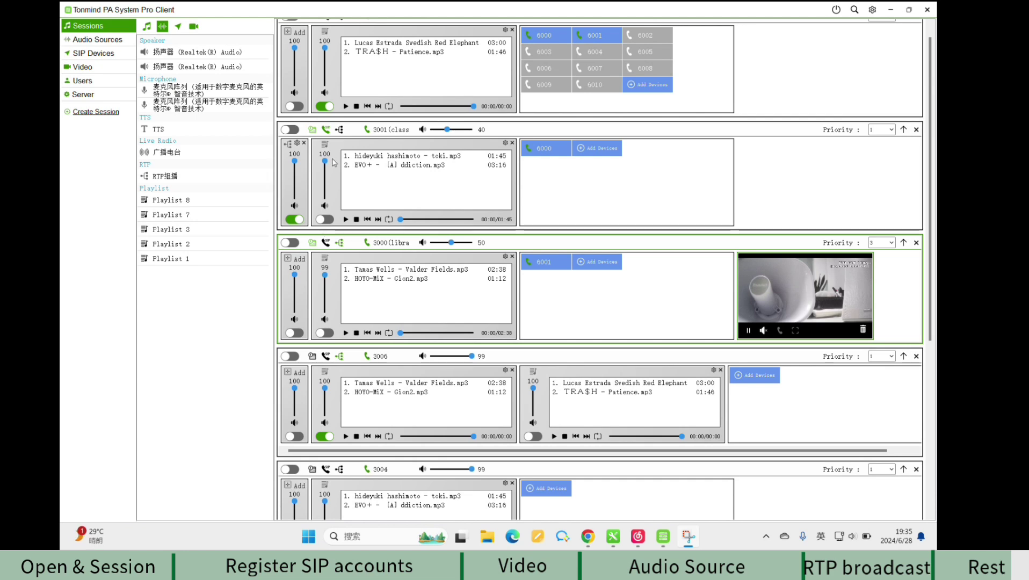
- Tick Enable SIP Trunk for session 3000, review its Output and Meeting pages, and close the settings
{"action": "left_click", "coordinate": [326, 242]}
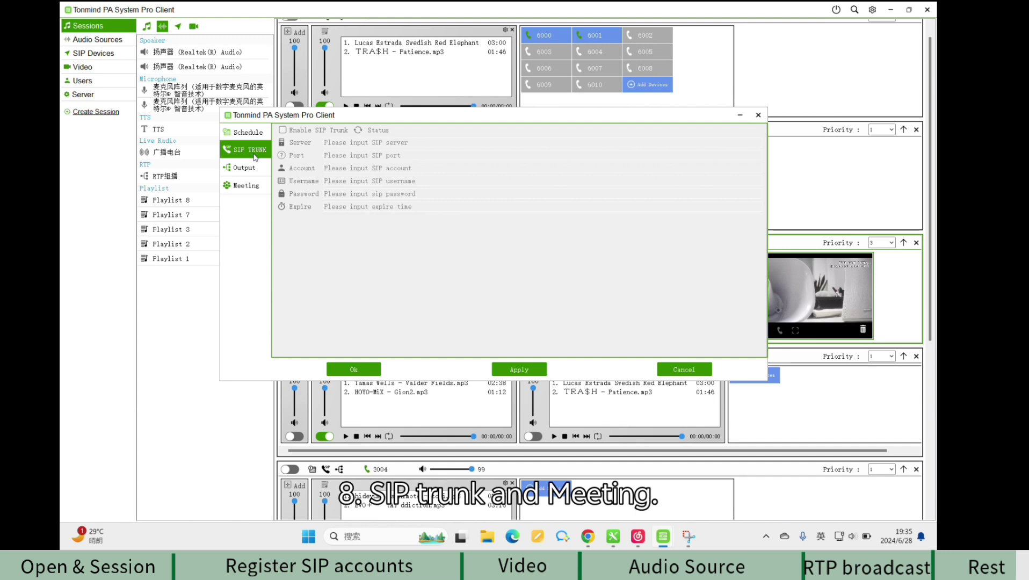
{"action": "left_click", "coordinate": [283, 130]}
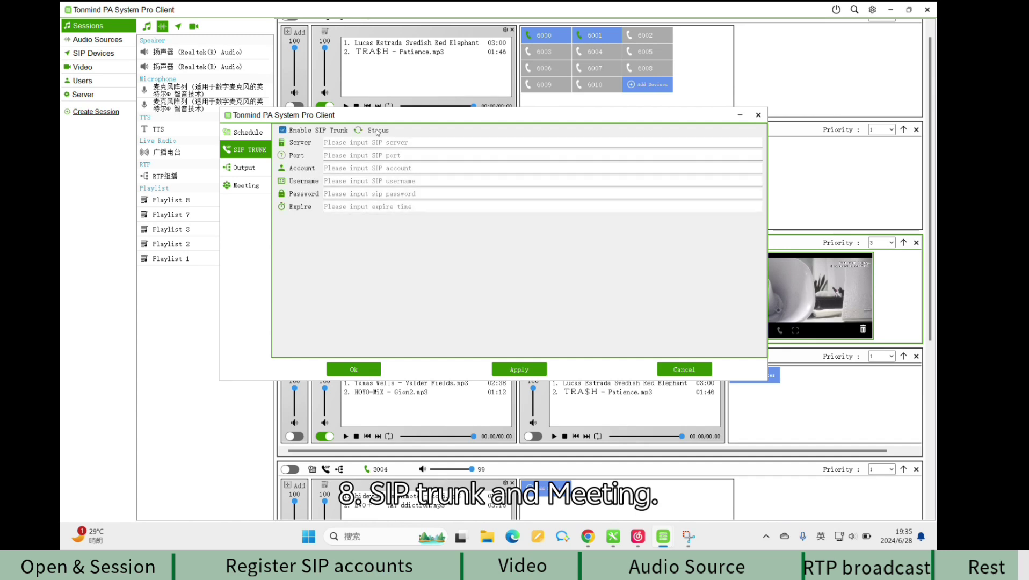
{"action": "left_click", "coordinate": [257, 170]}
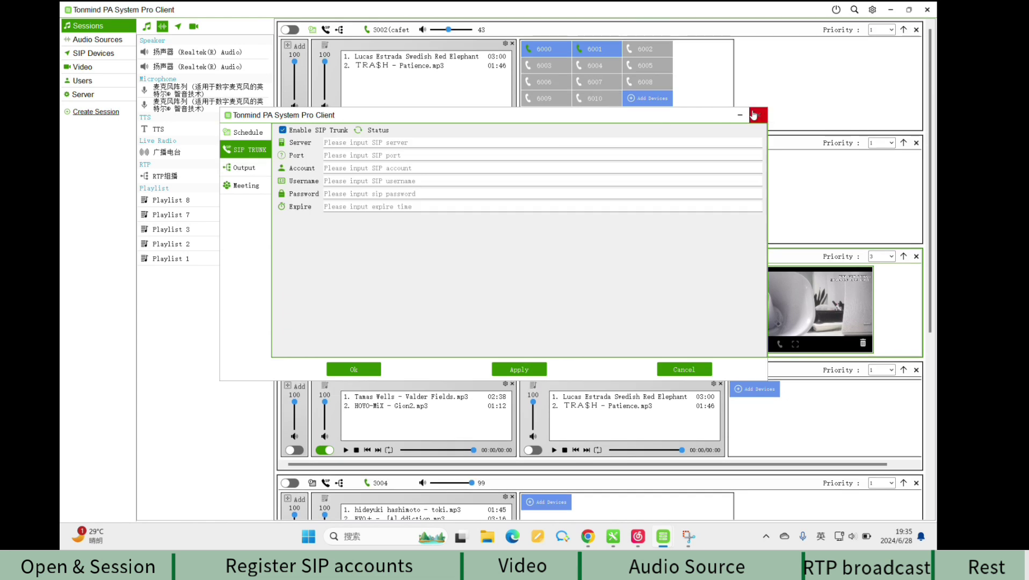
{"action": "left_click", "coordinate": [758, 115]}
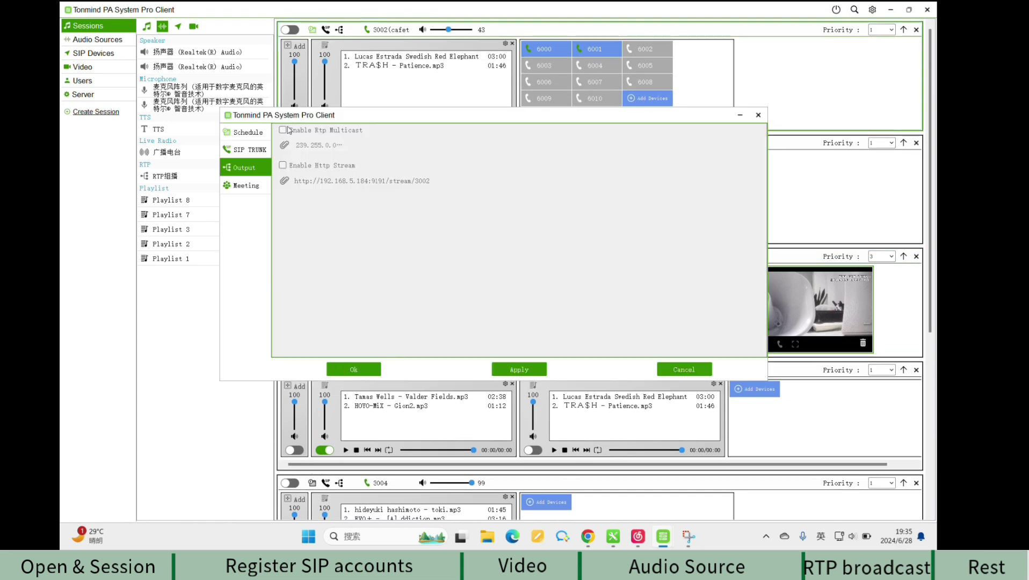
{"action": "left_click", "coordinate": [257, 186]}
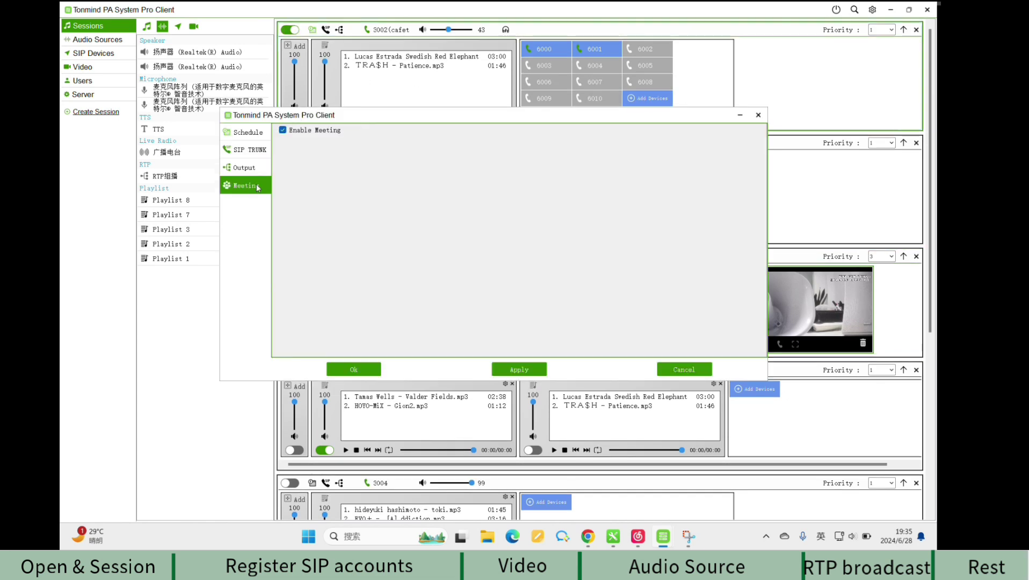
{"action": "left_click", "coordinate": [758, 115]}
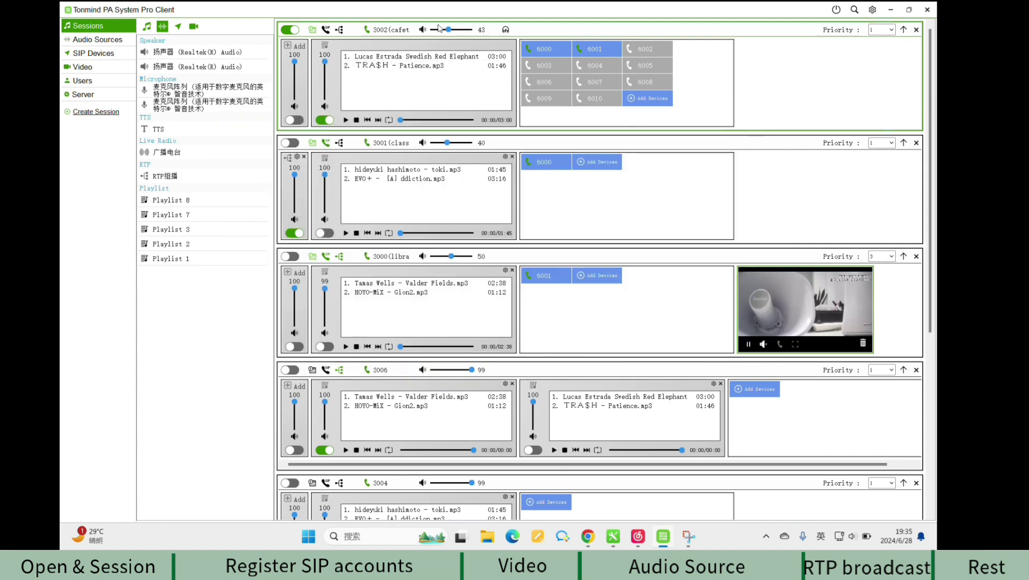